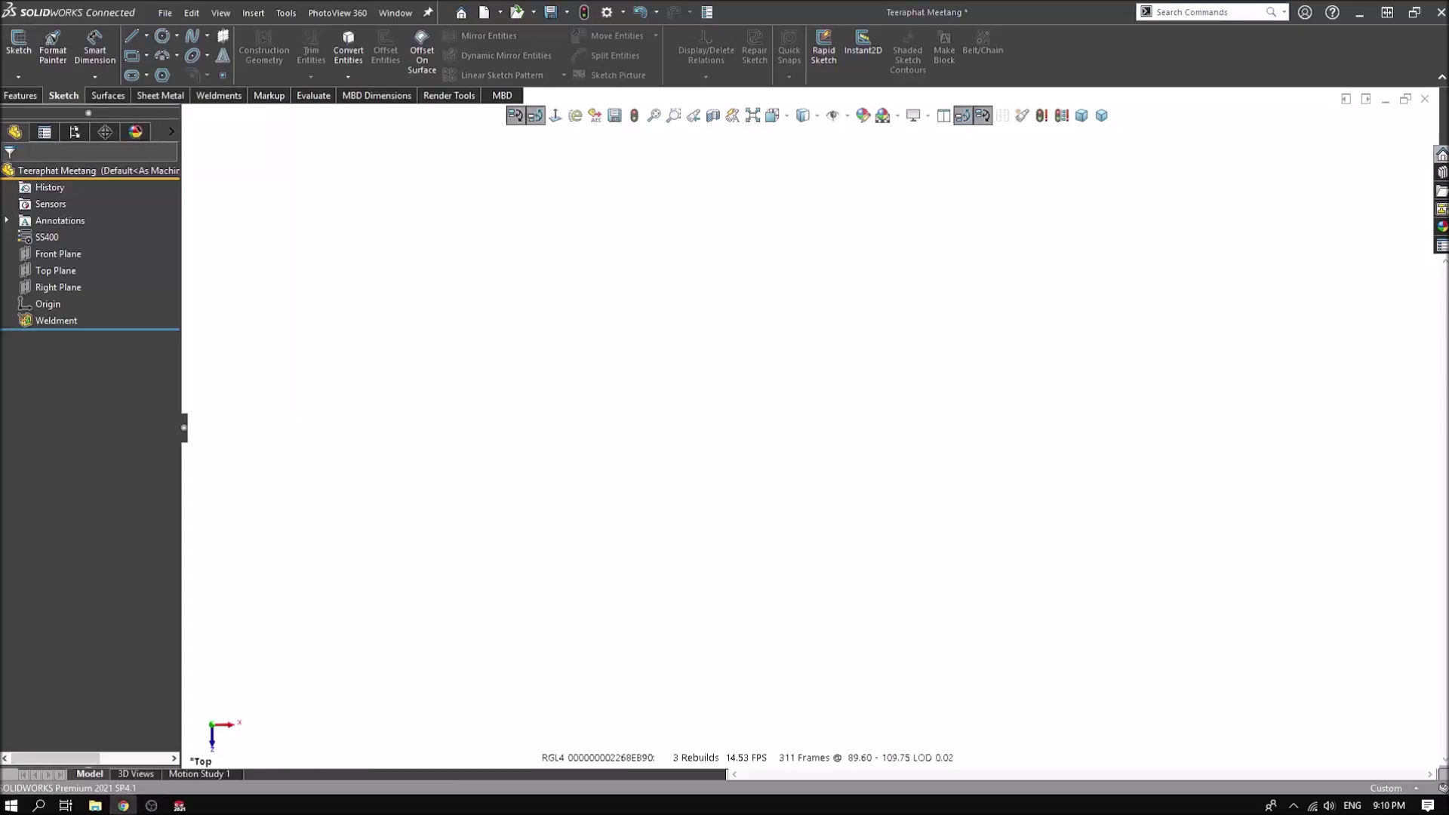
On a Top Plane sketch, draw concentric circles of 36, 70 and 90 mm at the origin
click(56, 270)
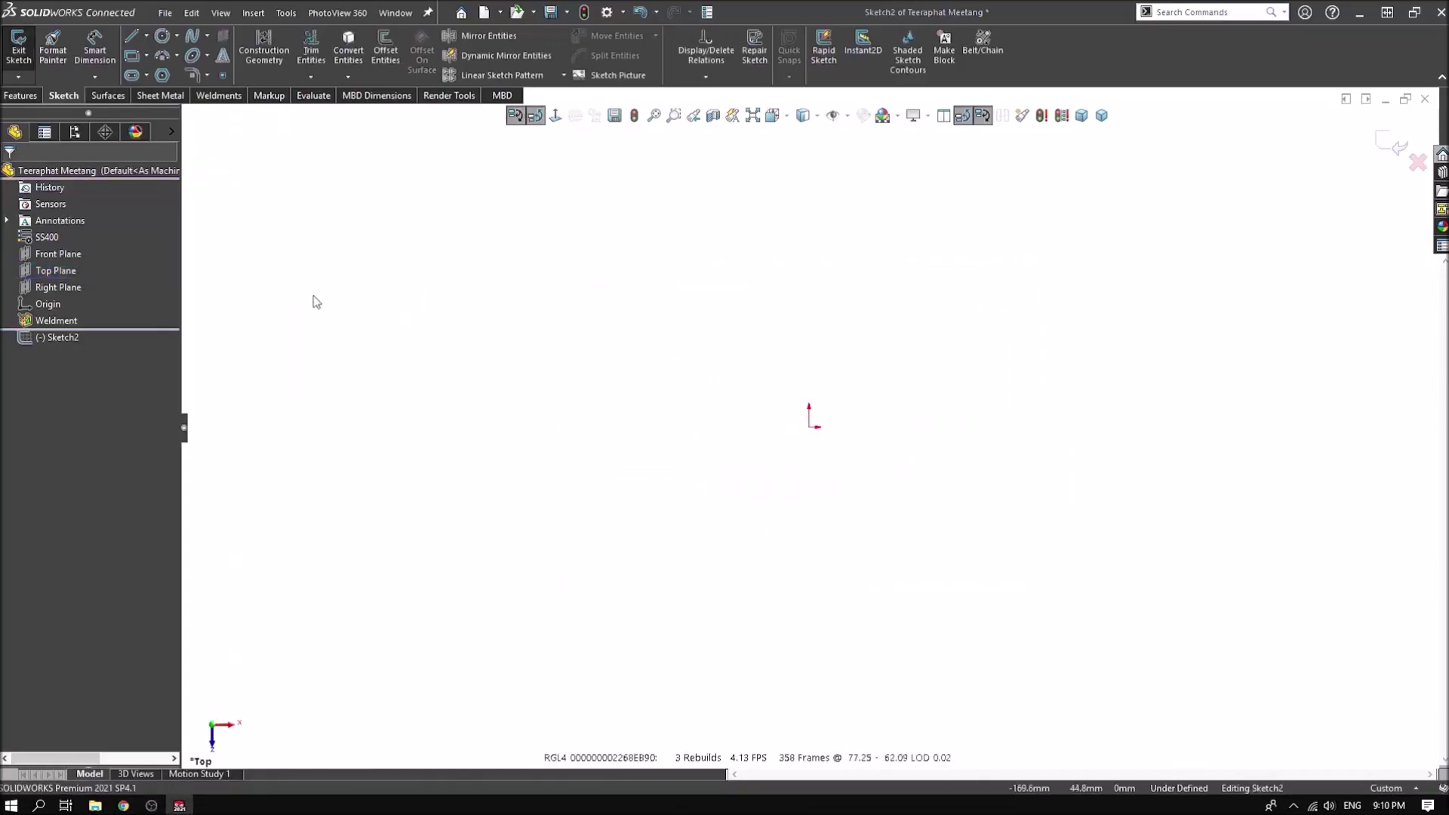
key(c)
click(812, 427)
text(3)
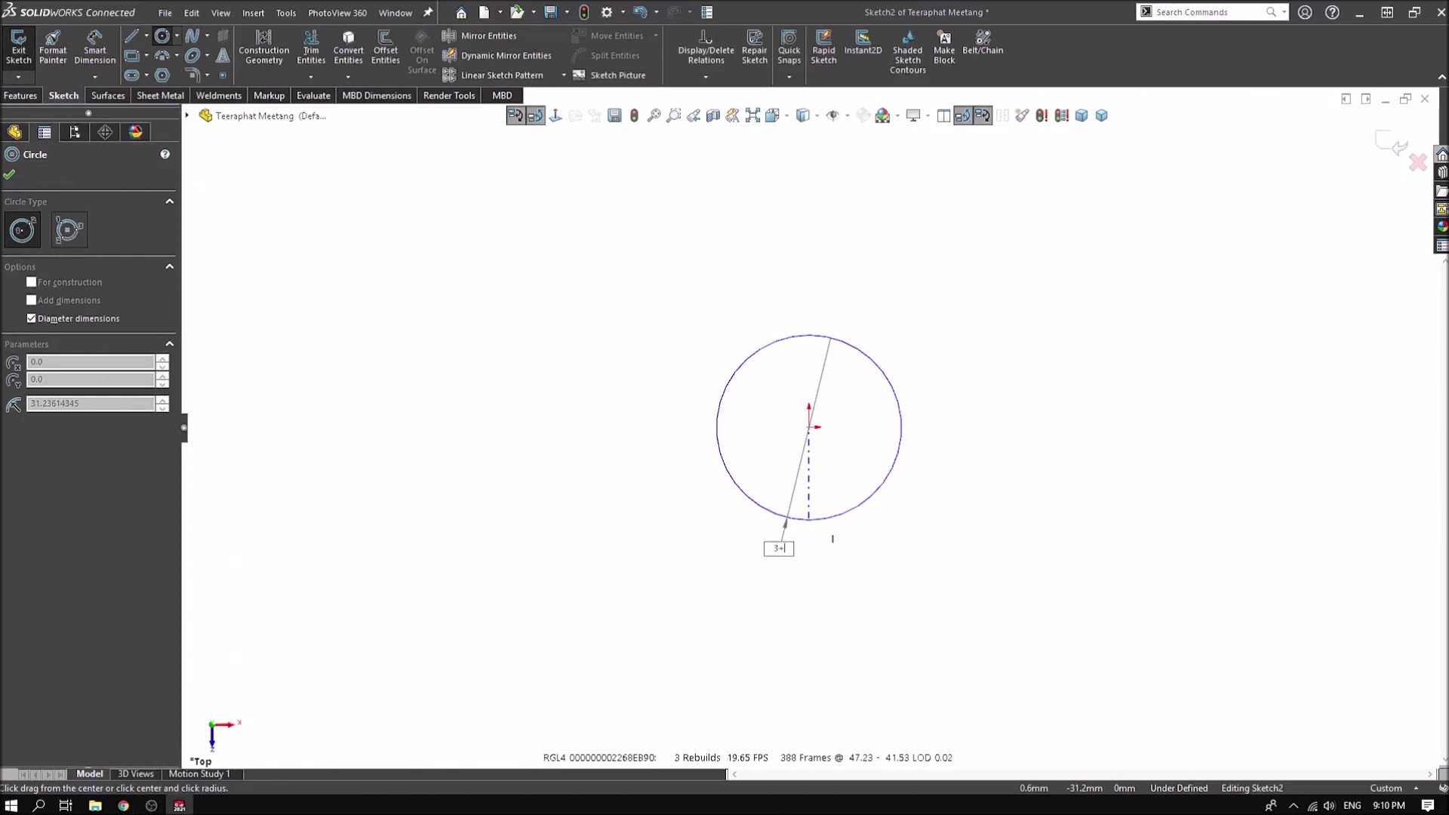
text(6)
key(Return)
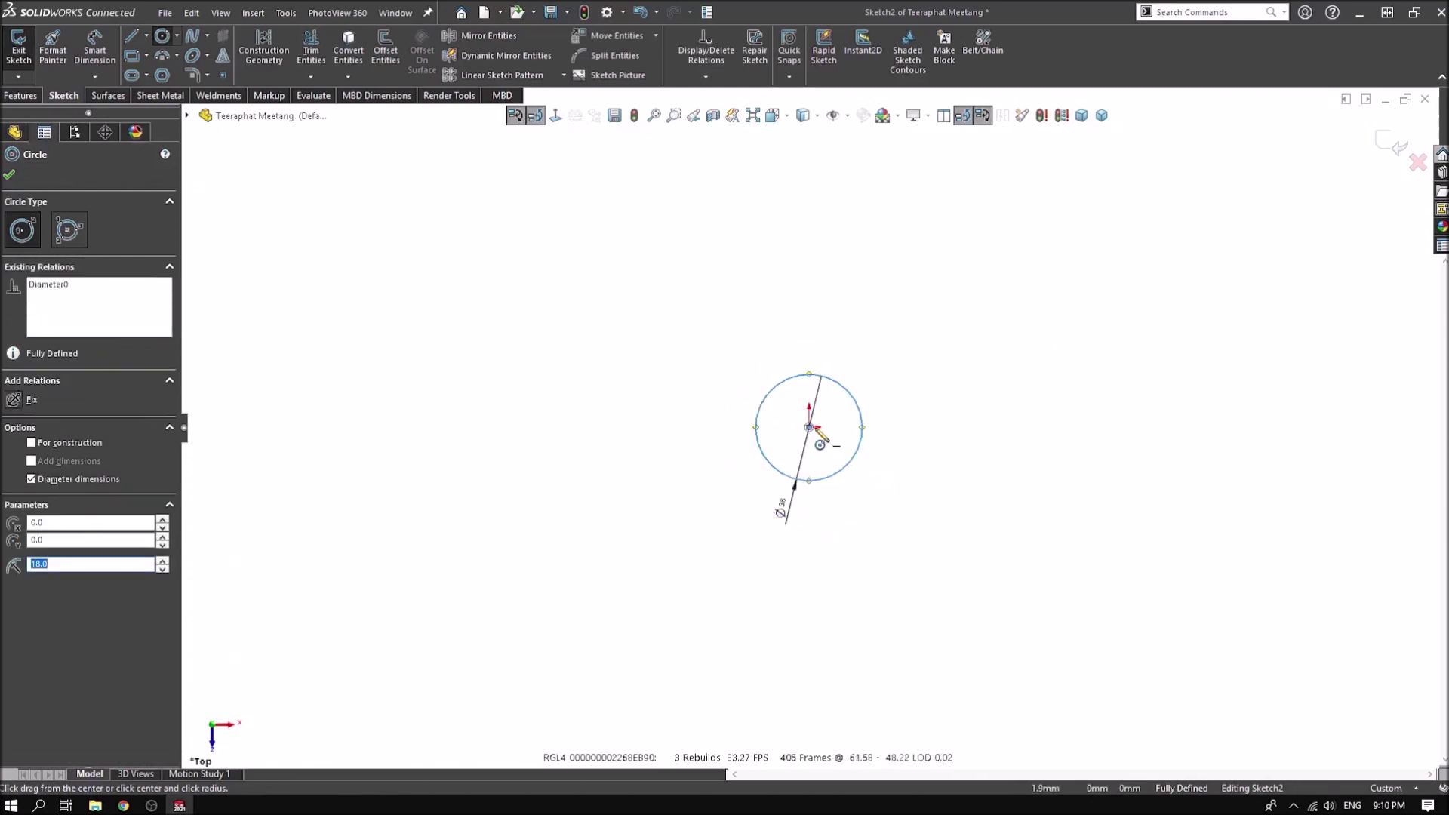
click(979, 470)
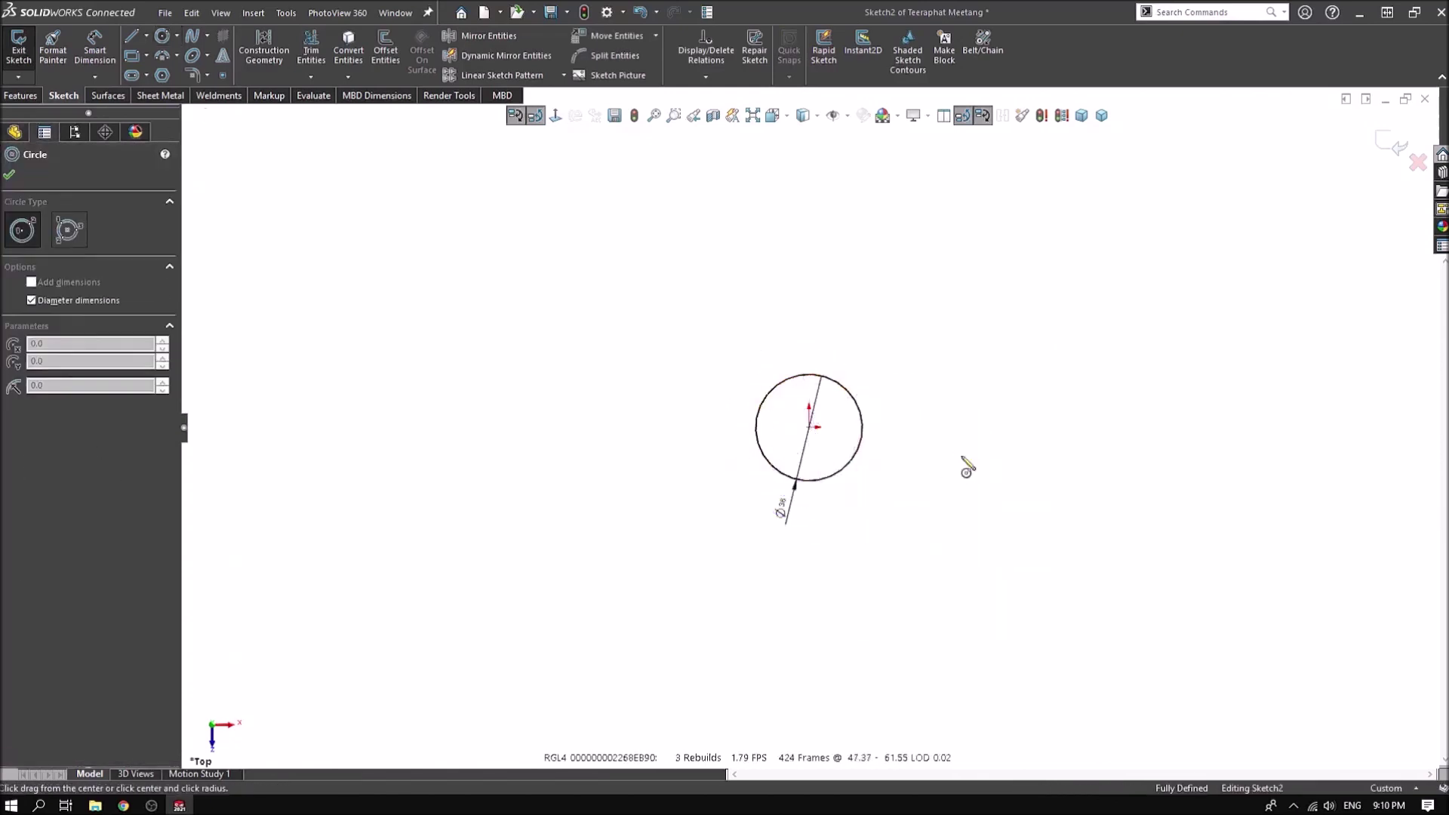
click(812, 427)
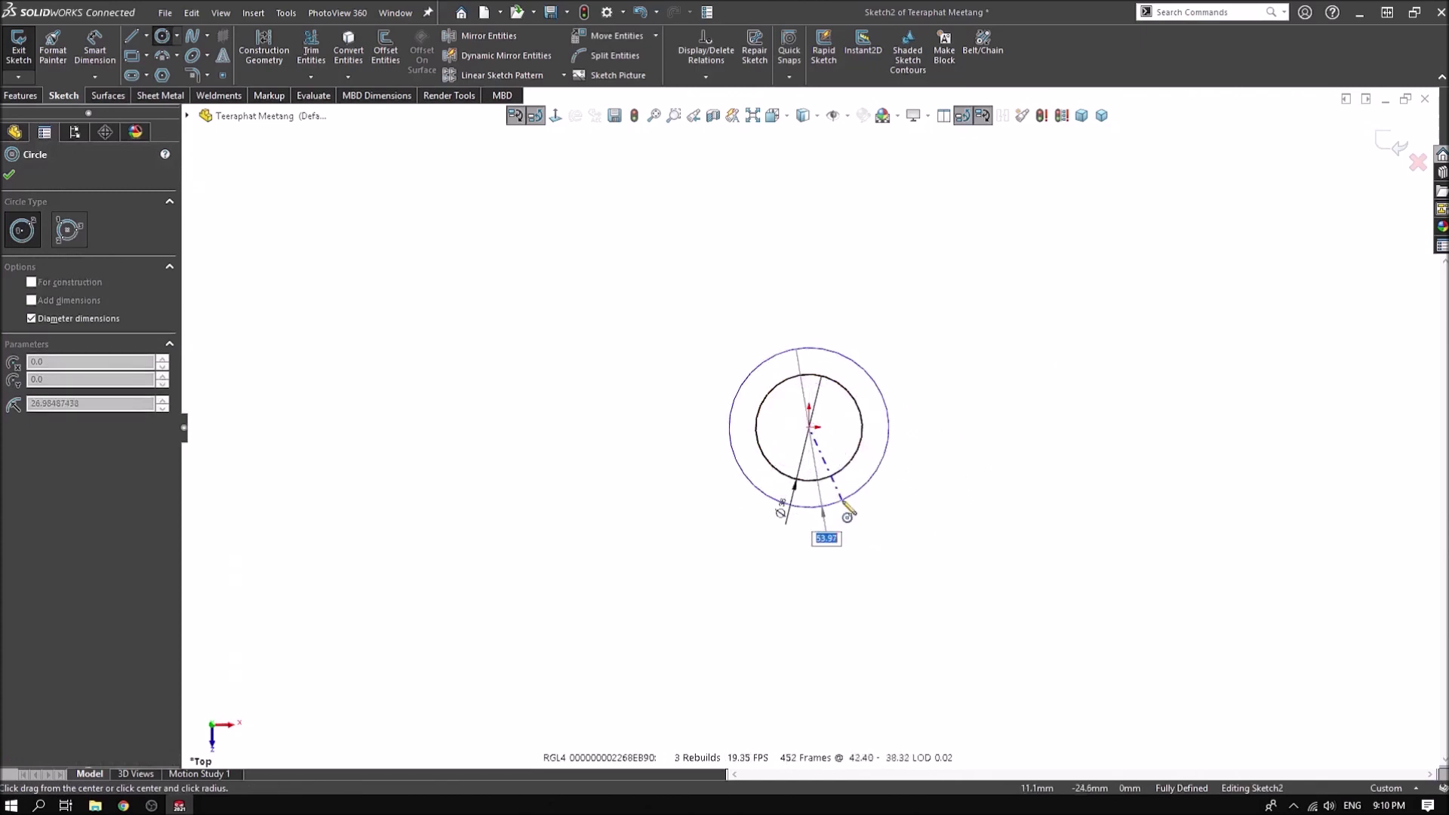
text(70)
key(Return)
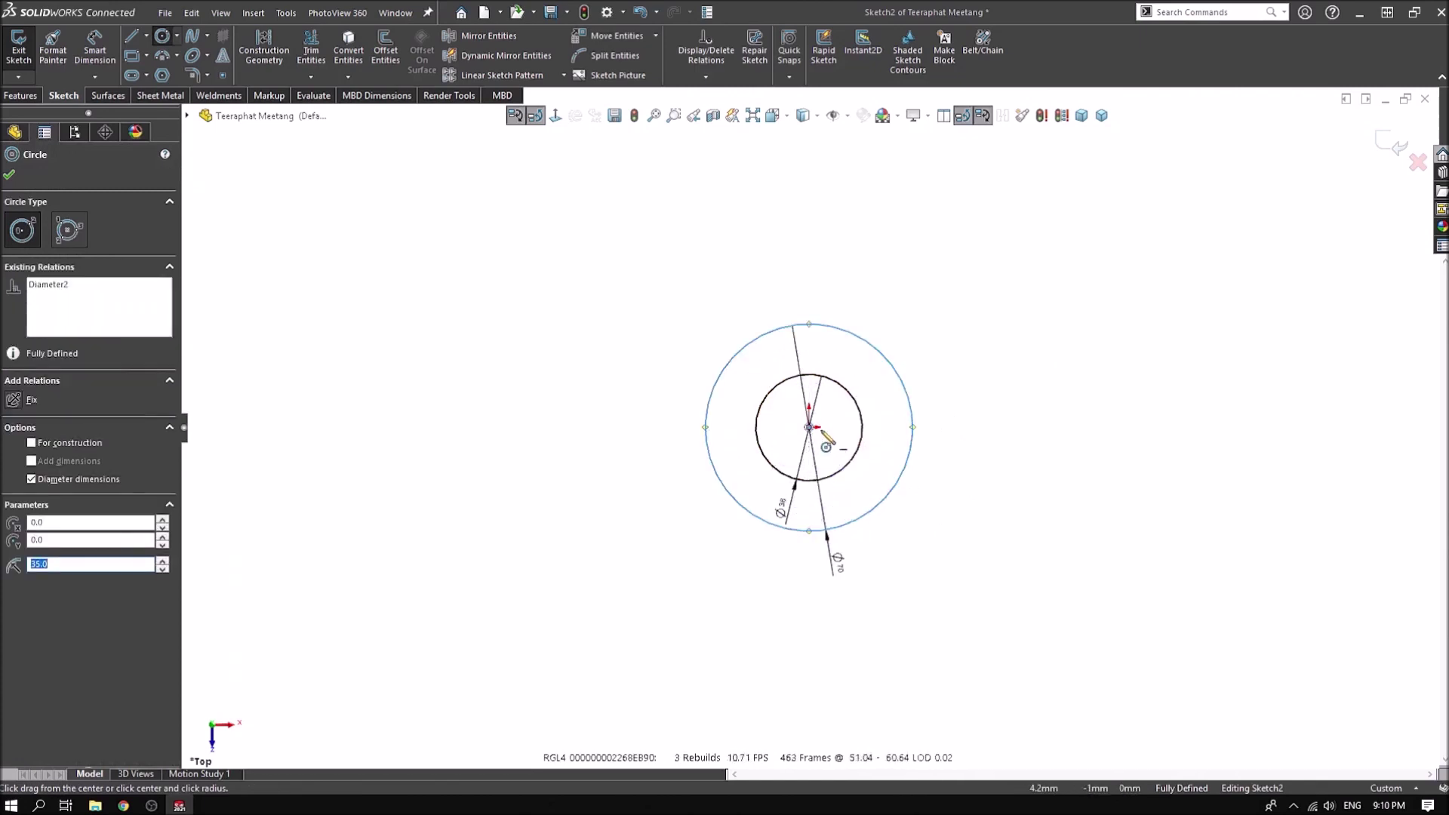
click(812, 427)
text(90)
key(Return)
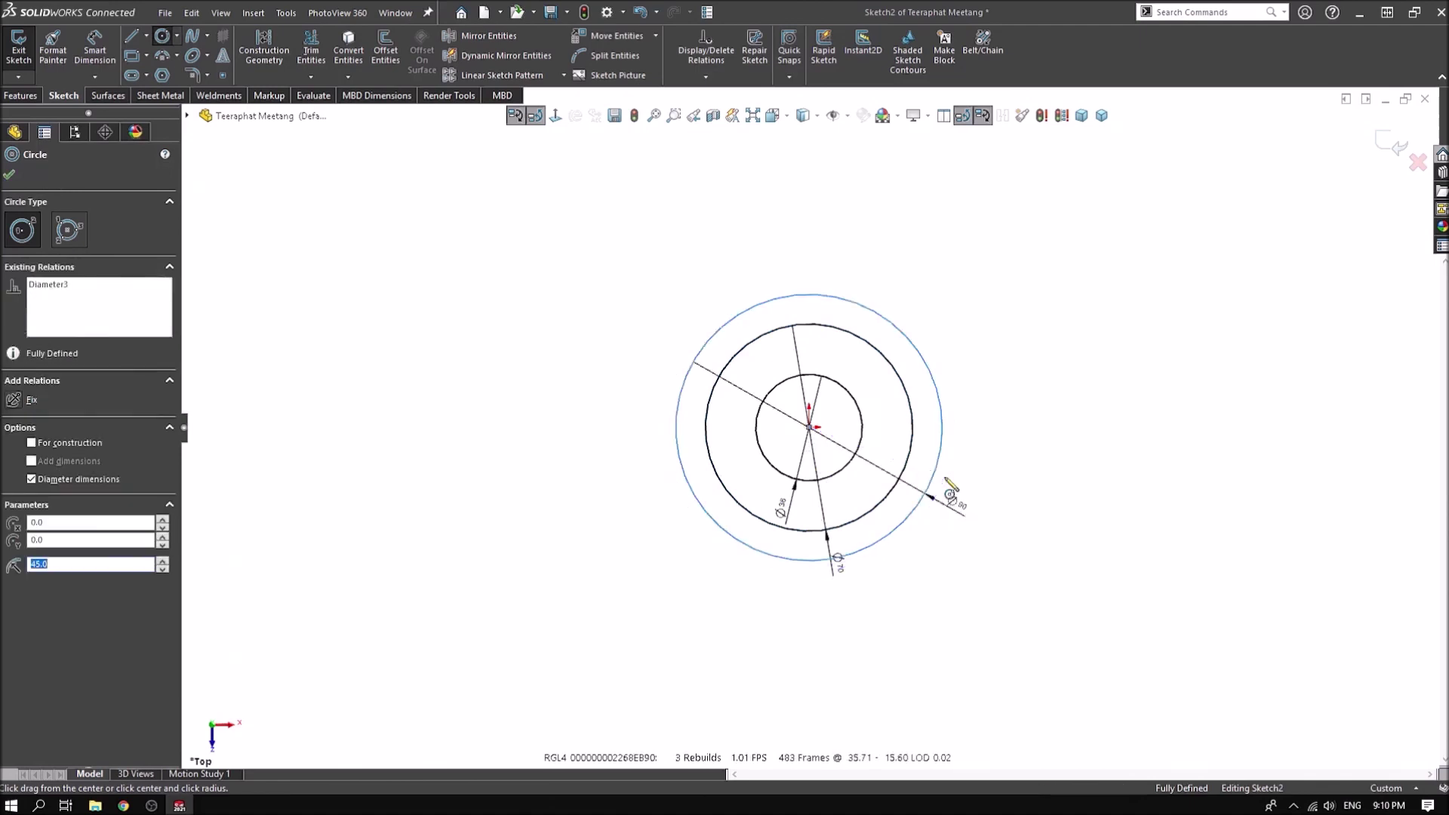
key(Escape)
Drag the Ø36, Ø70 and Ø90 dimensions to clear positions beside the circles
drag(828, 524, 1007, 354)
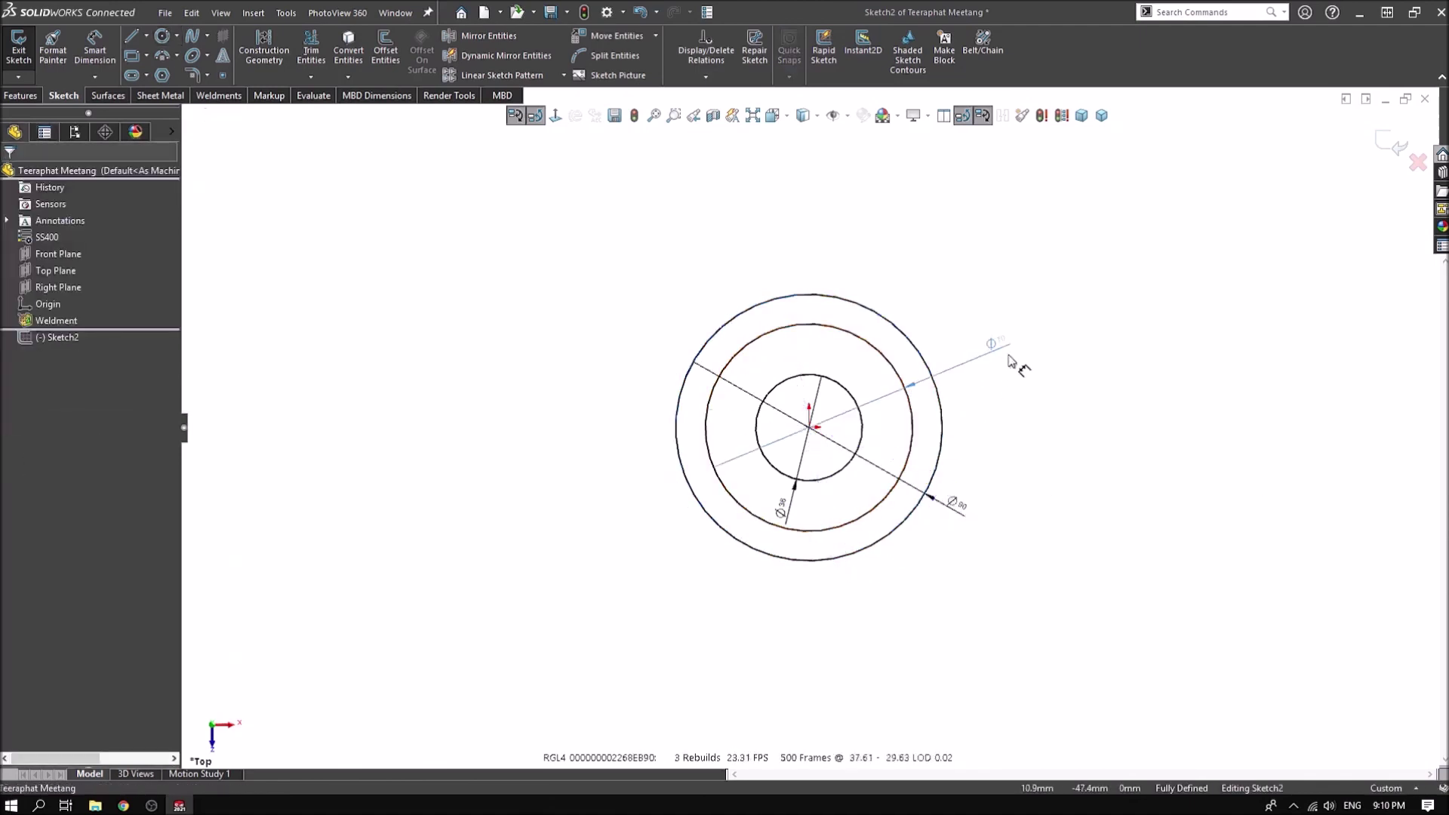
mouse_move(800, 513)
mouse_down()
mouse_move(1000, 457)
mouse_move(981, 266)
mouse_up()
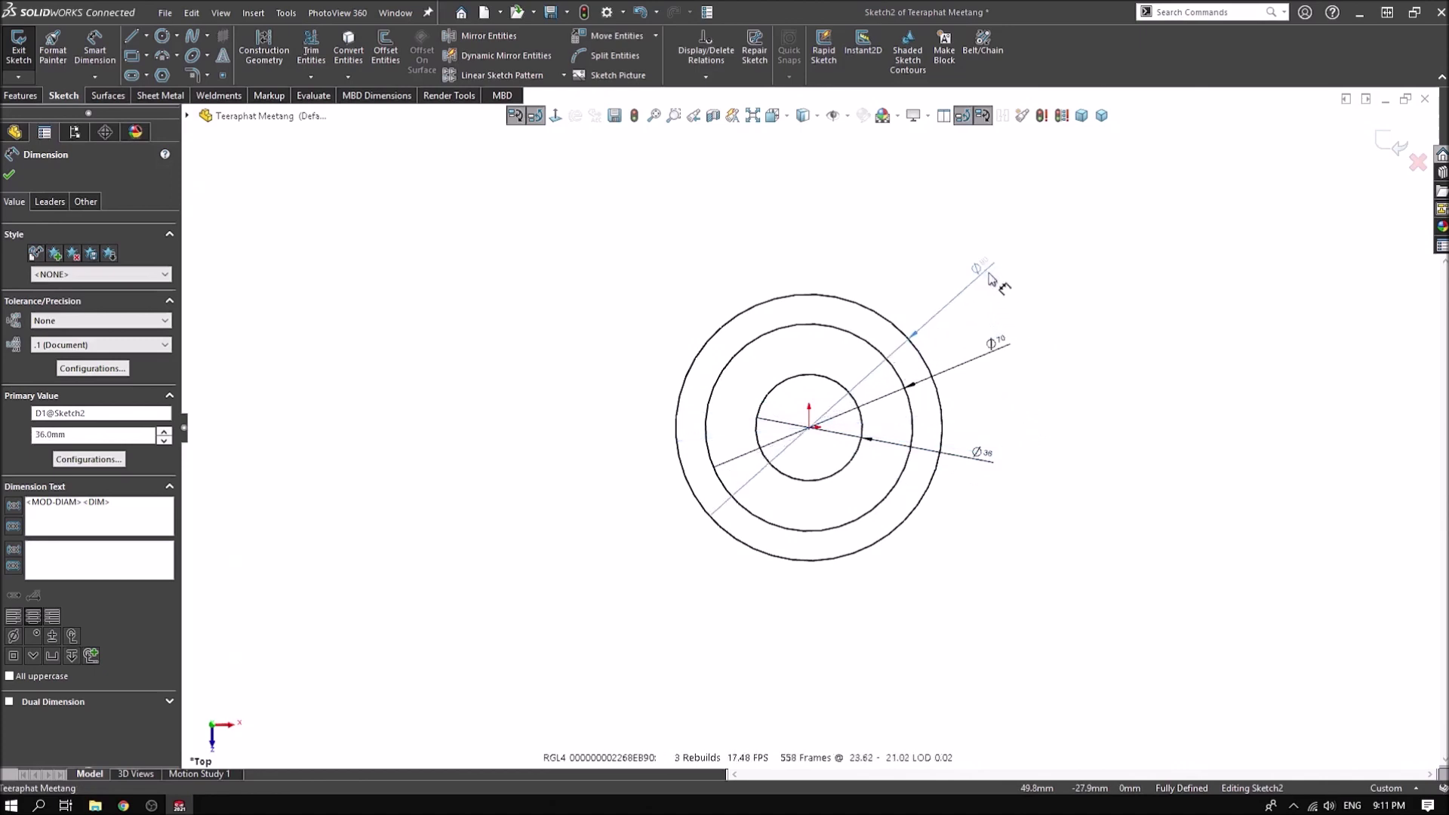
click(1003, 479)
drag(997, 436, 999, 434)
click(1081, 549)
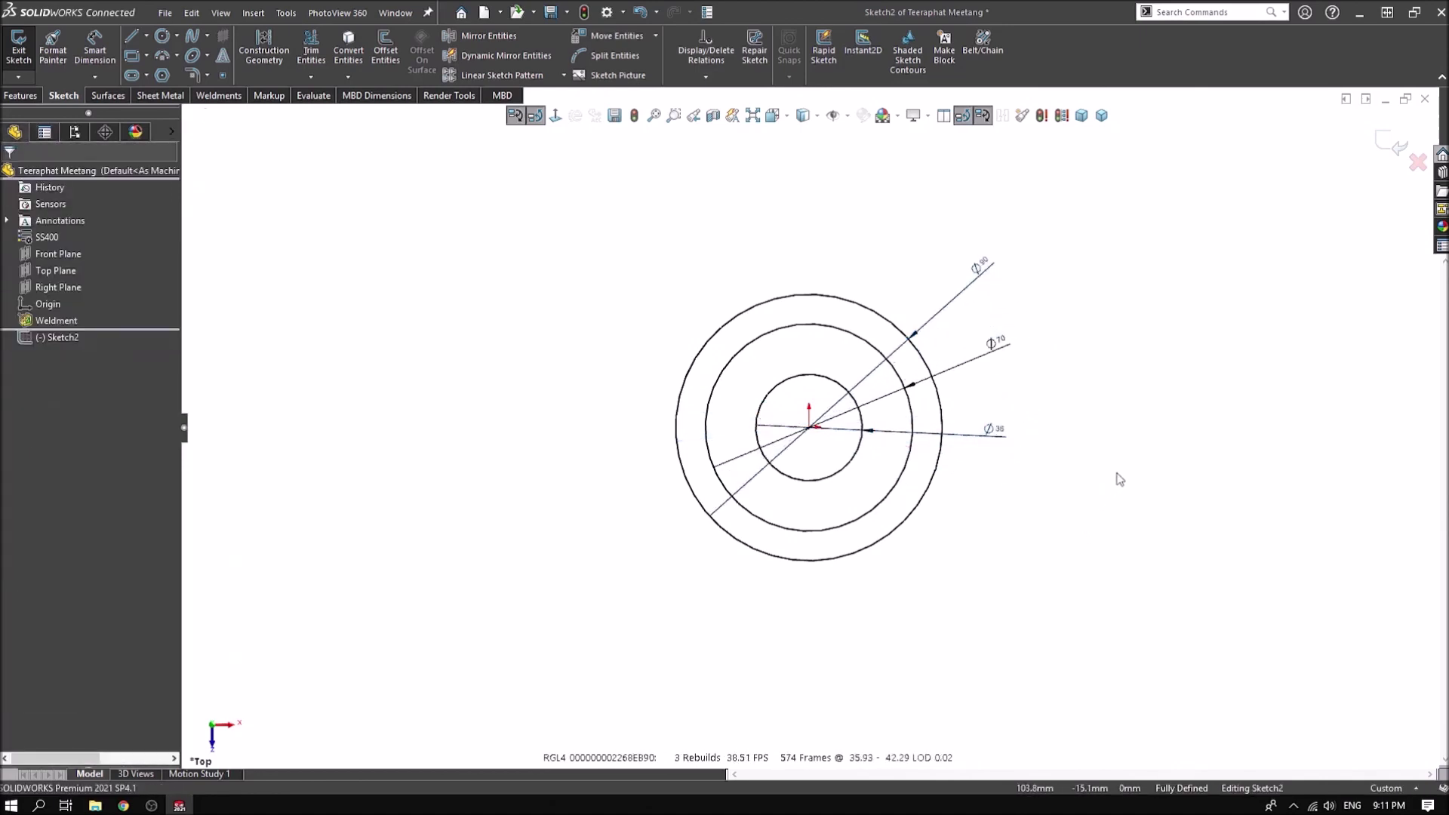
scroll(981, 393, up, 1)
Draw a vertical centerline up from the origin with Ø18, 36 and 48 mm circles at its top
key(l)
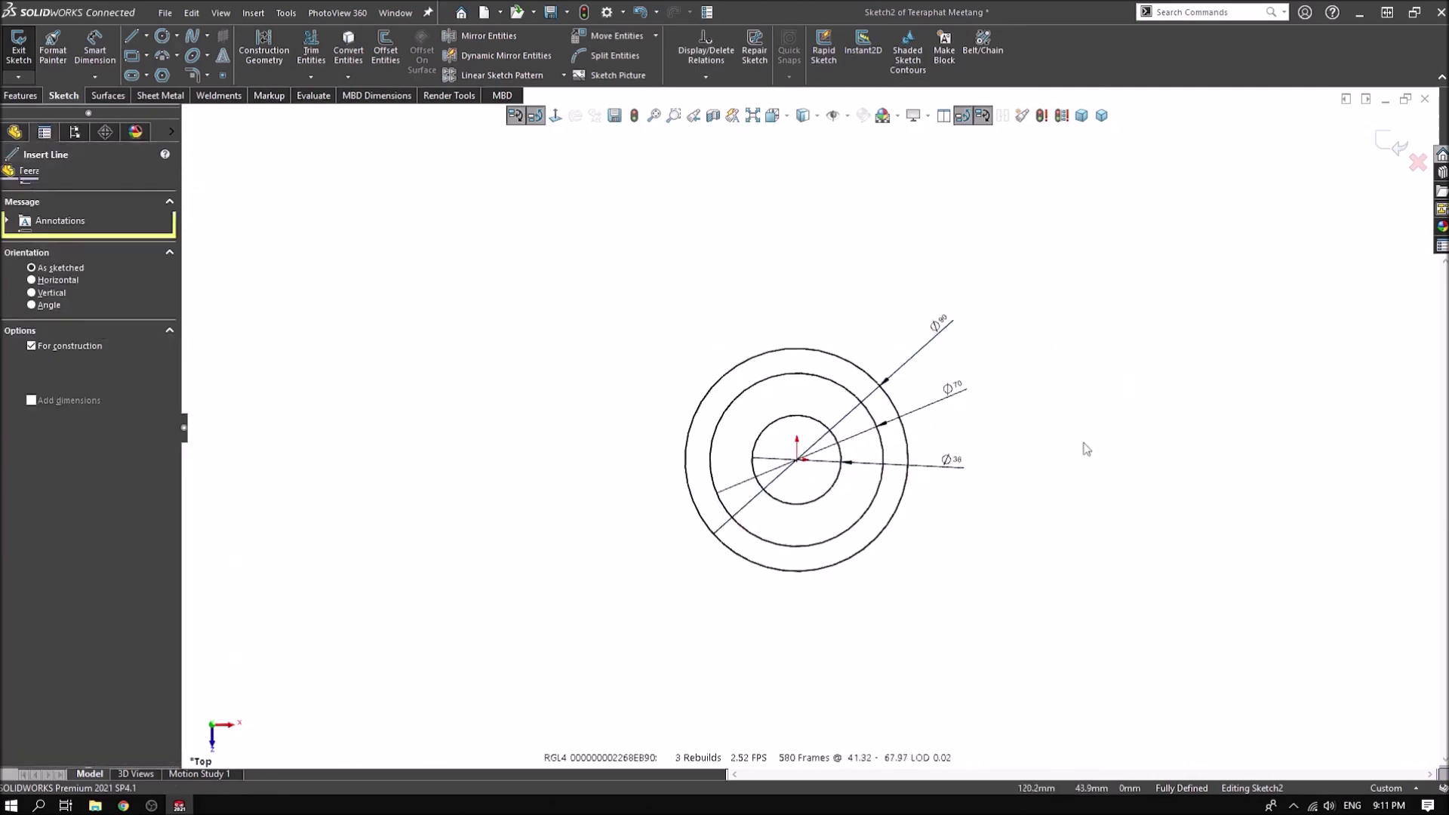
click(796, 459)
double_click(796, 282)
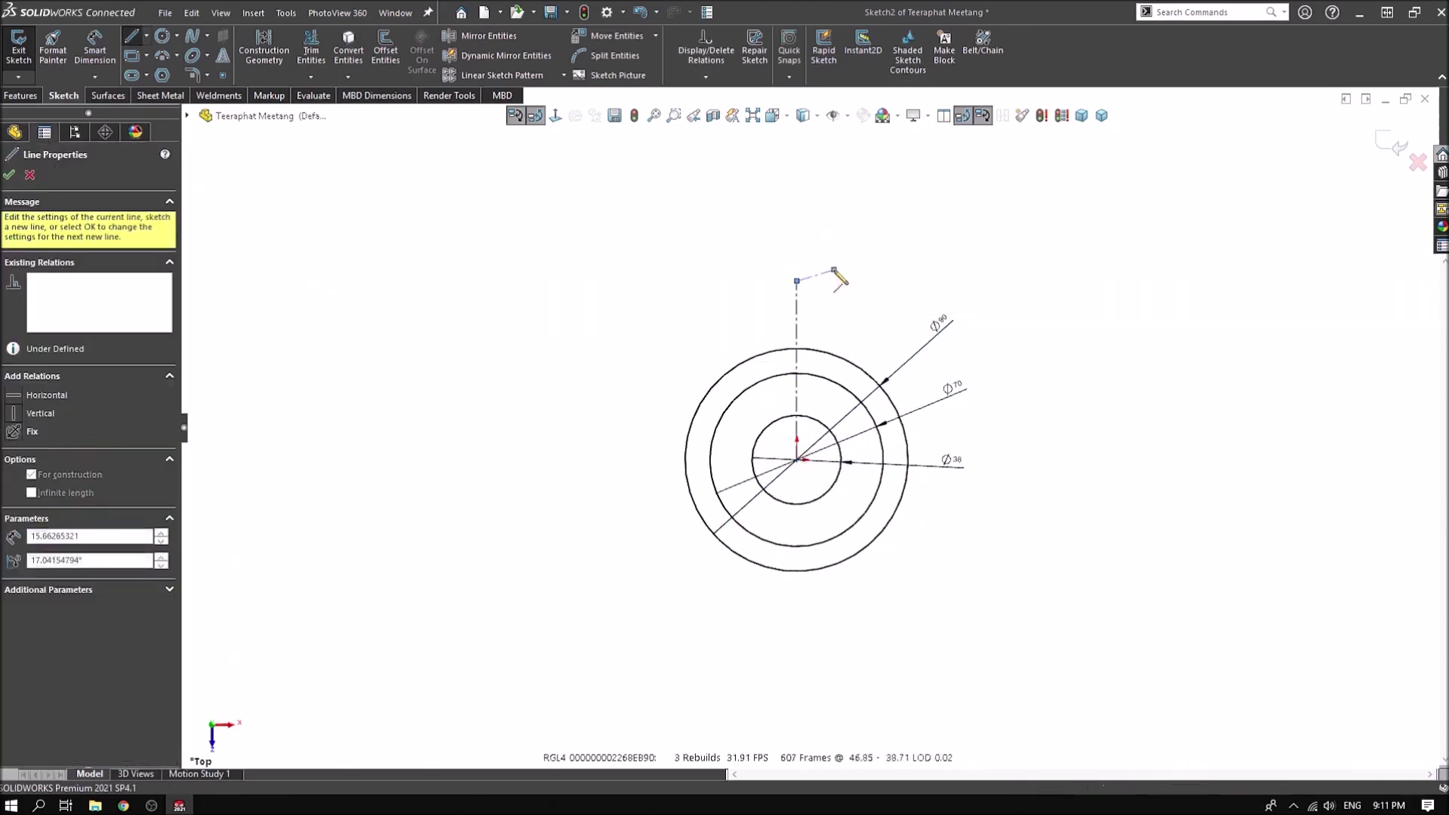
key(c)
click(796, 282)
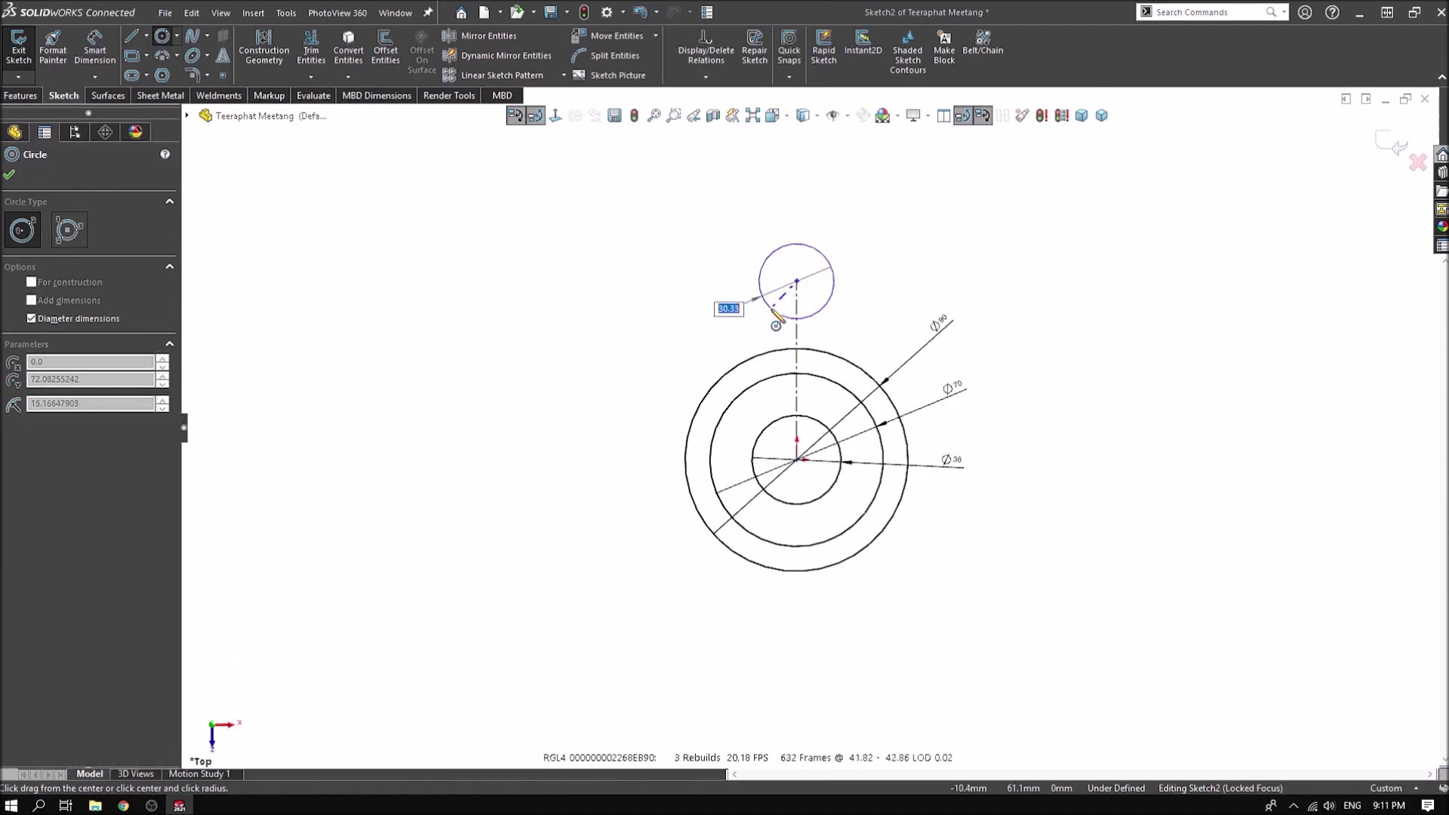
key(Return)
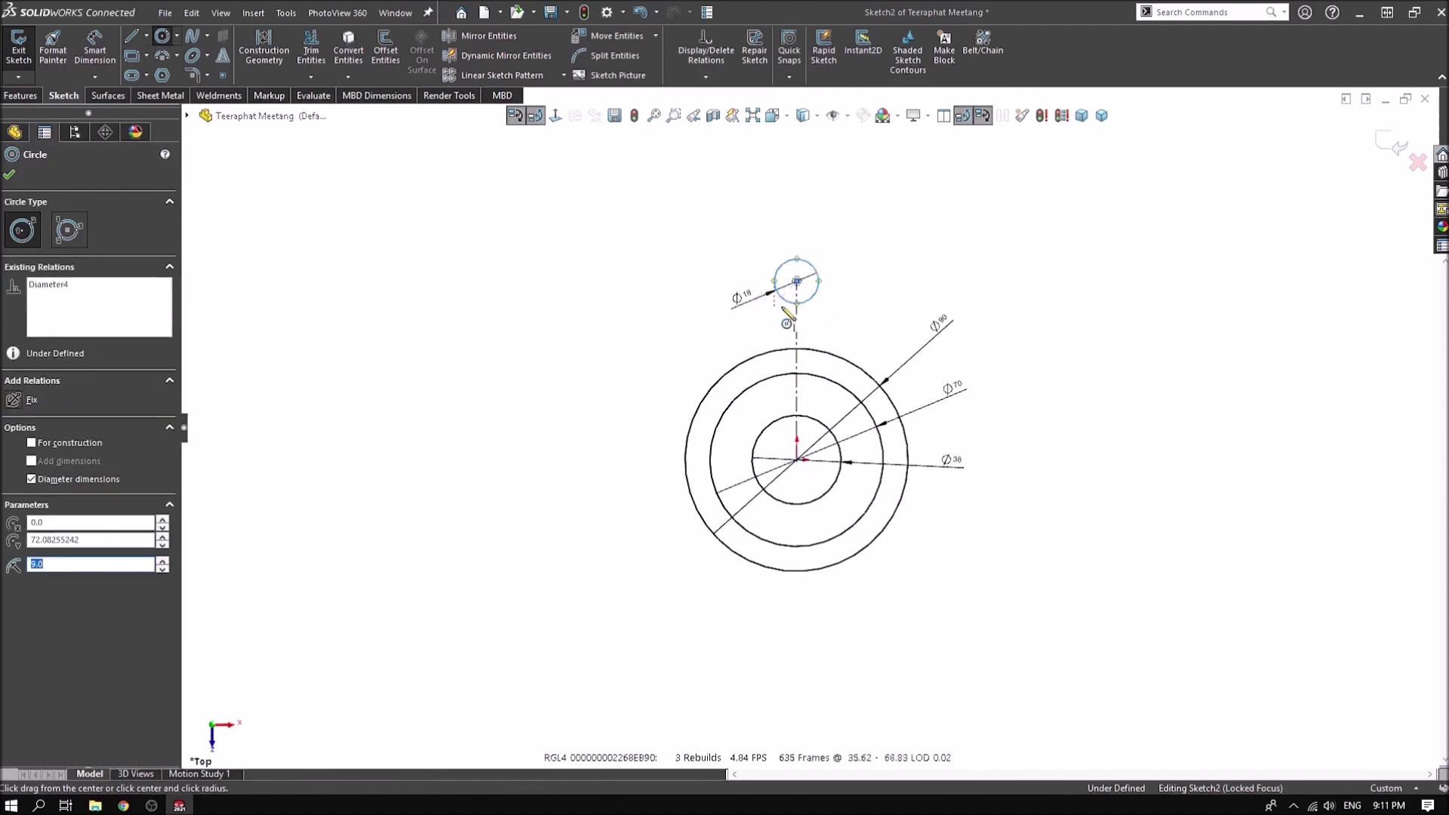
click(796, 282)
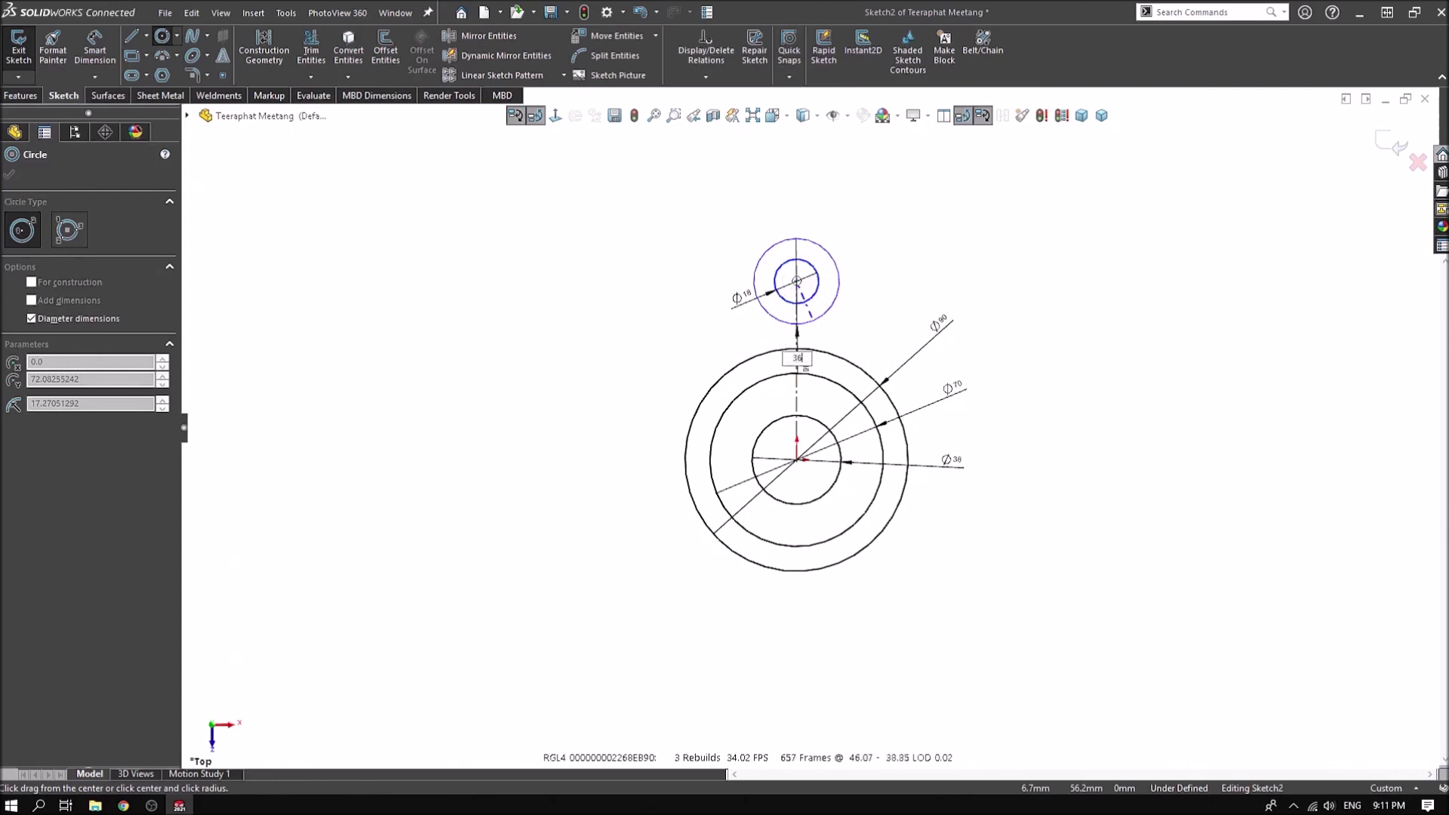
key(Return)
click(796, 281)
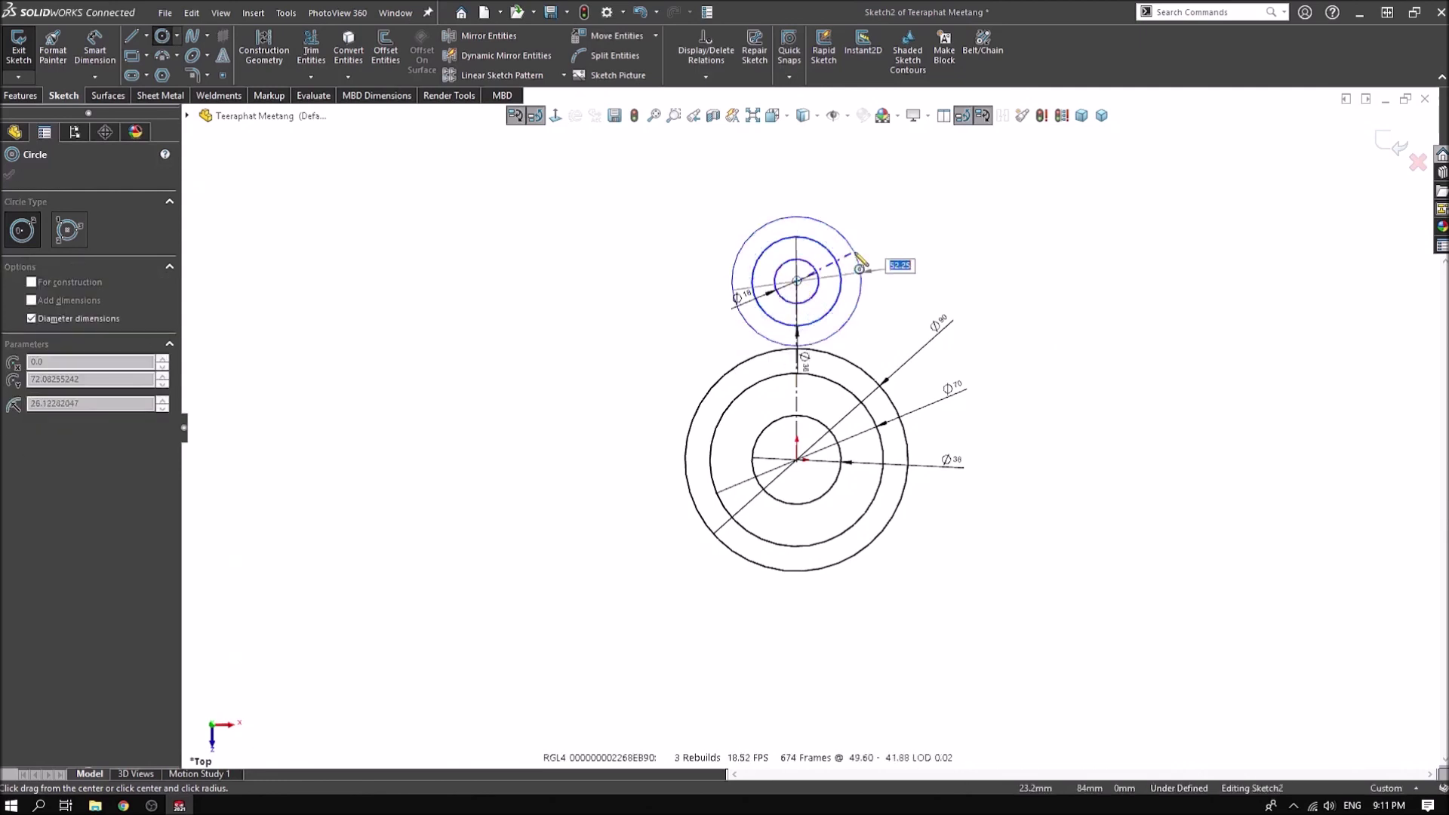
key(Return)
right_click(930, 227)
click(951, 249)
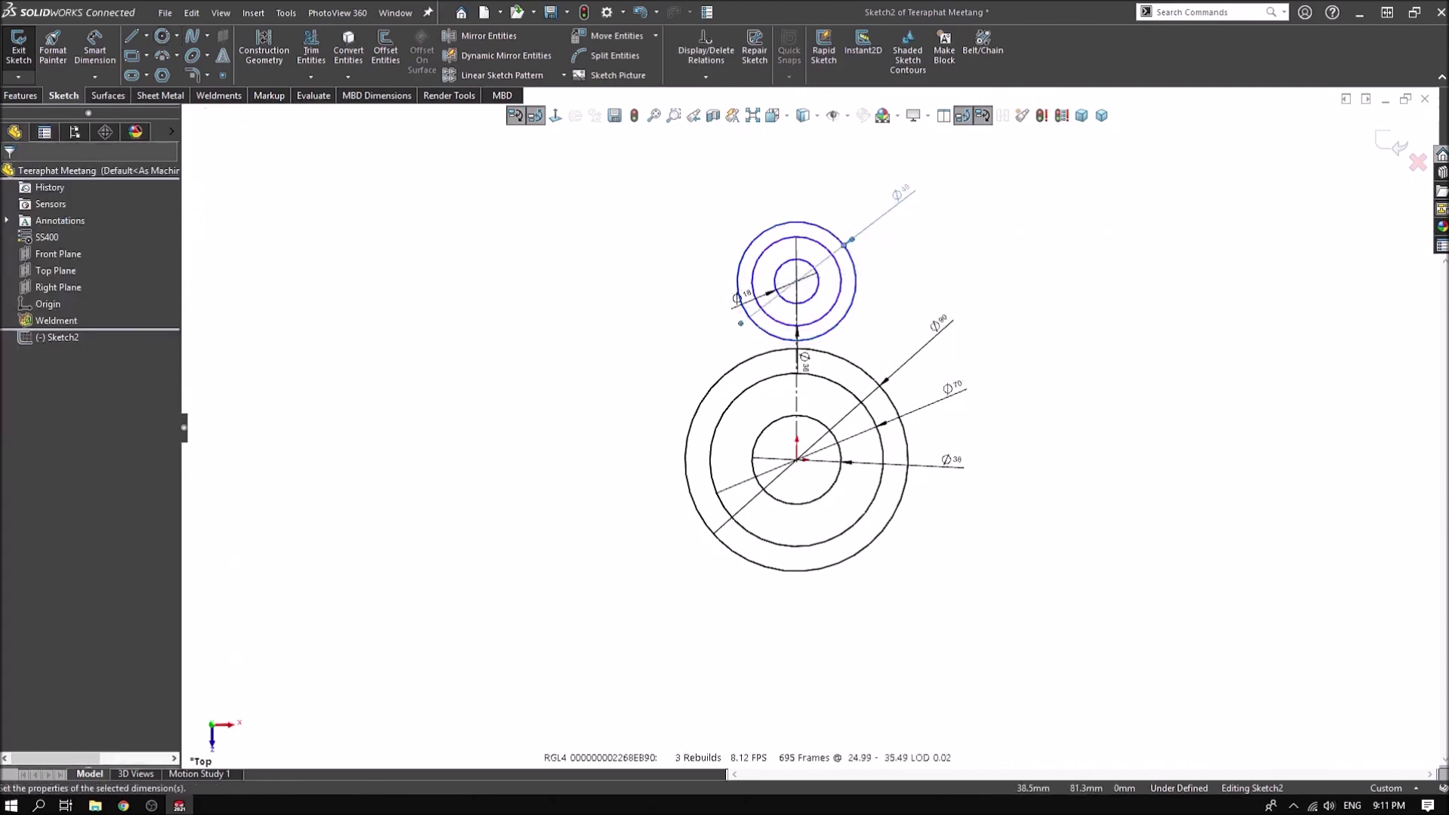
Move the Ø18 and Ø36 dimensions up, clear of the upper circles
click(741, 295)
drag(741, 295, 691, 220)
mouse_move(804, 370)
mouse_down()
mouse_move(883, 295)
mouse_move(905, 332)
mouse_move(845, 169)
mouse_up()
click(1019, 344)
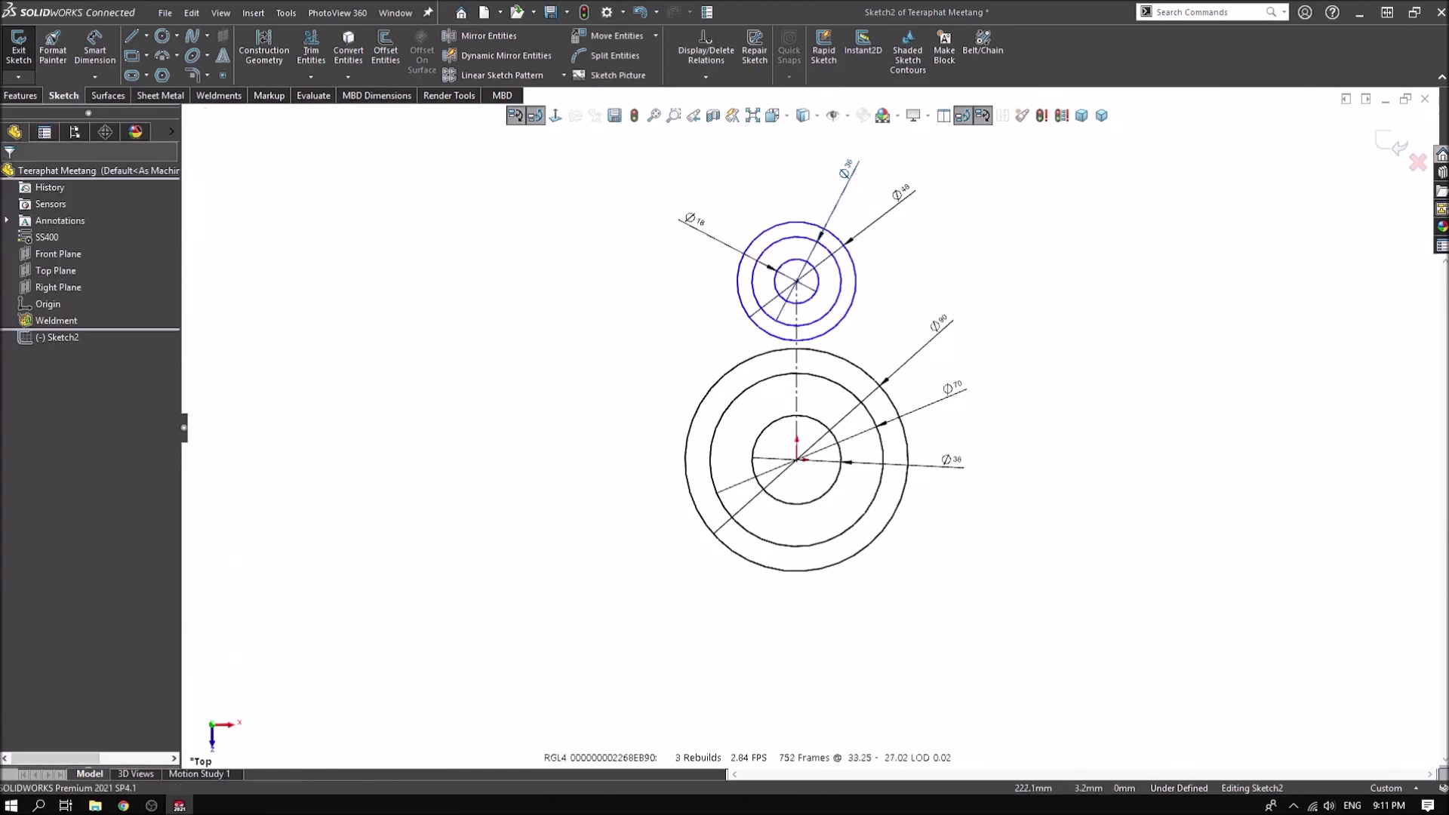
Draw a horizontal centerline left from the origin and dimension it 128 mm long
key(l)
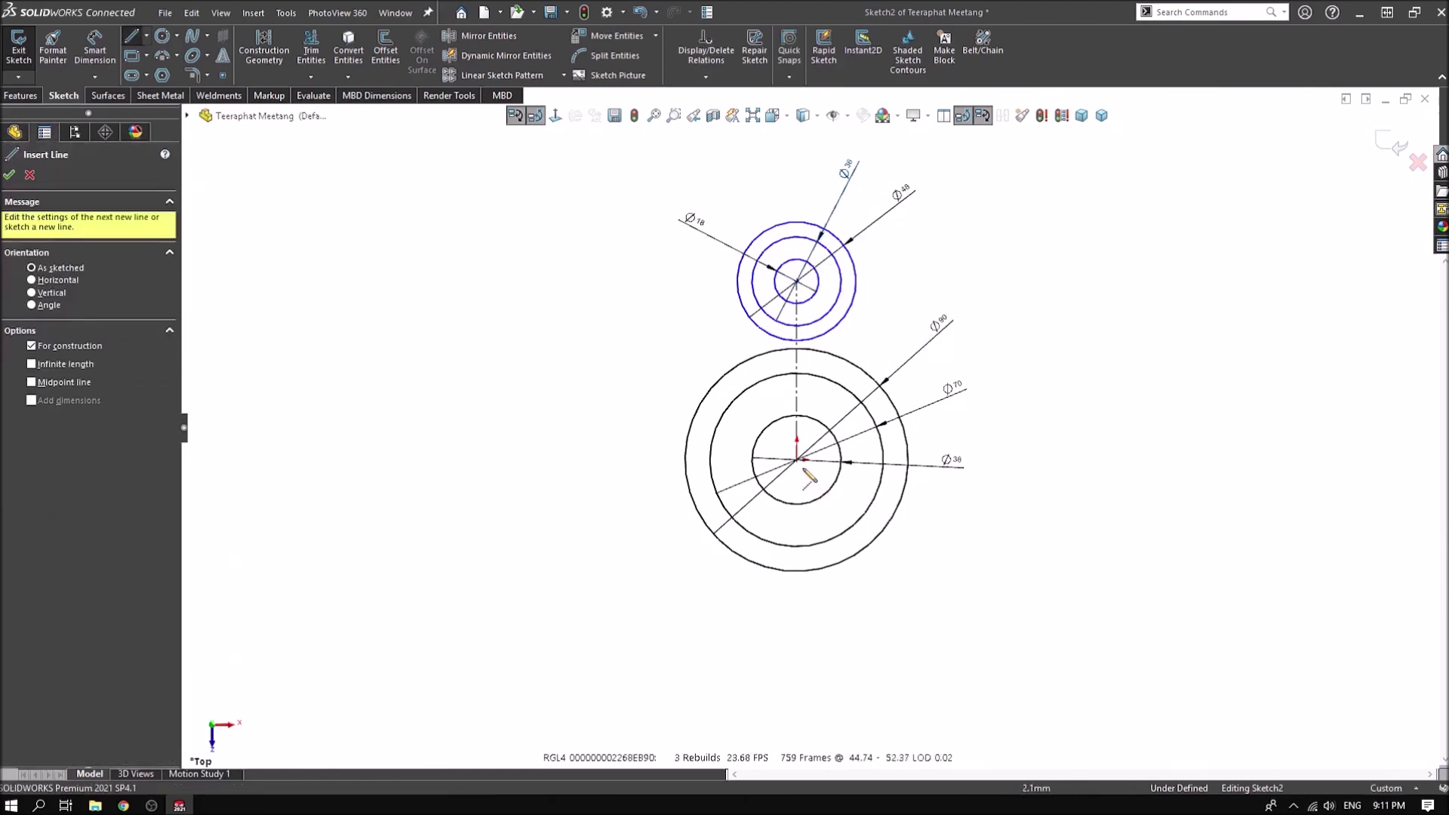
click(796, 459)
click(345, 459)
right_click(370, 349)
click(404, 356)
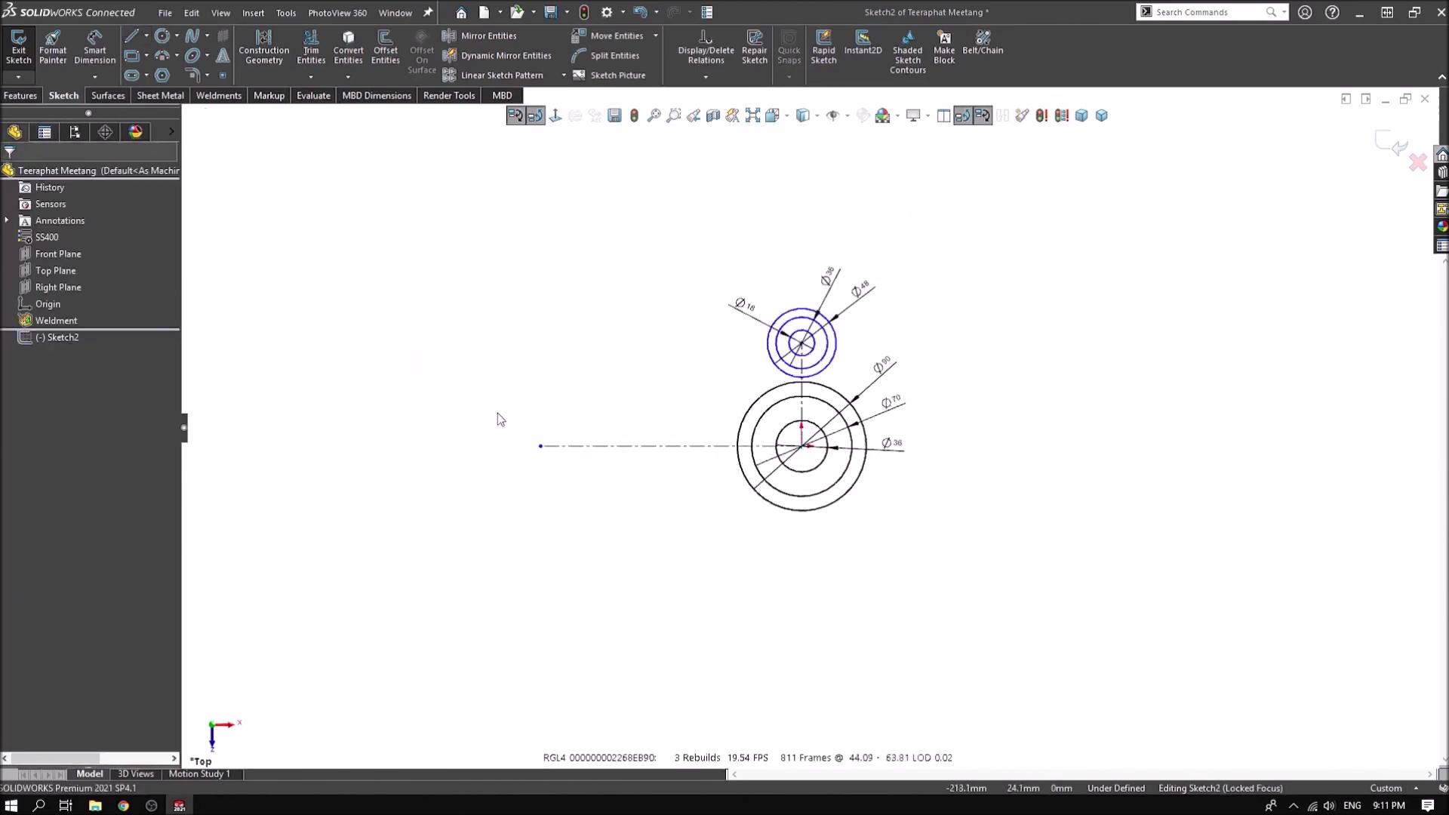
key(d)
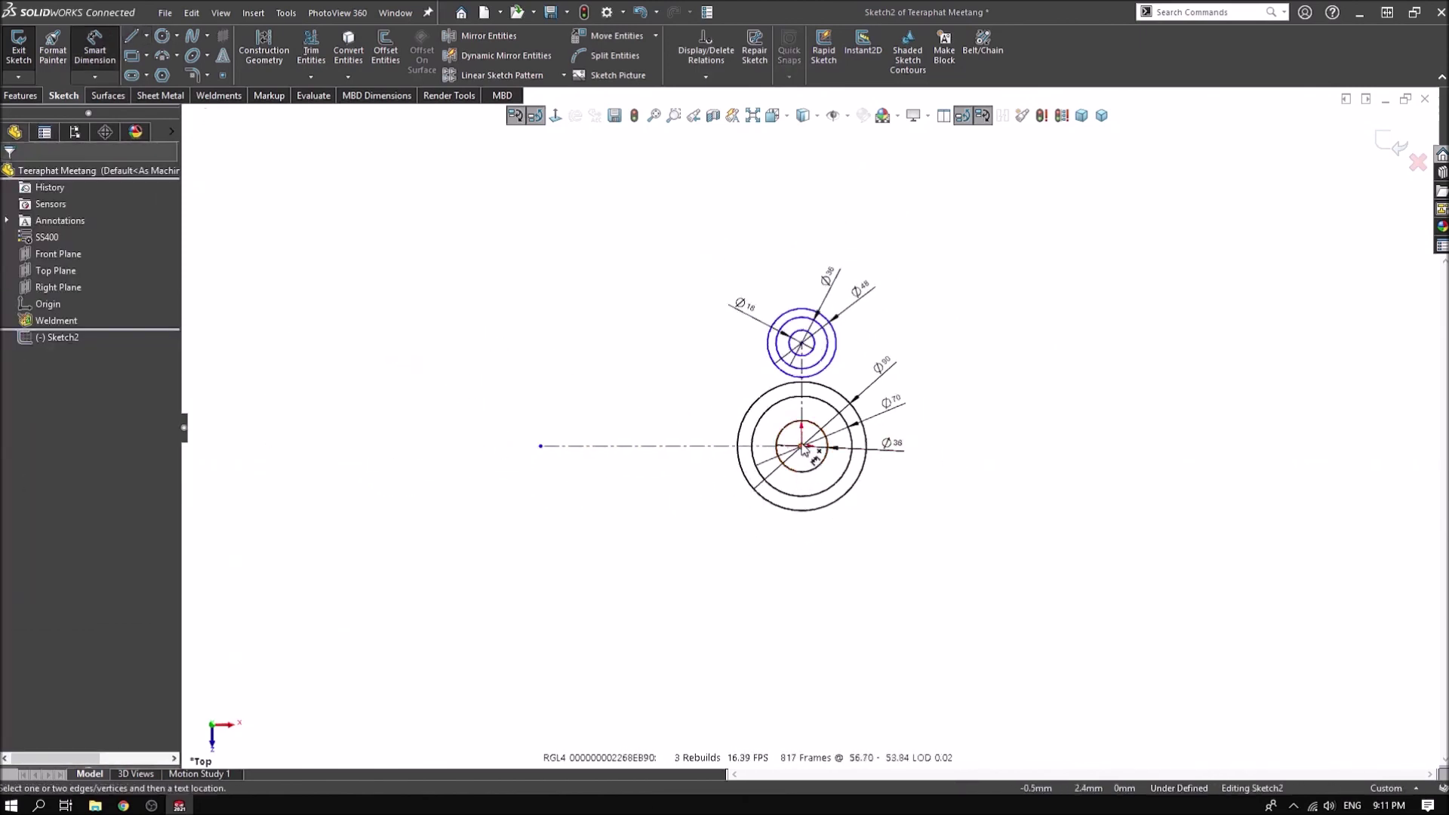
click(541, 445)
click(801, 446)
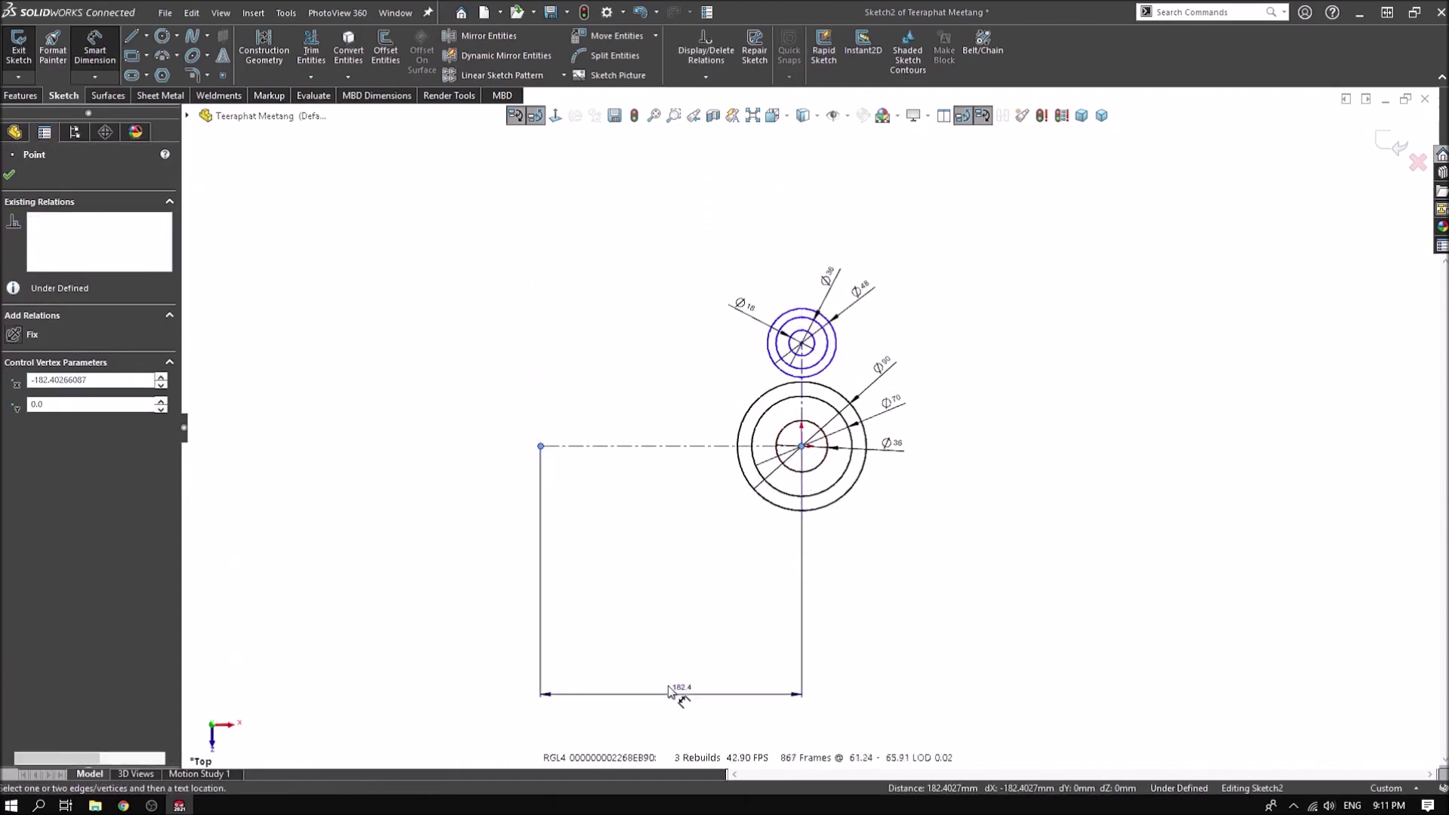
click(669, 690)
text(128)
key(Return)
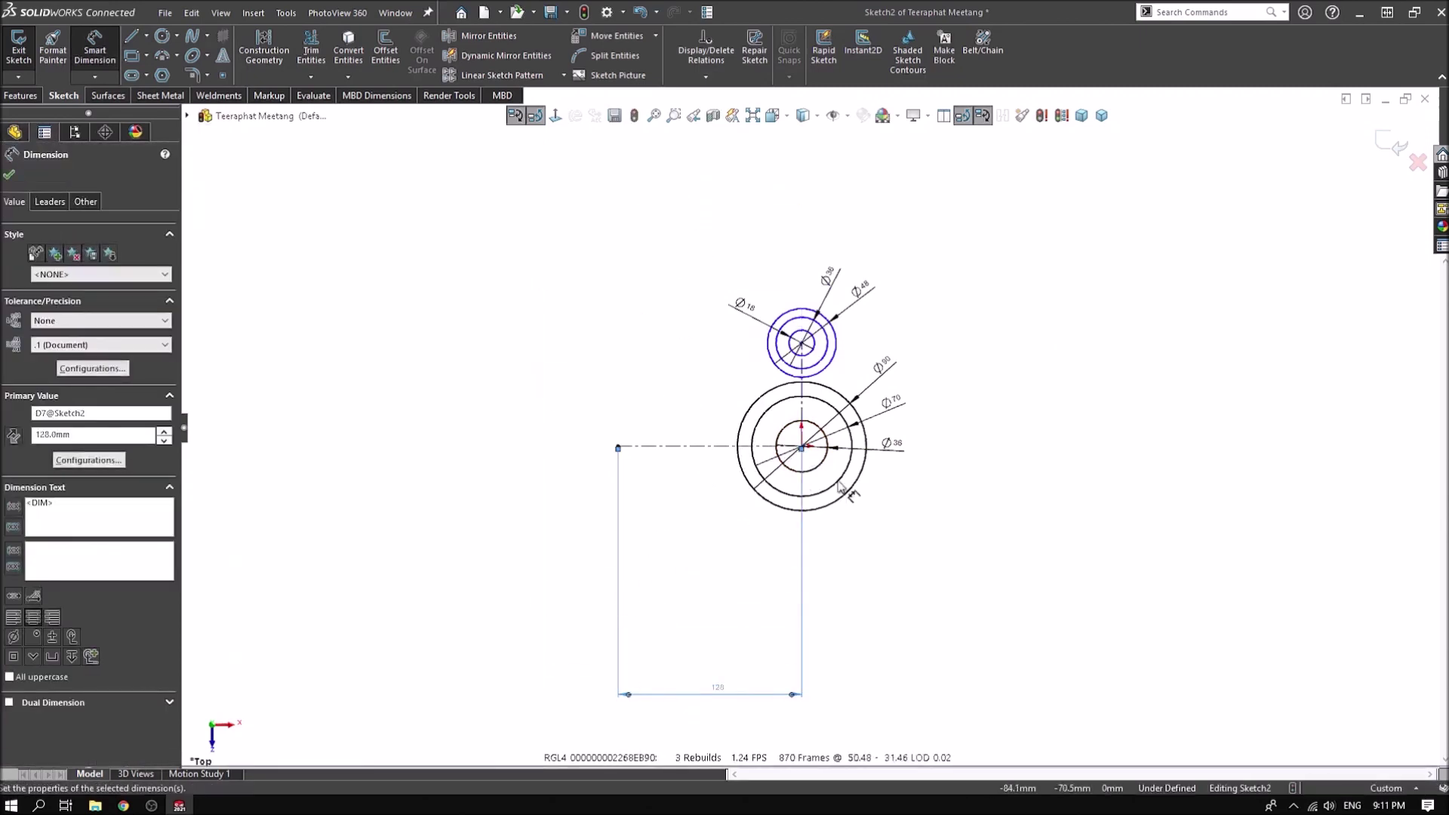
scroll(839, 486, down, 2)
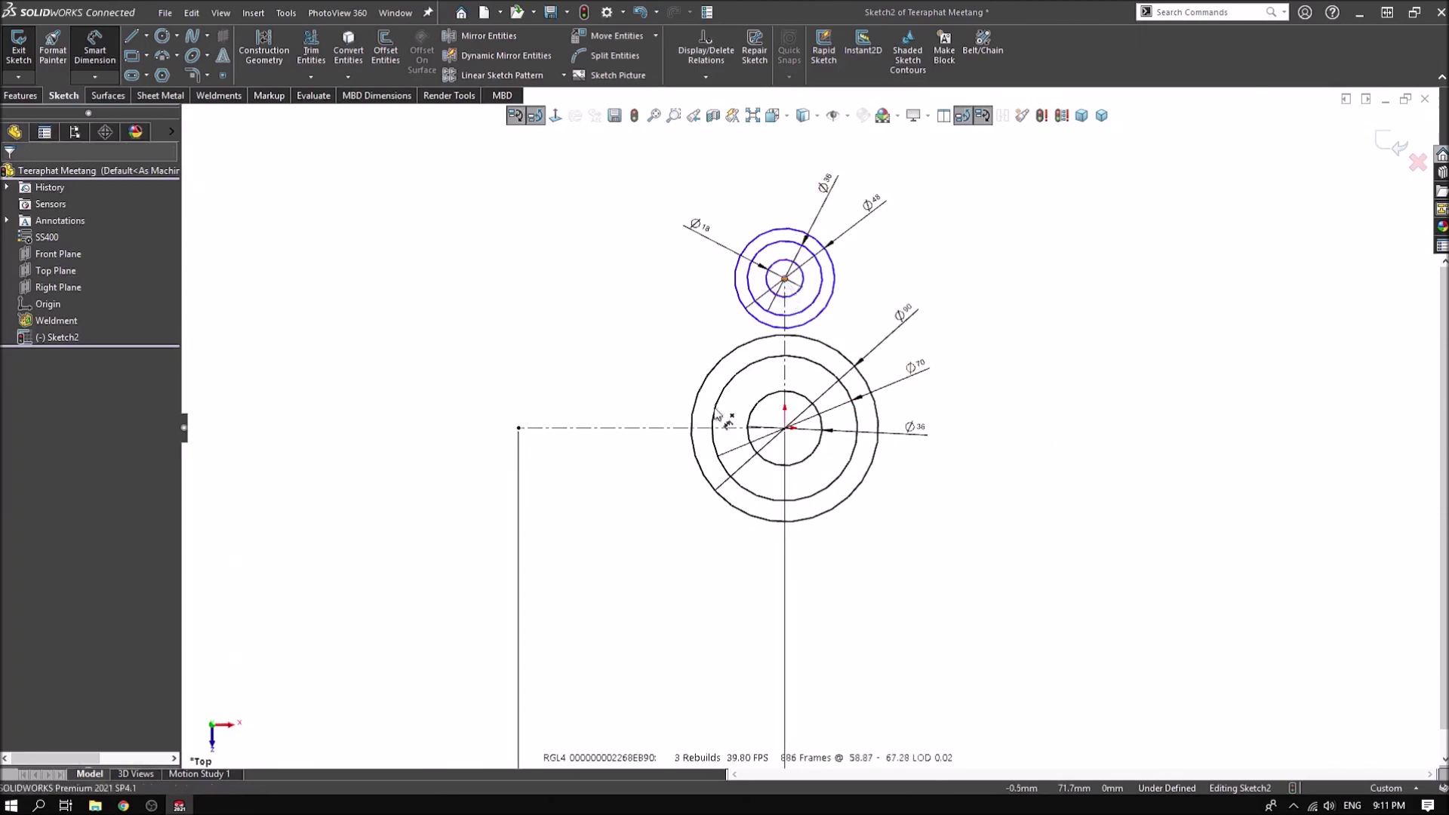
Dimension the upper circles' centre 65 mm above the horizontal centerline and tidy the Ø36 dimension
click(785, 278)
click(644, 427)
click(1017, 365)
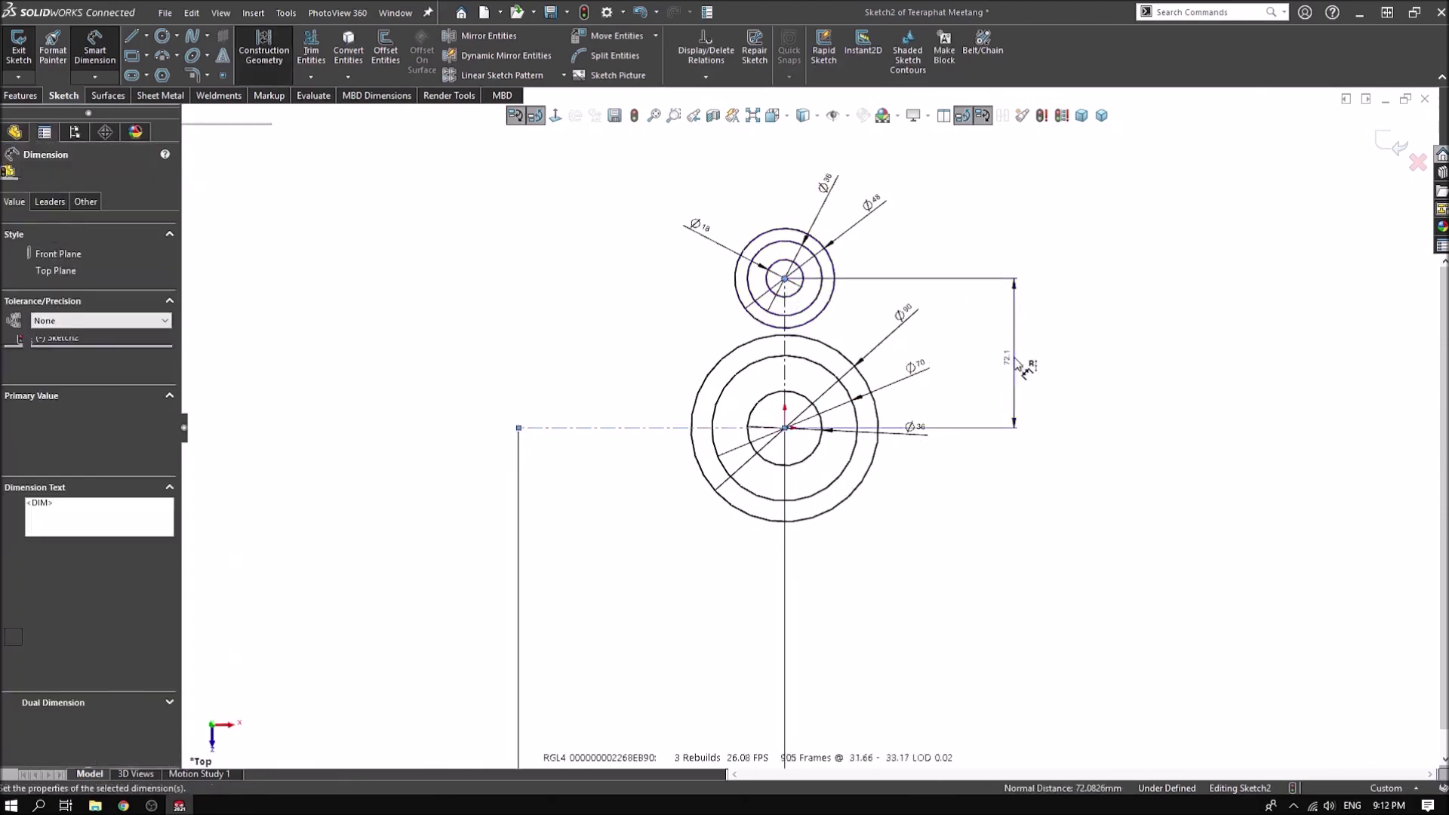
text(13065)
key(Return)
key(Escape)
right_click(1138, 315)
click(1151, 317)
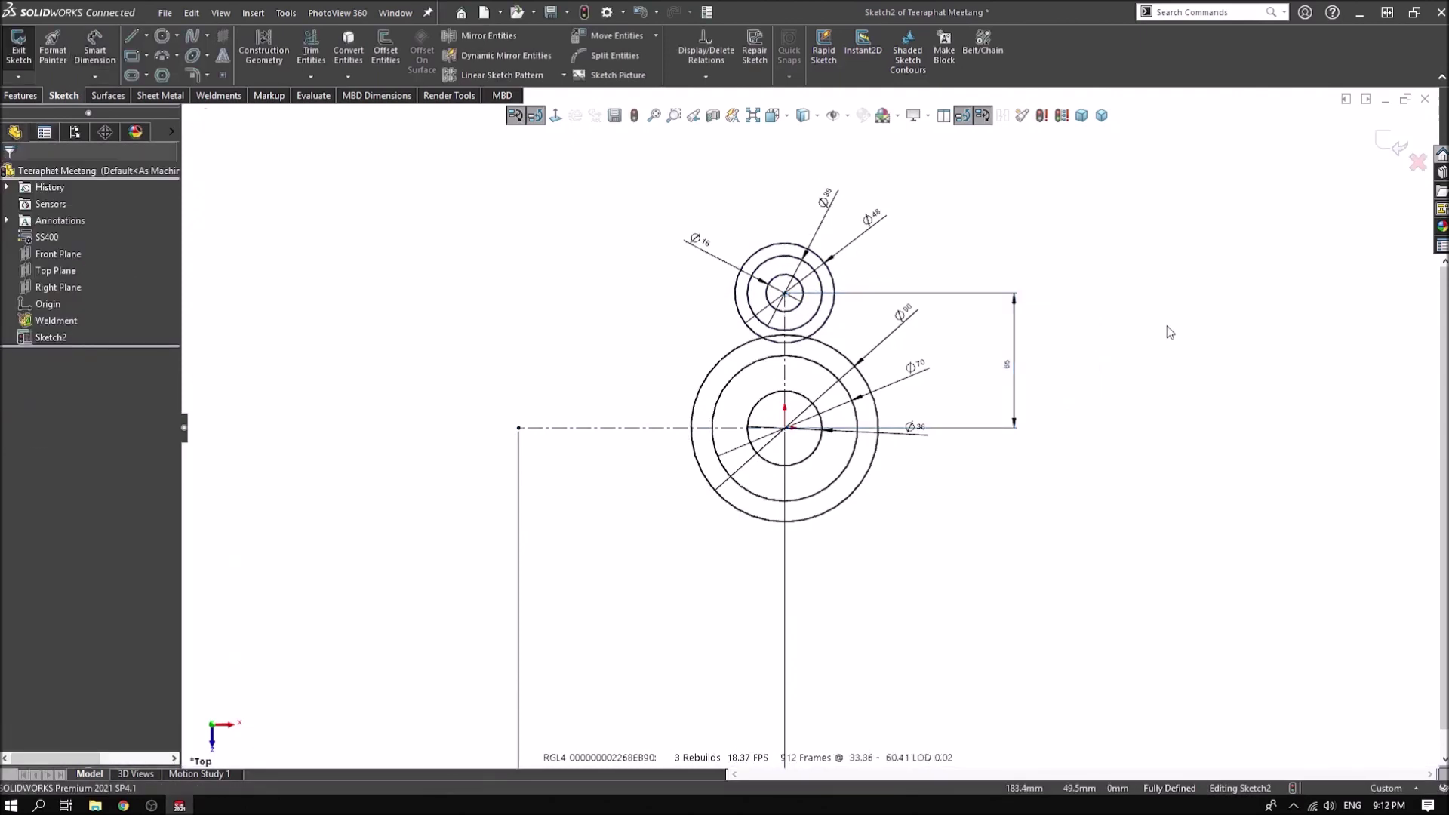
drag(915, 427, 934, 481)
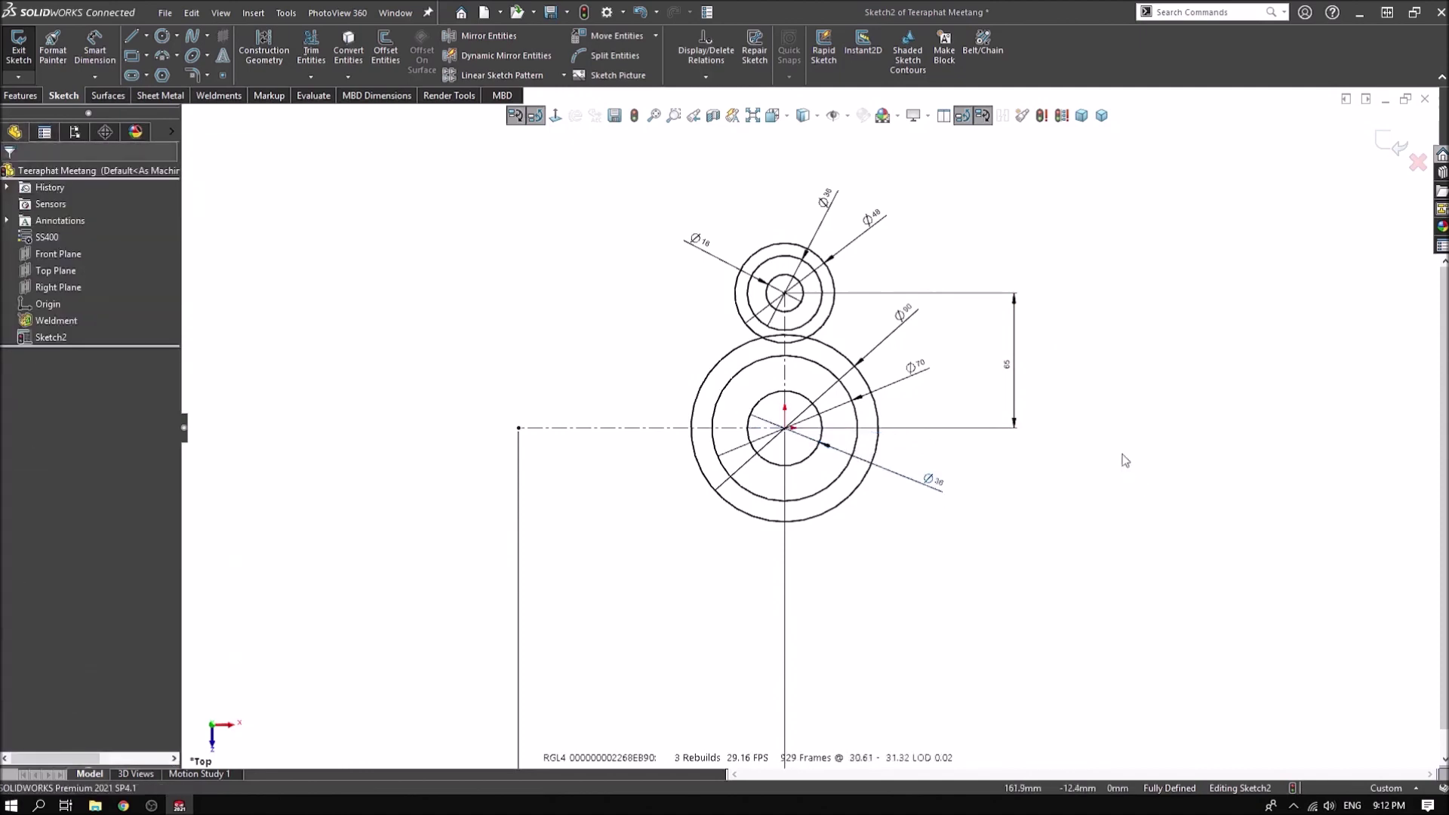
right_drag(1120, 268, 1072, 267)
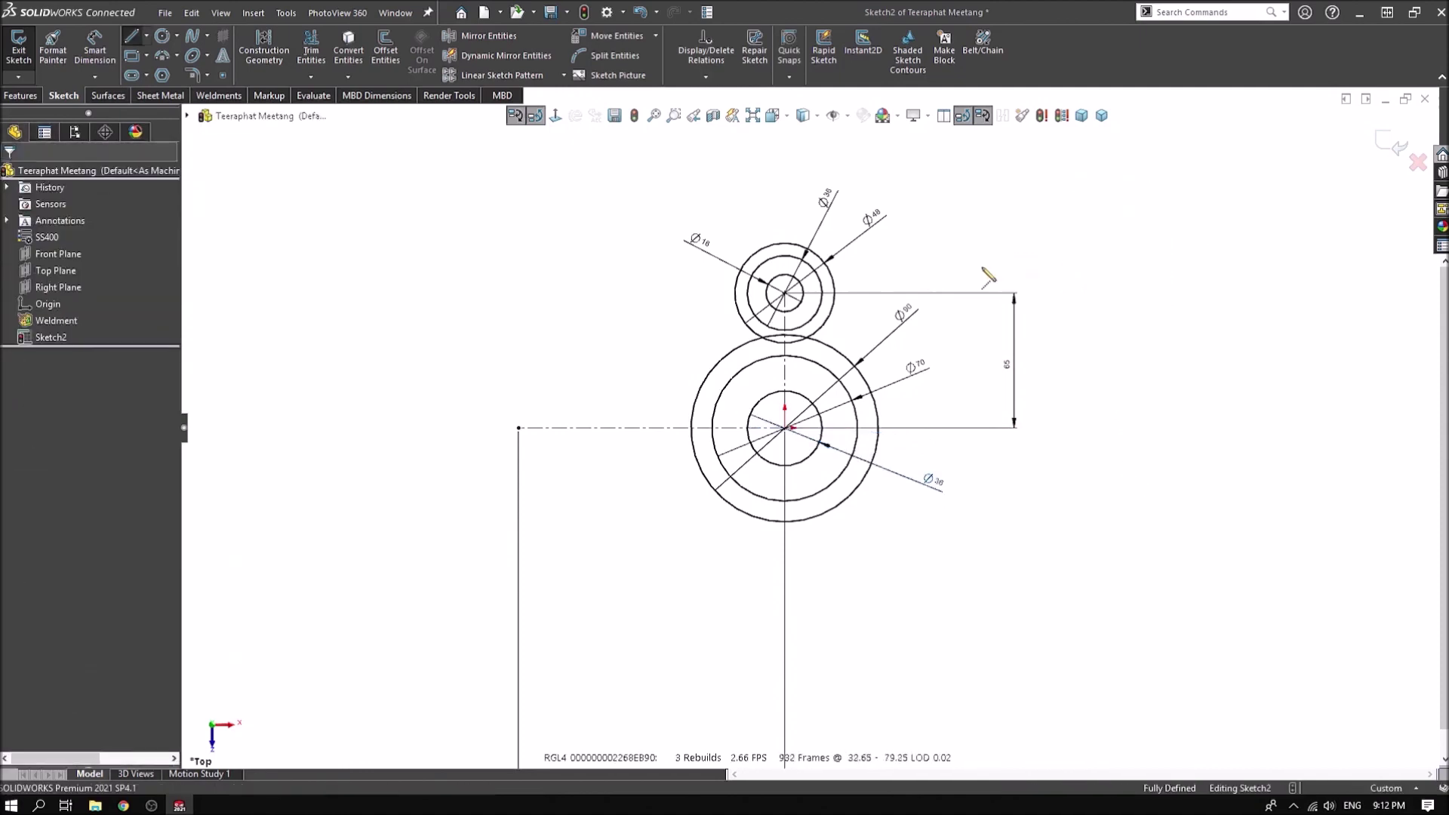
Discard the stray line from the small circle's centre and choose Midpoint Line from the line variants
click(793, 296)
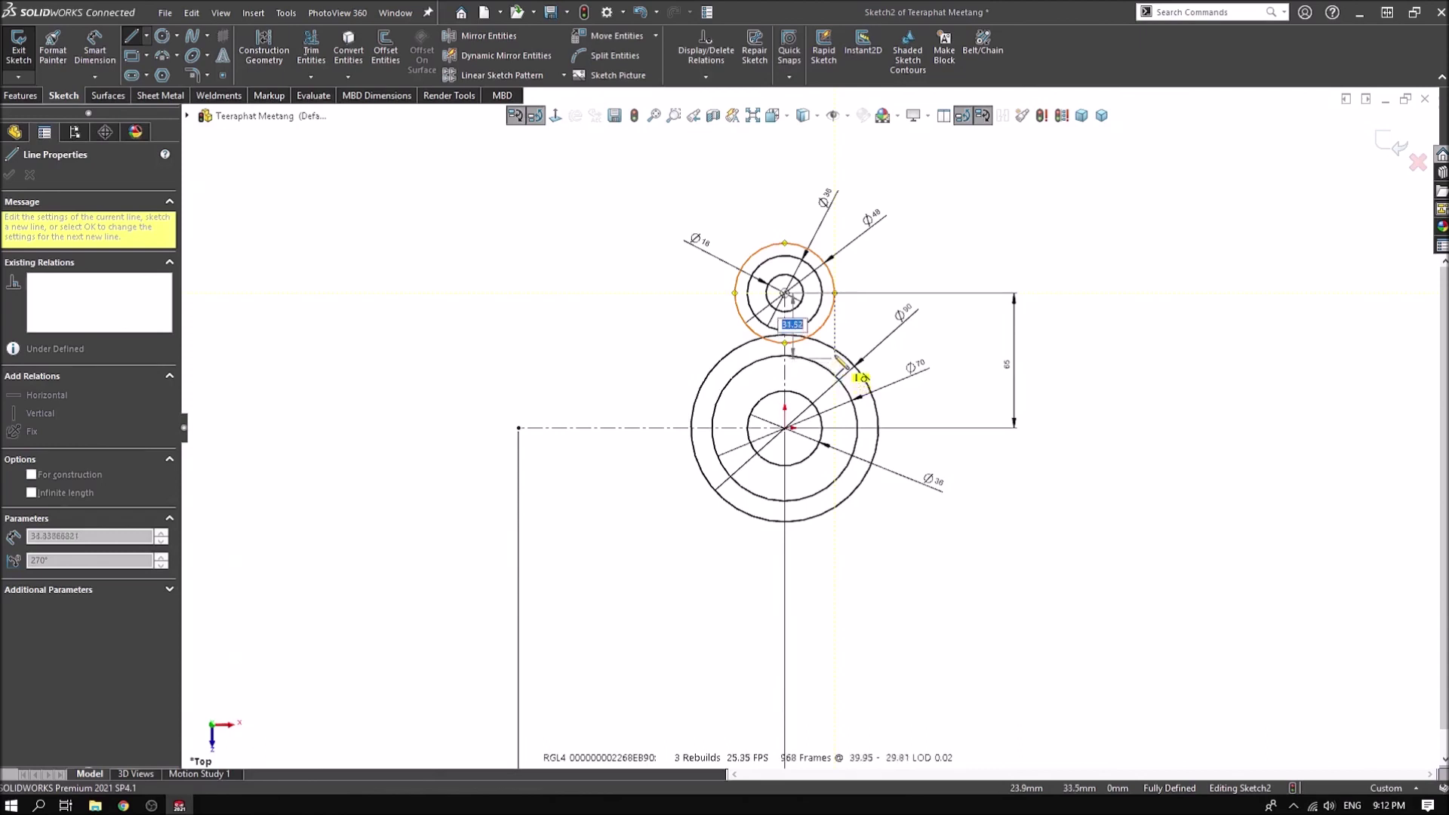
key(Escape)
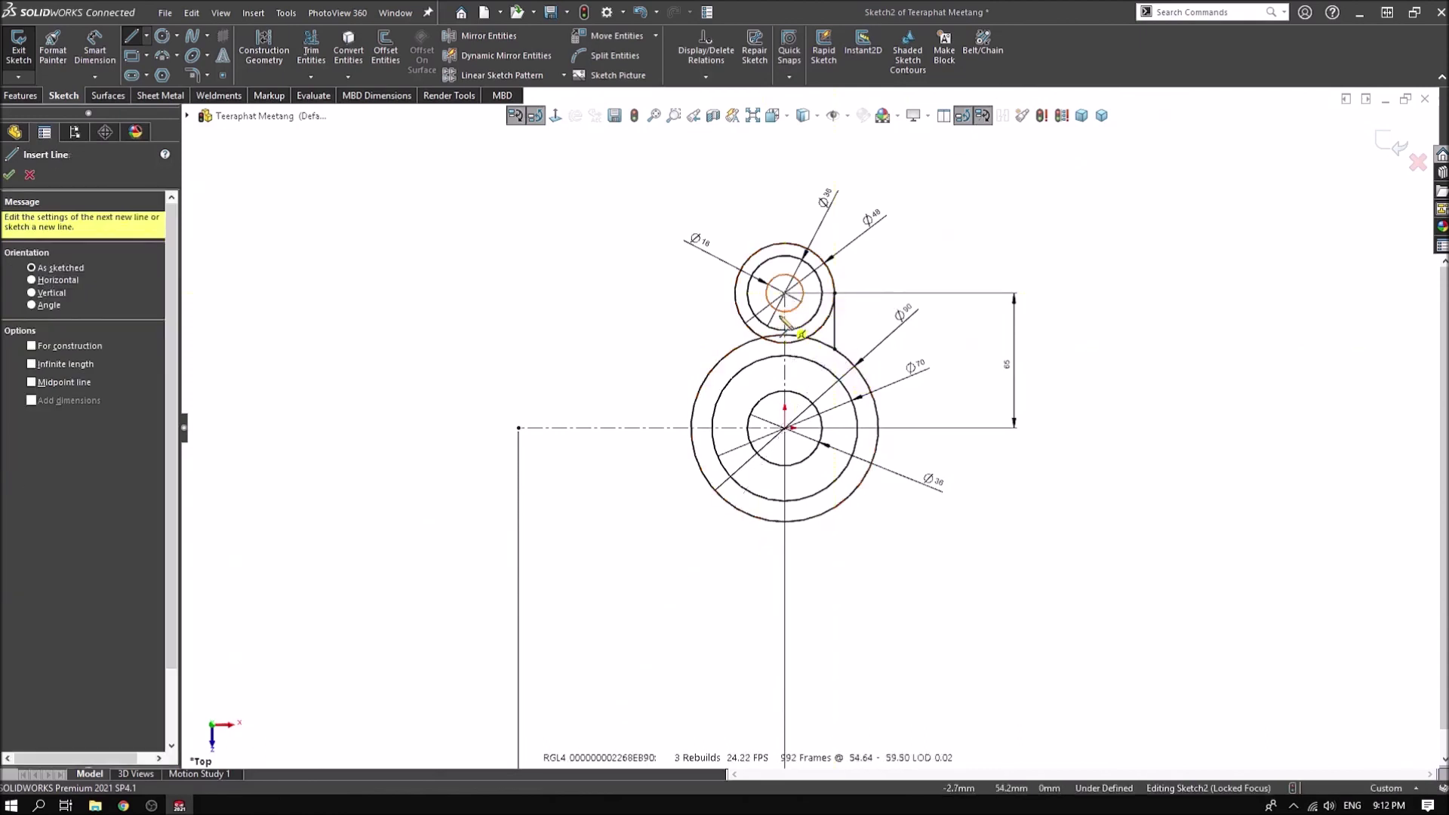
scroll(684, 468, up, 3)
scroll(653, 541, down, 2)
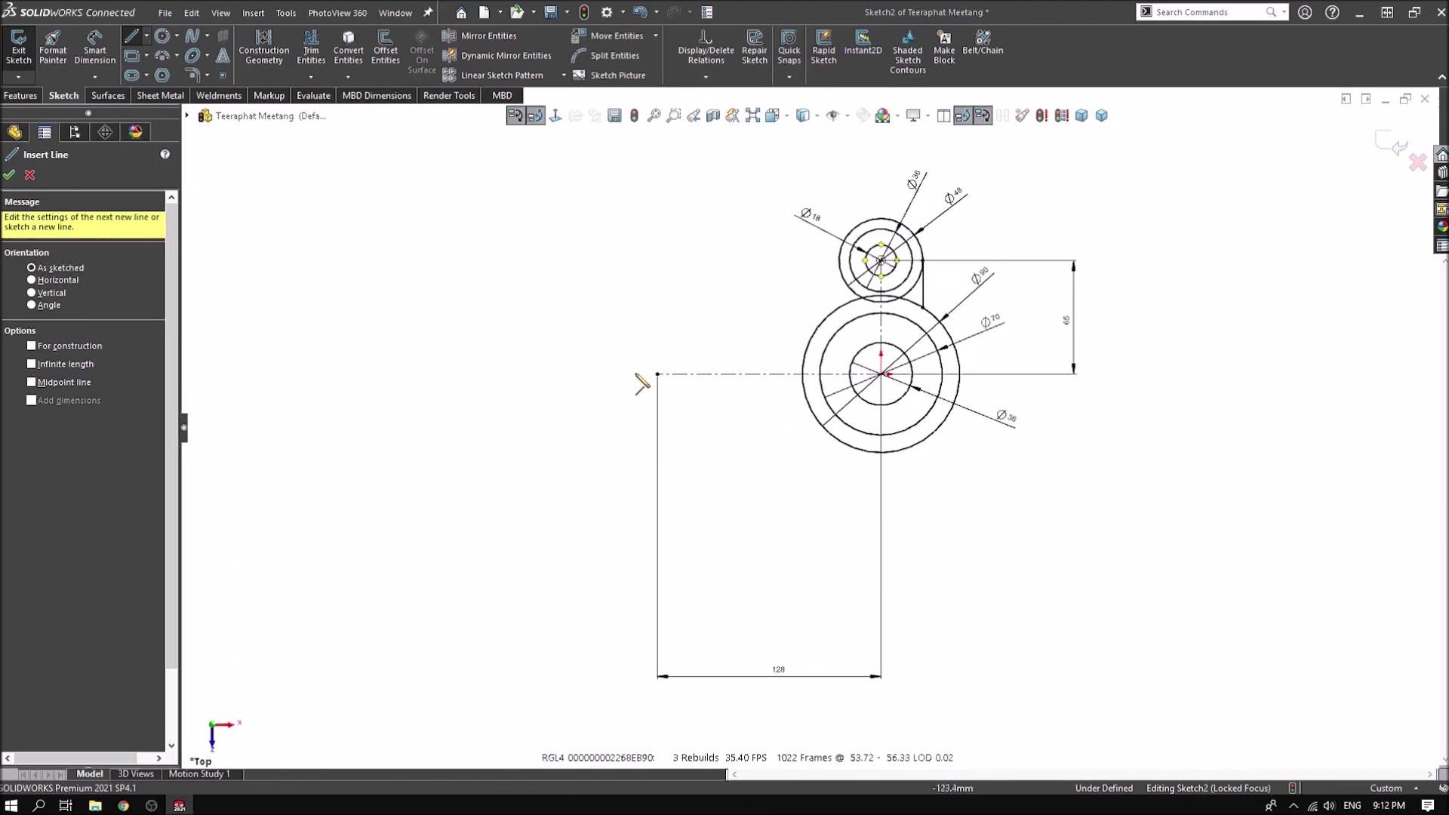
right_drag(571, 278, 558, 287)
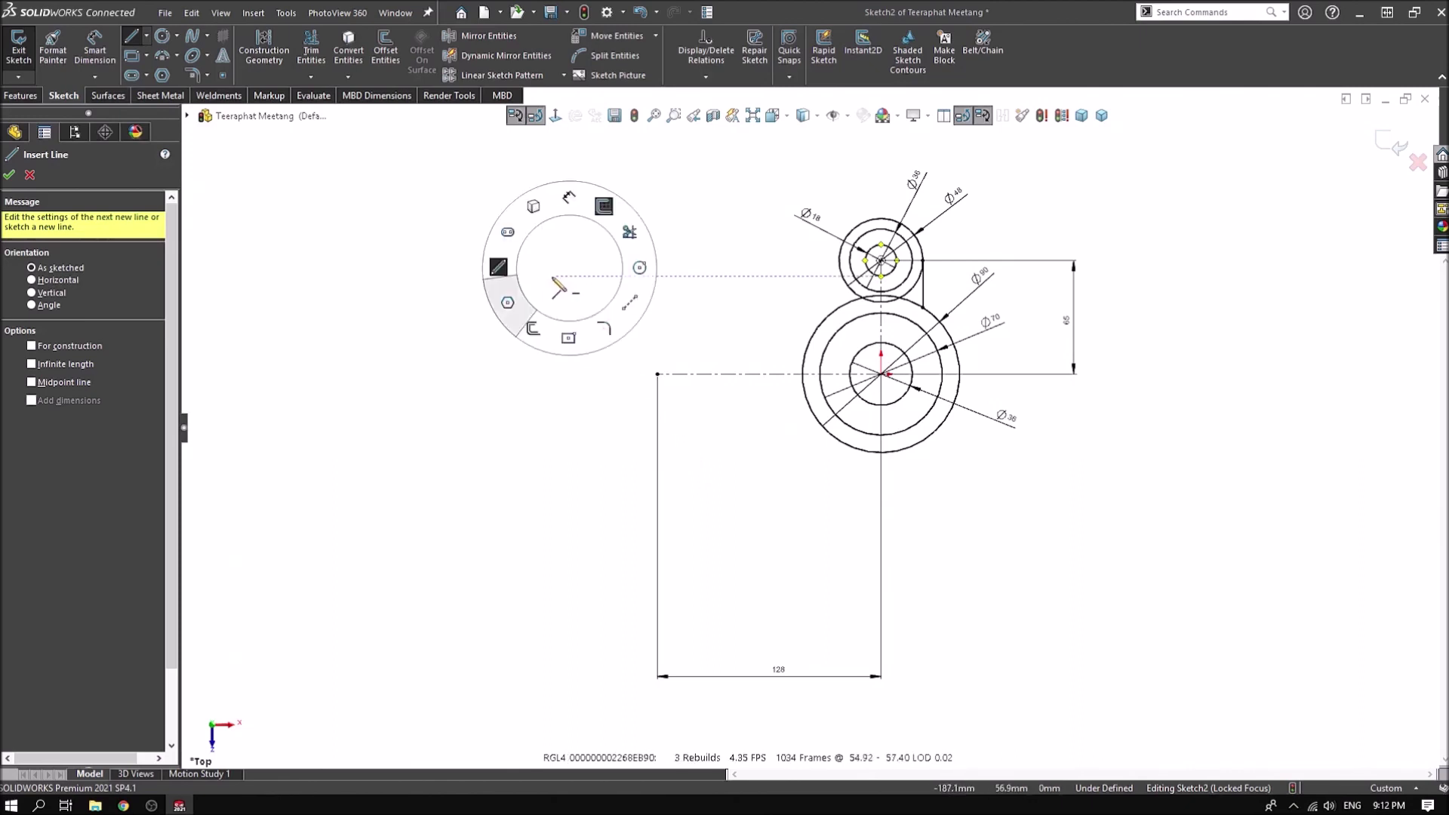
key(Escape)
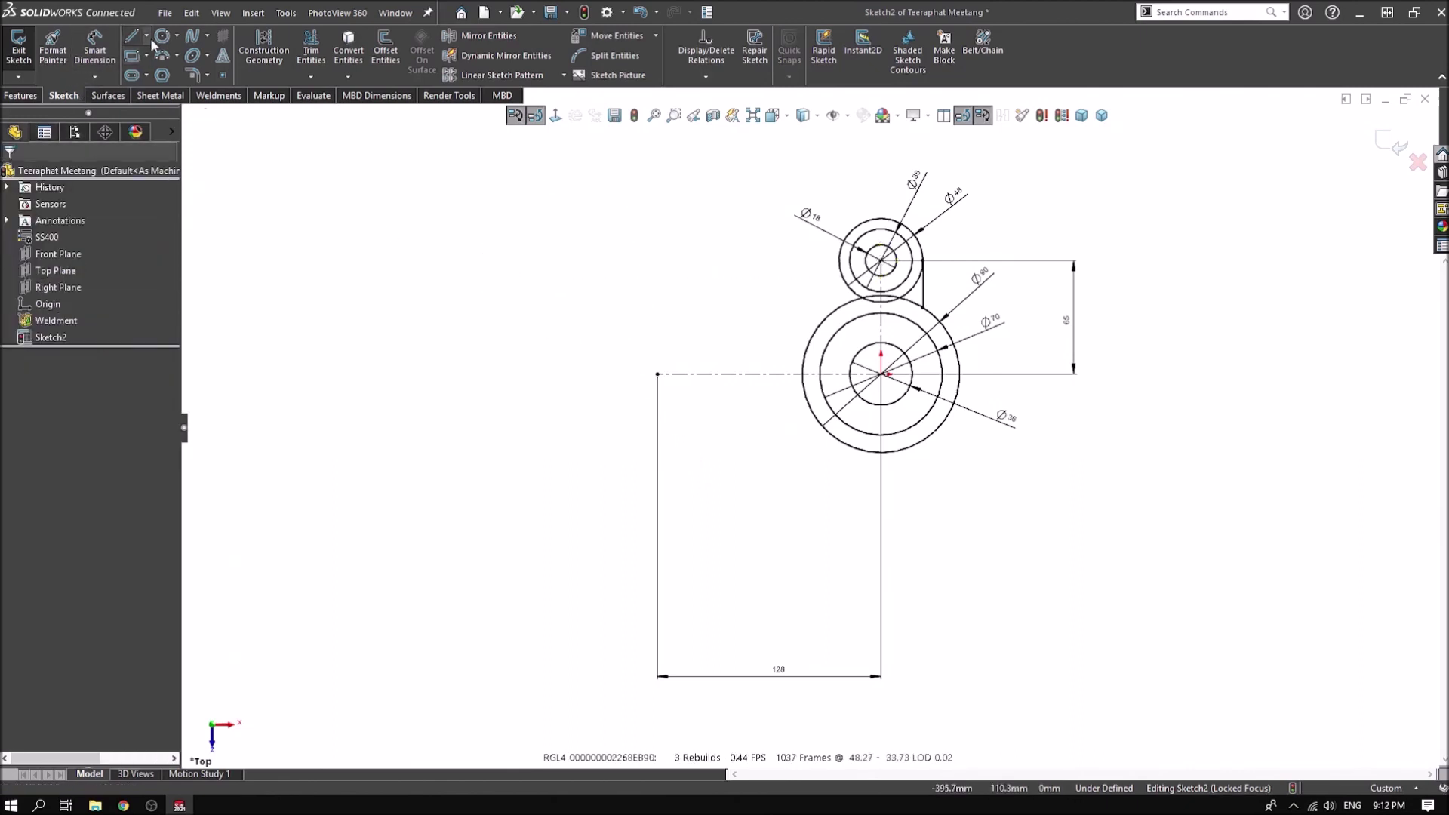
click(146, 36)
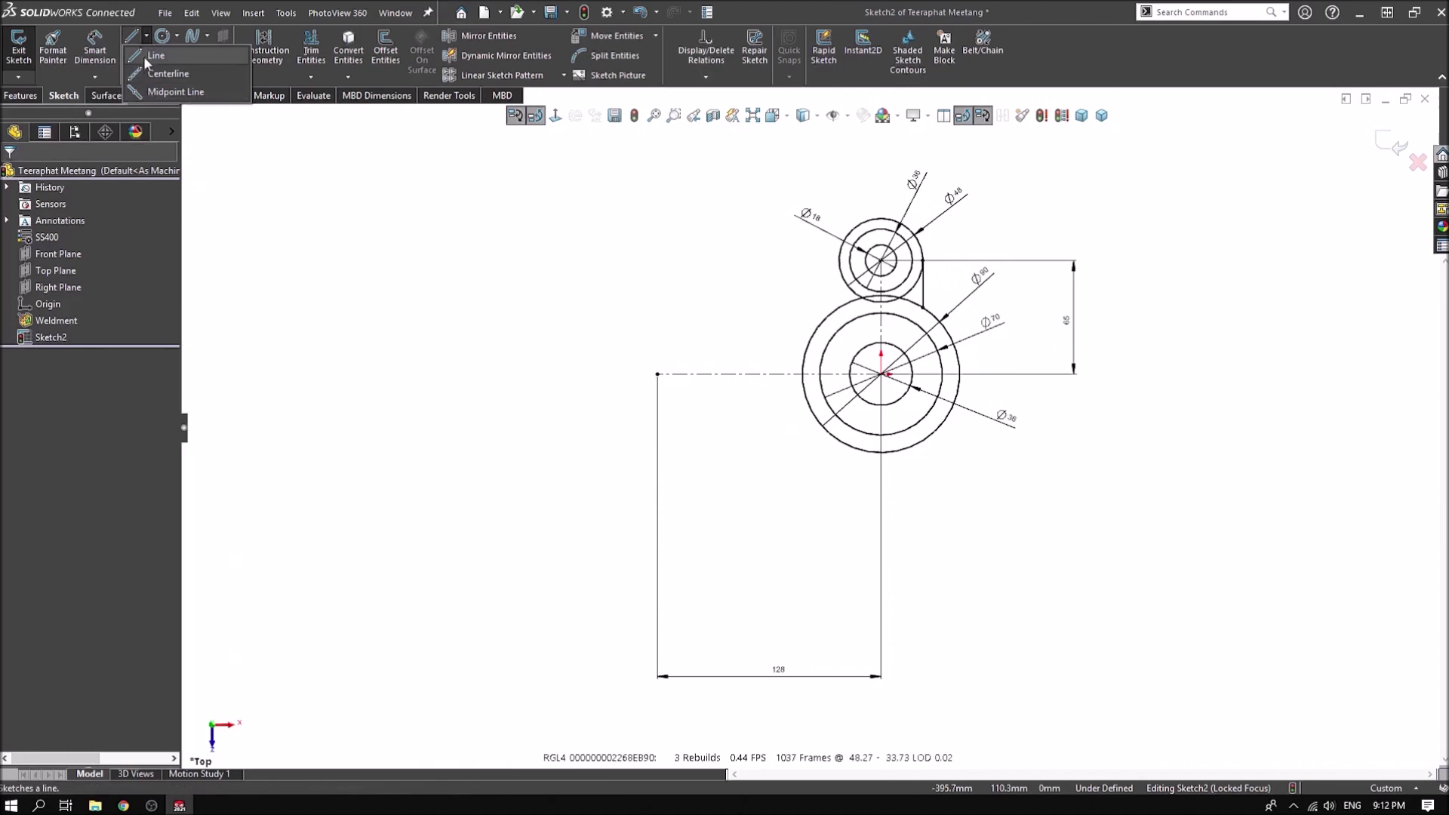
click(155, 55)
Add a vertical line centred on the centreline's left end and dimension it 75 mm
click(657, 373)
click(657, 440)
key(Escape)
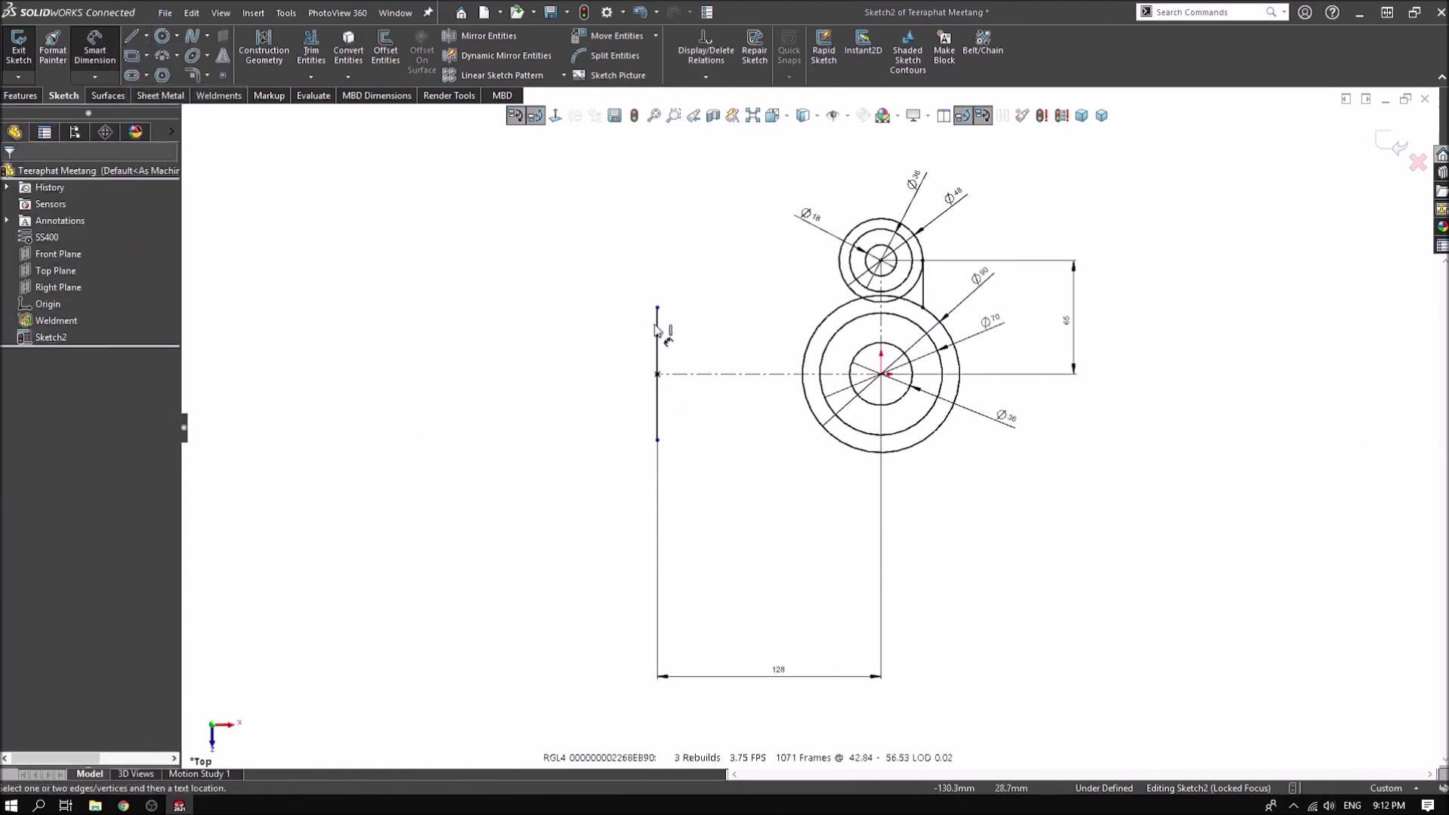
click(656, 332)
click(609, 378)
text(75)
key(Return)
key(Escape)
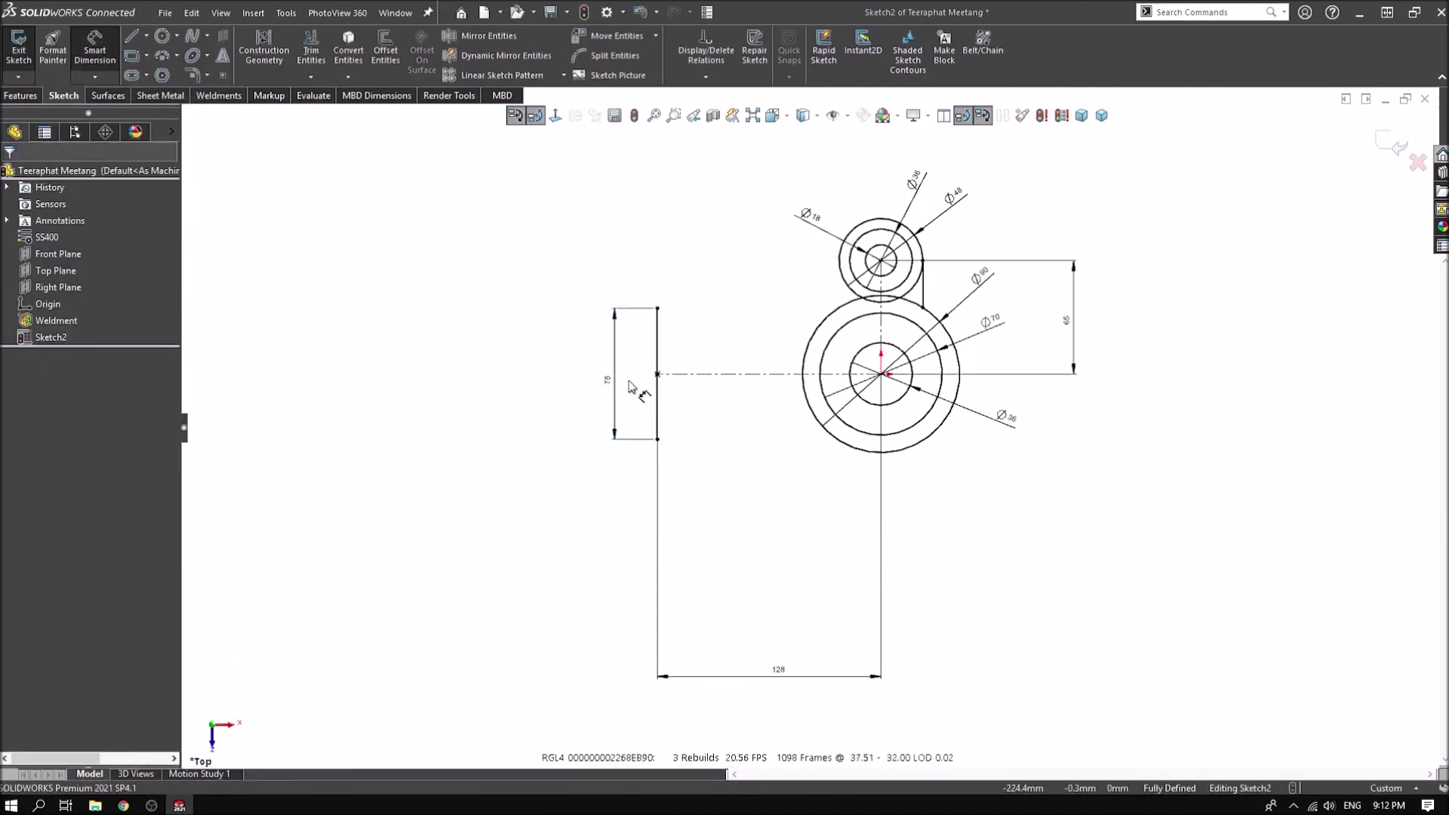
Draw a line from the vertical line's top end tangent to the upper small circle
key(l)
click(657, 307)
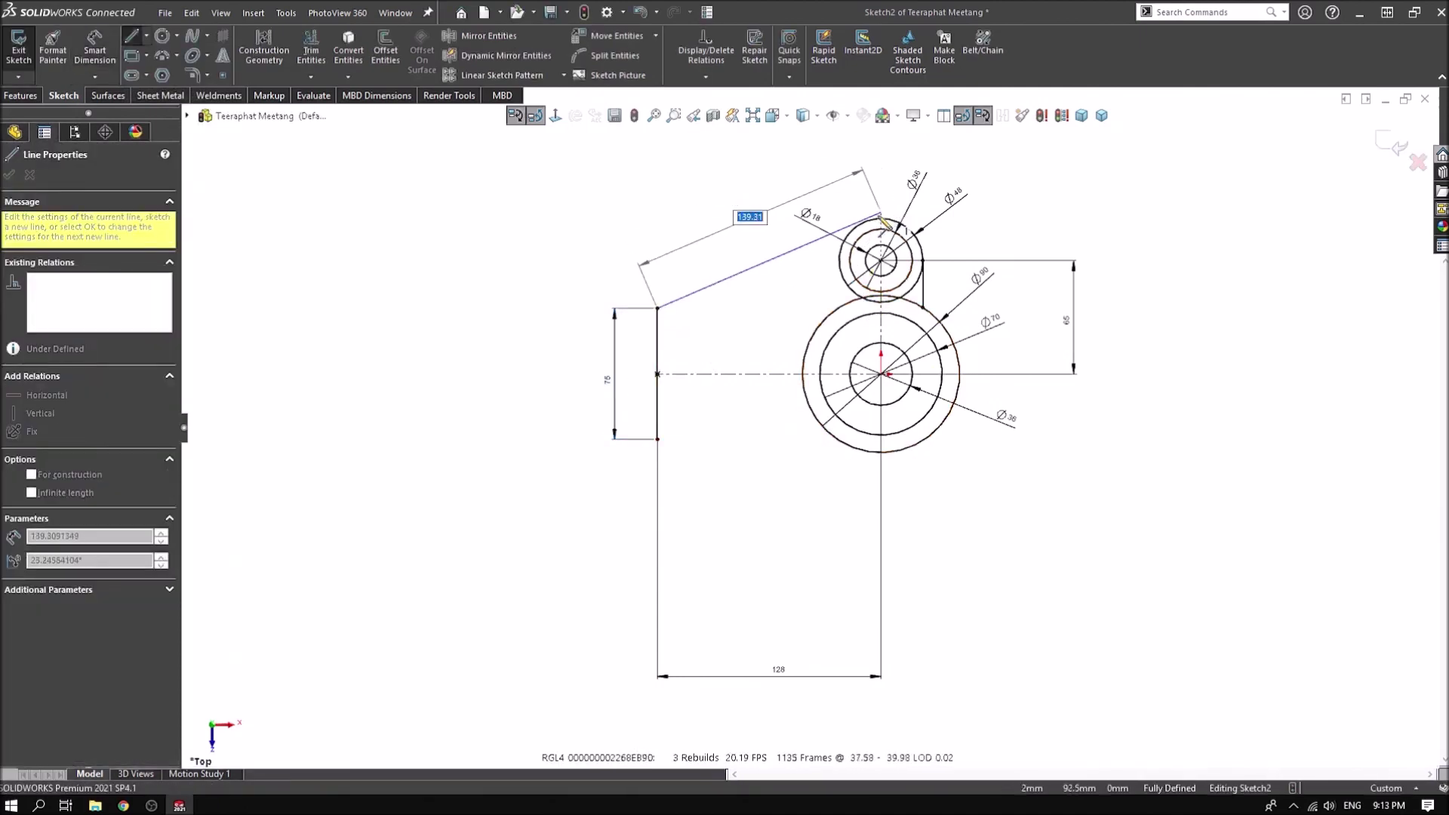
double_click(869, 222)
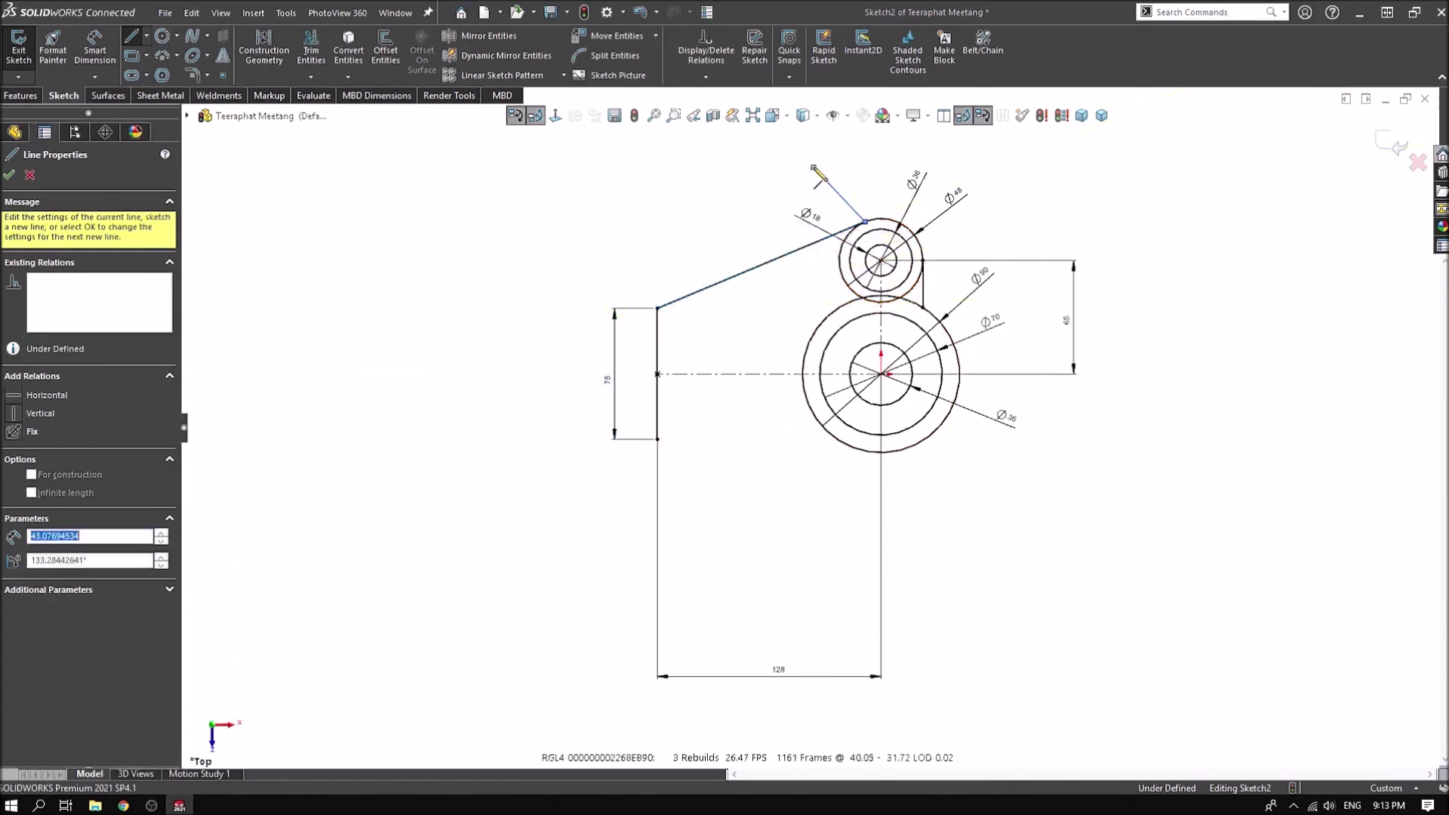
right_click(397, 249)
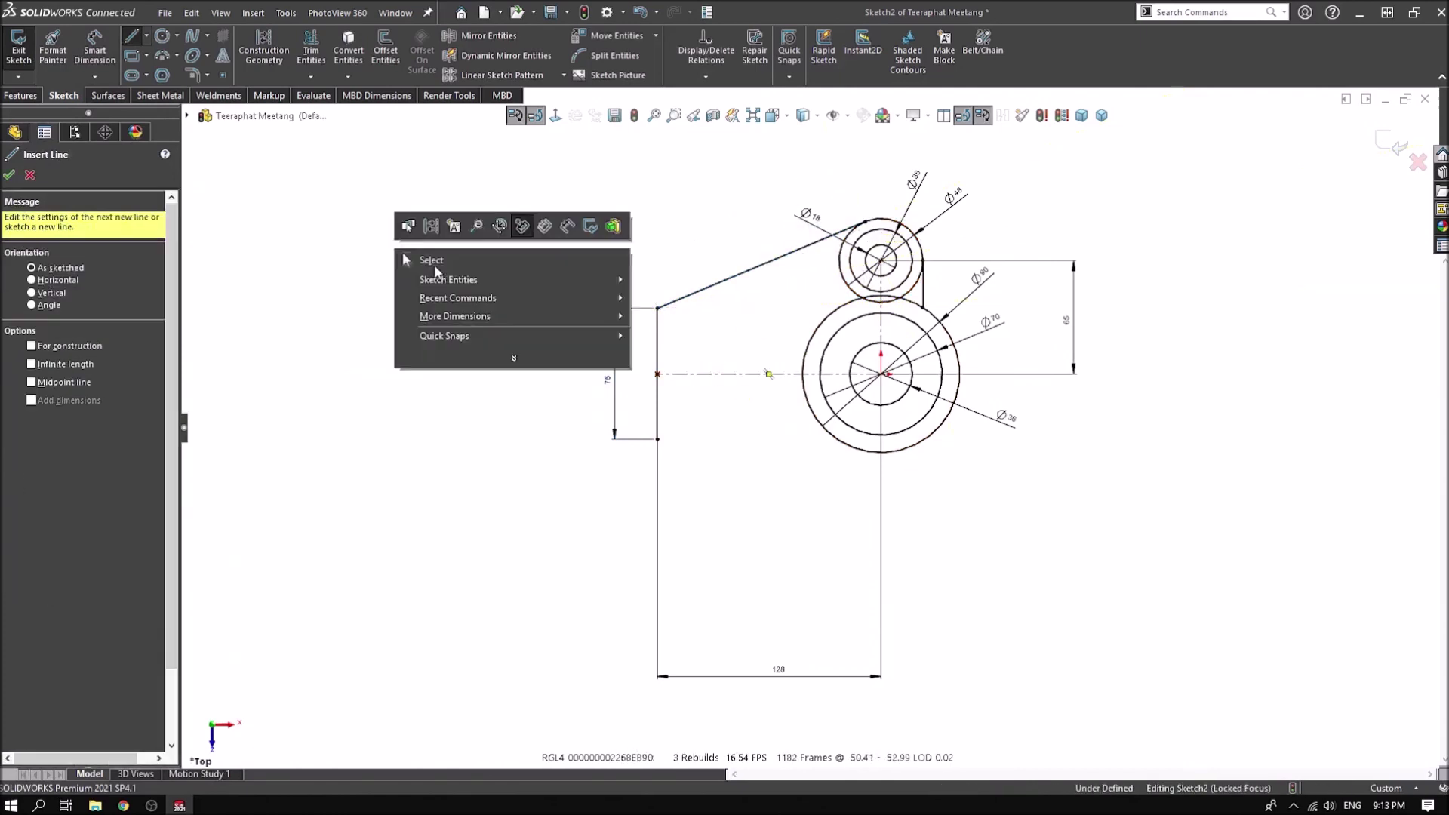
click(413, 260)
Mirror the upper small circles and slanted tangent line about the horizontal centreline
click(487, 35)
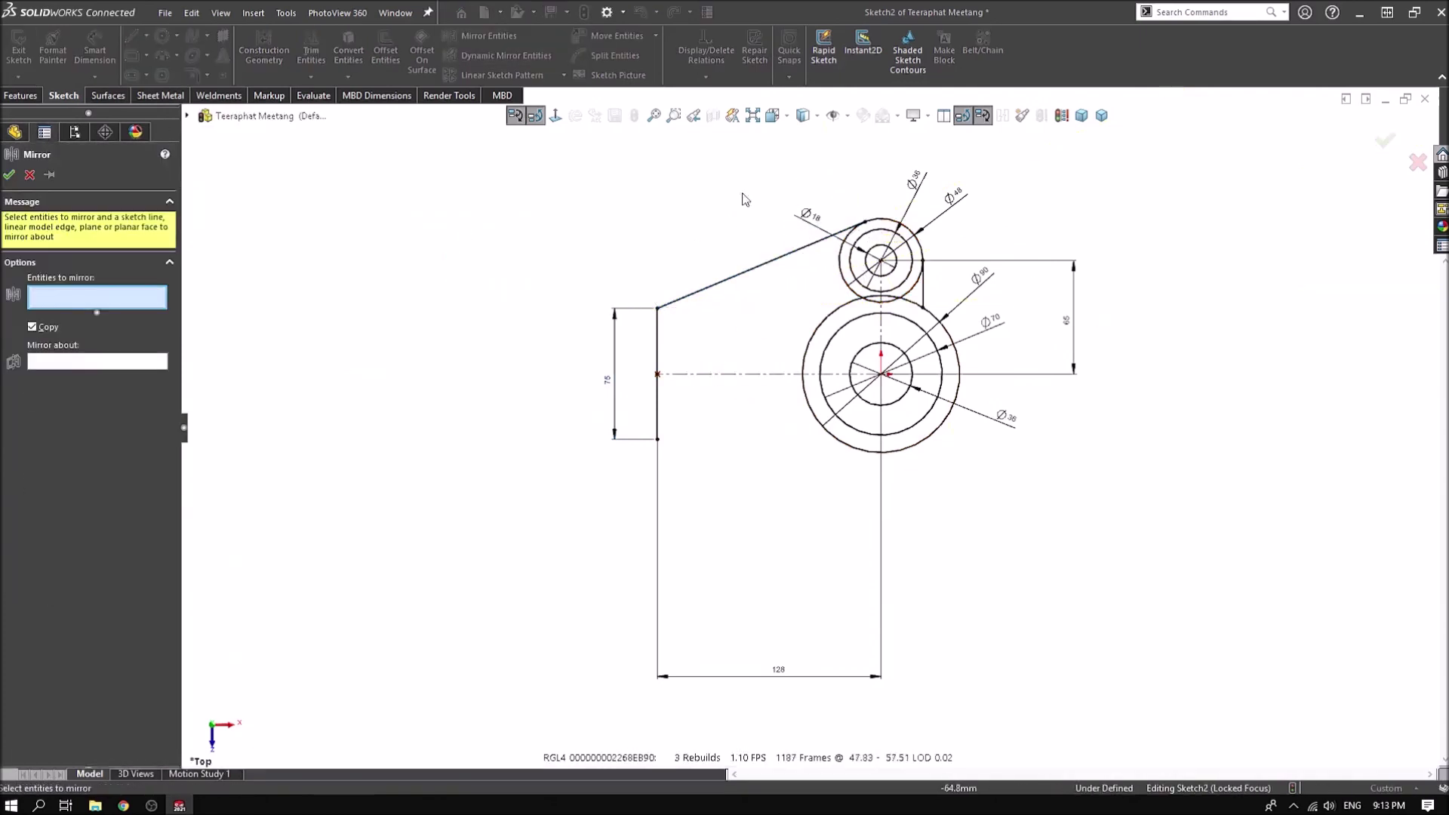
drag(1057, 172, 674, 291)
click(657, 339)
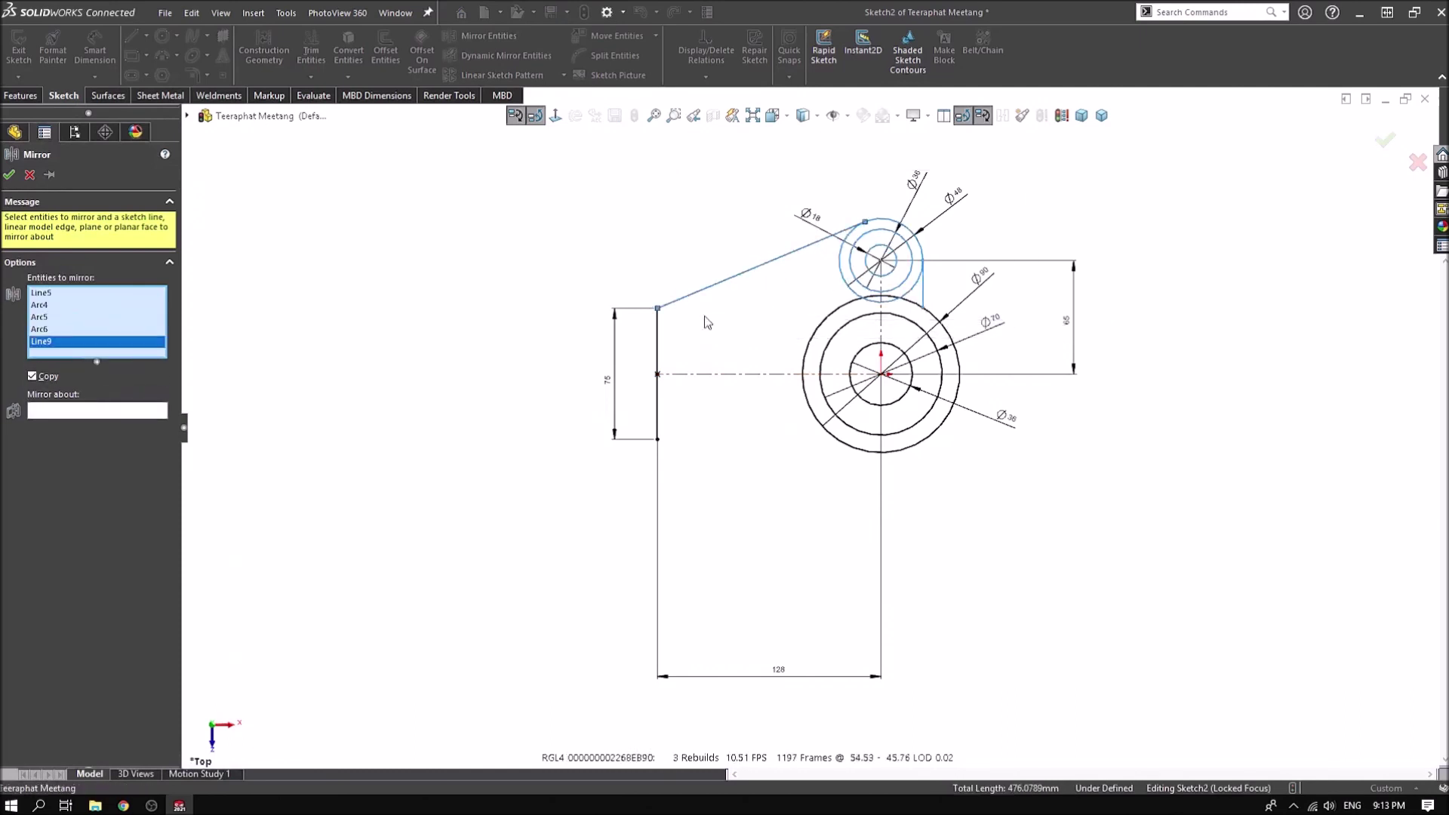
click(717, 374)
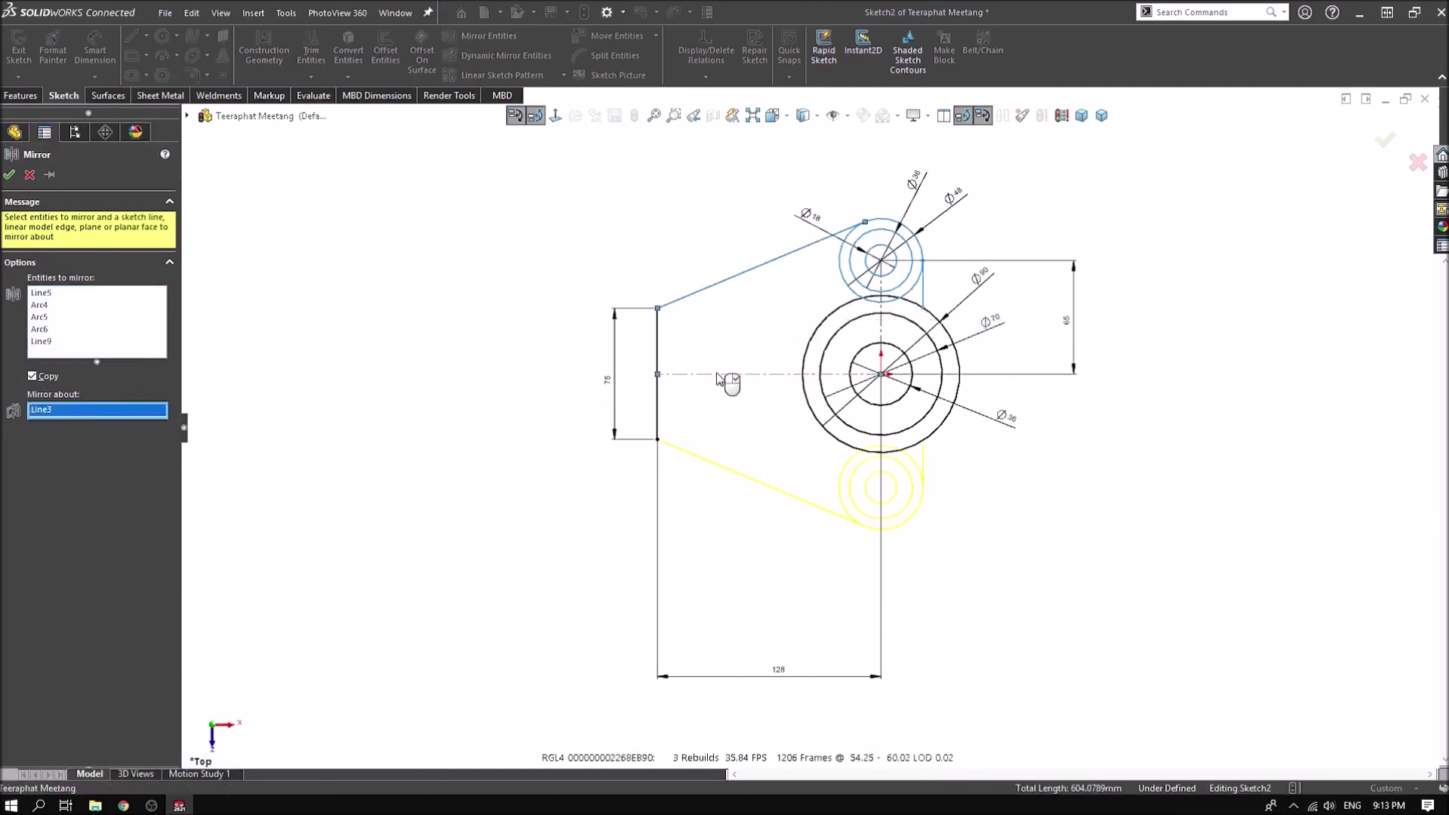
right_click(717, 375)
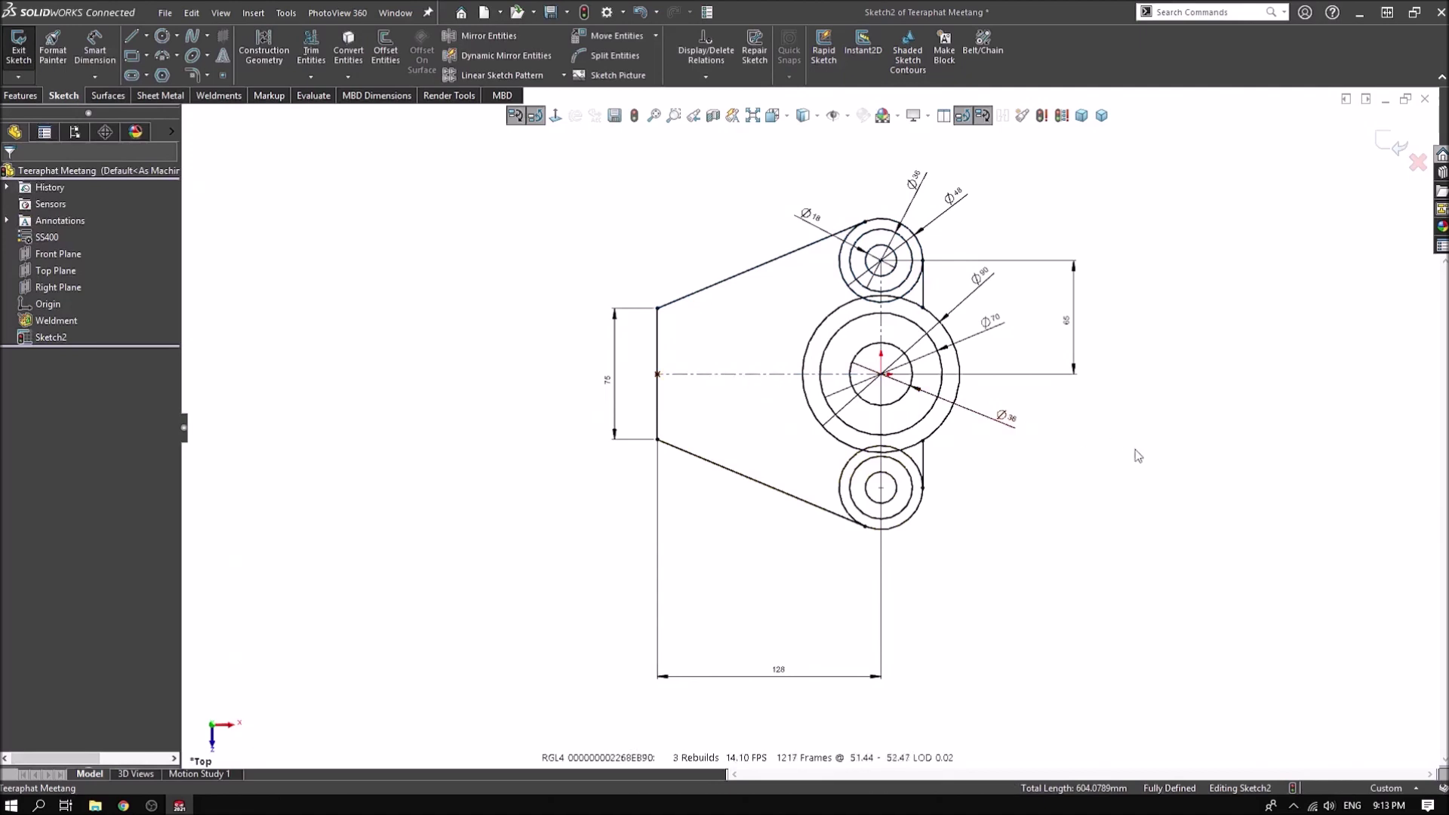
Switch to the Features tools and start an Extruded Boss/Base from the sketch
scroll(704, 411, down, 2)
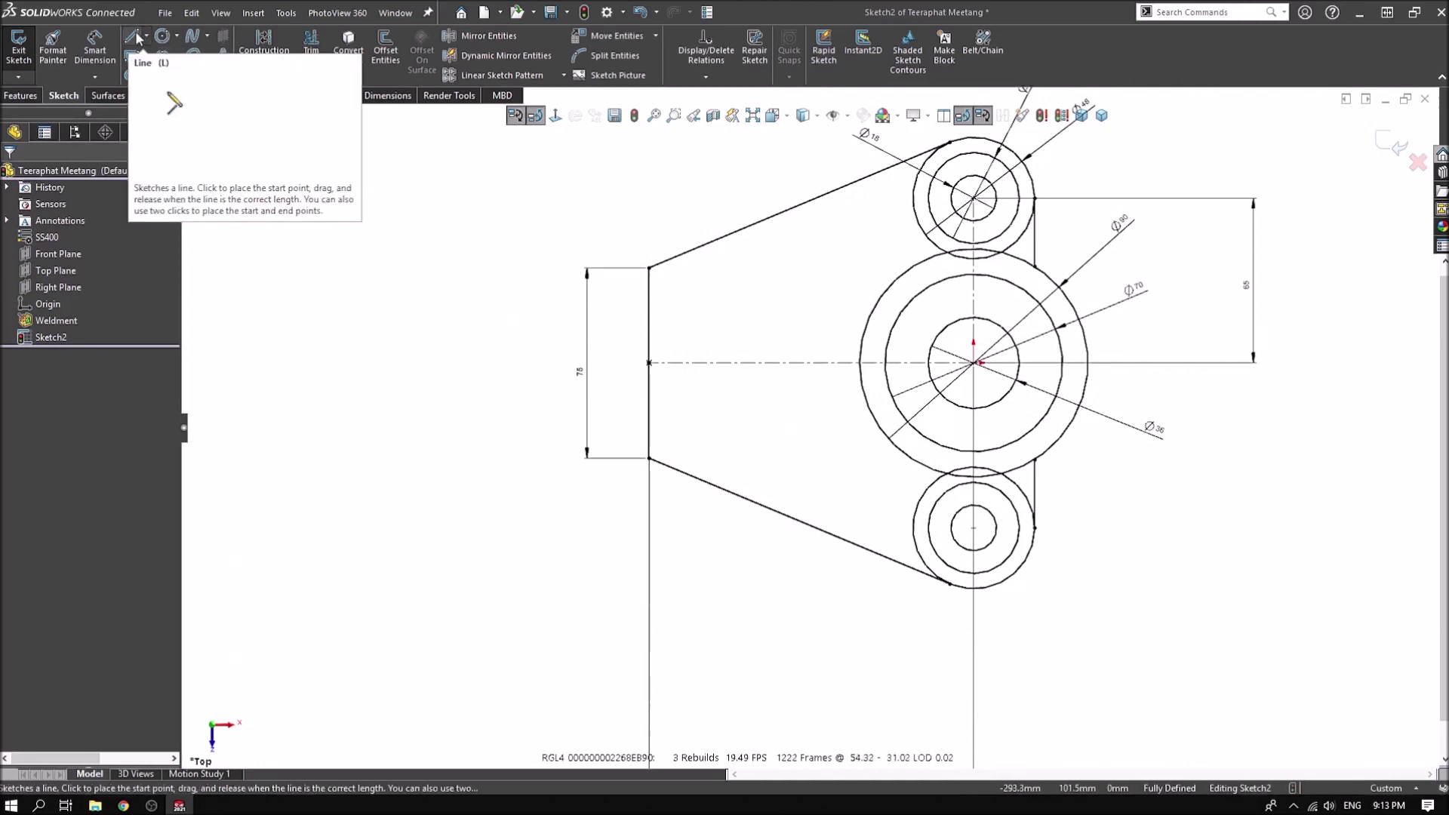
click(506, 55)
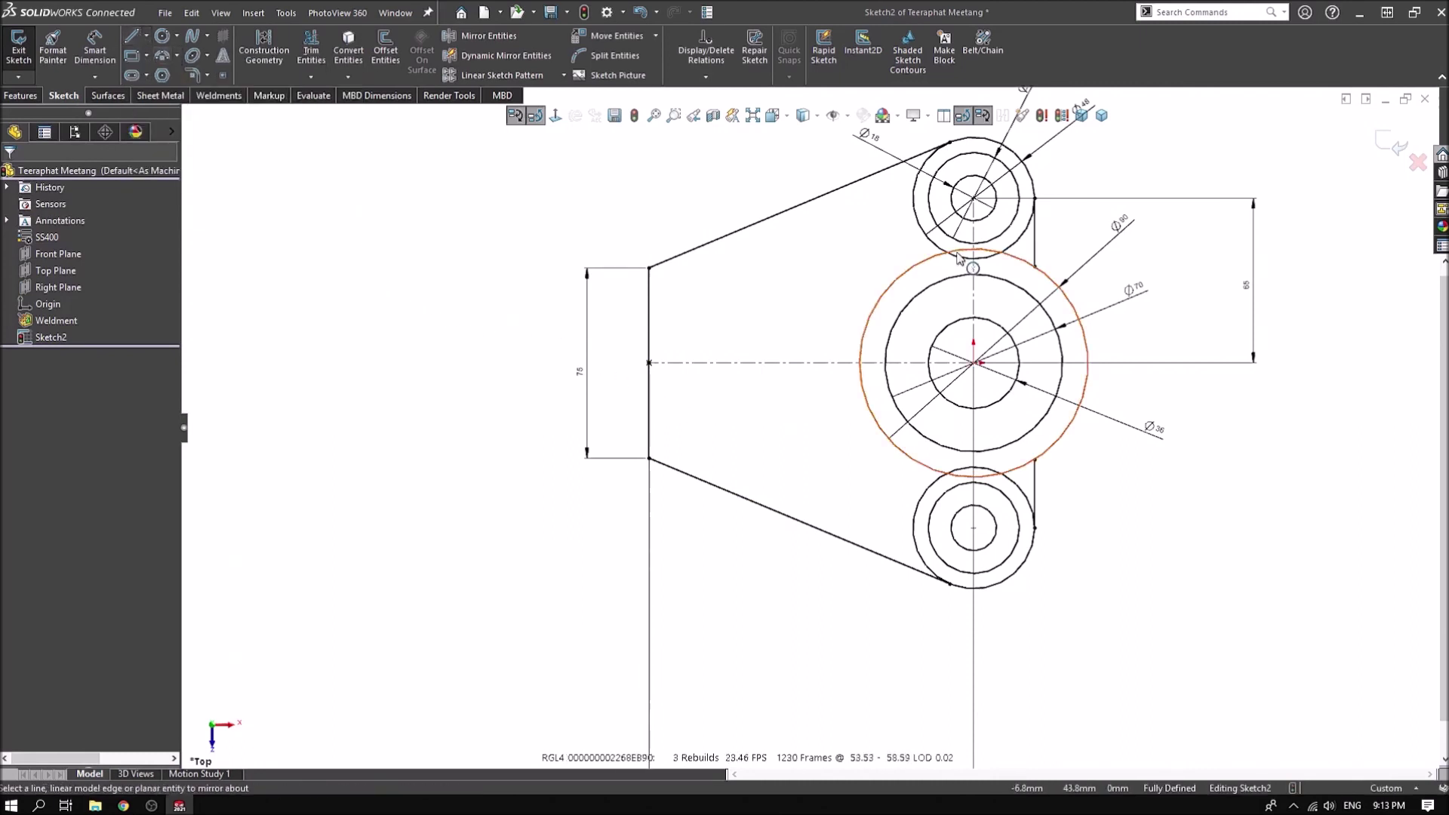
scroll(808, 424, up, 2)
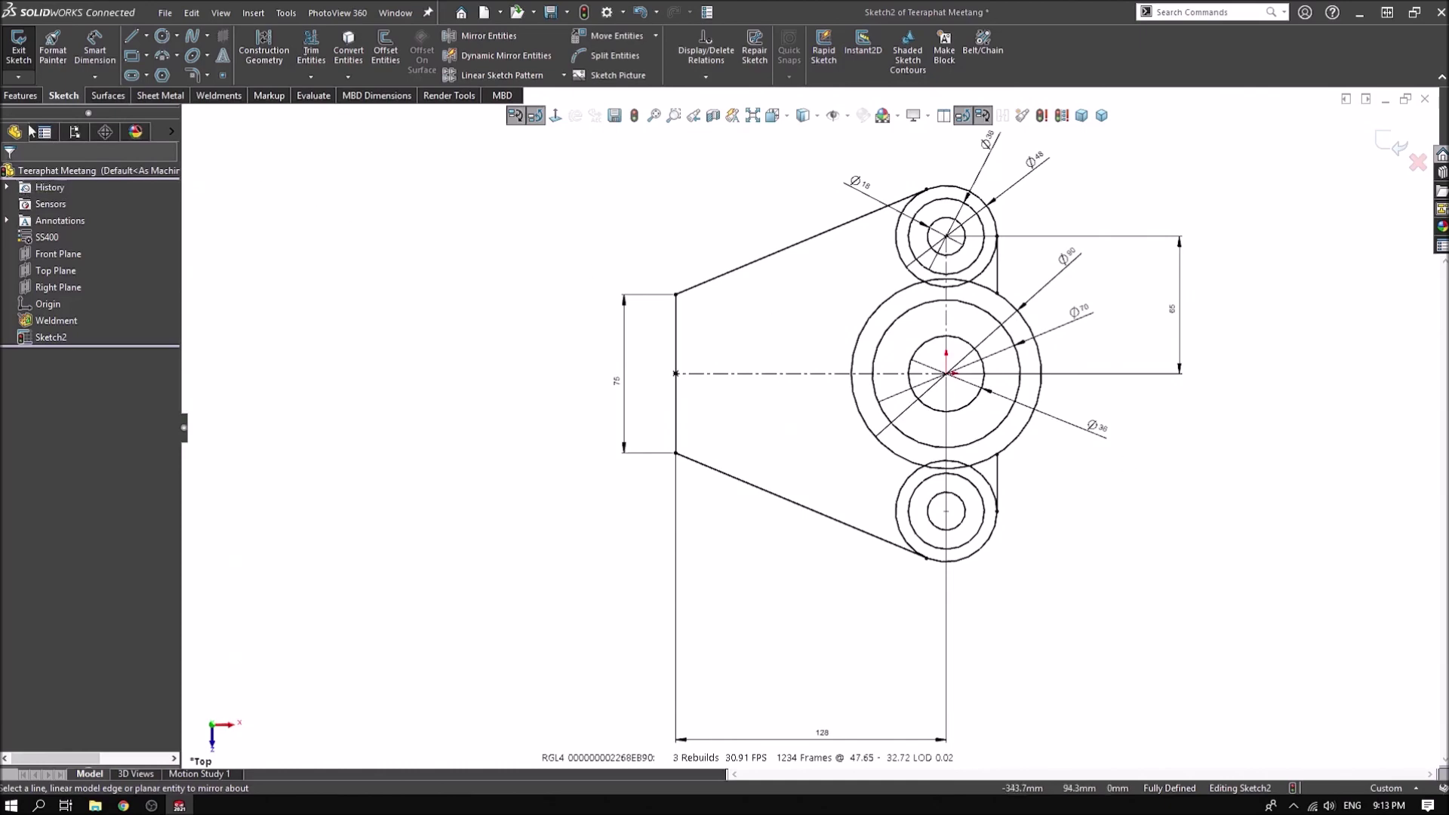
click(20, 95)
click(25, 49)
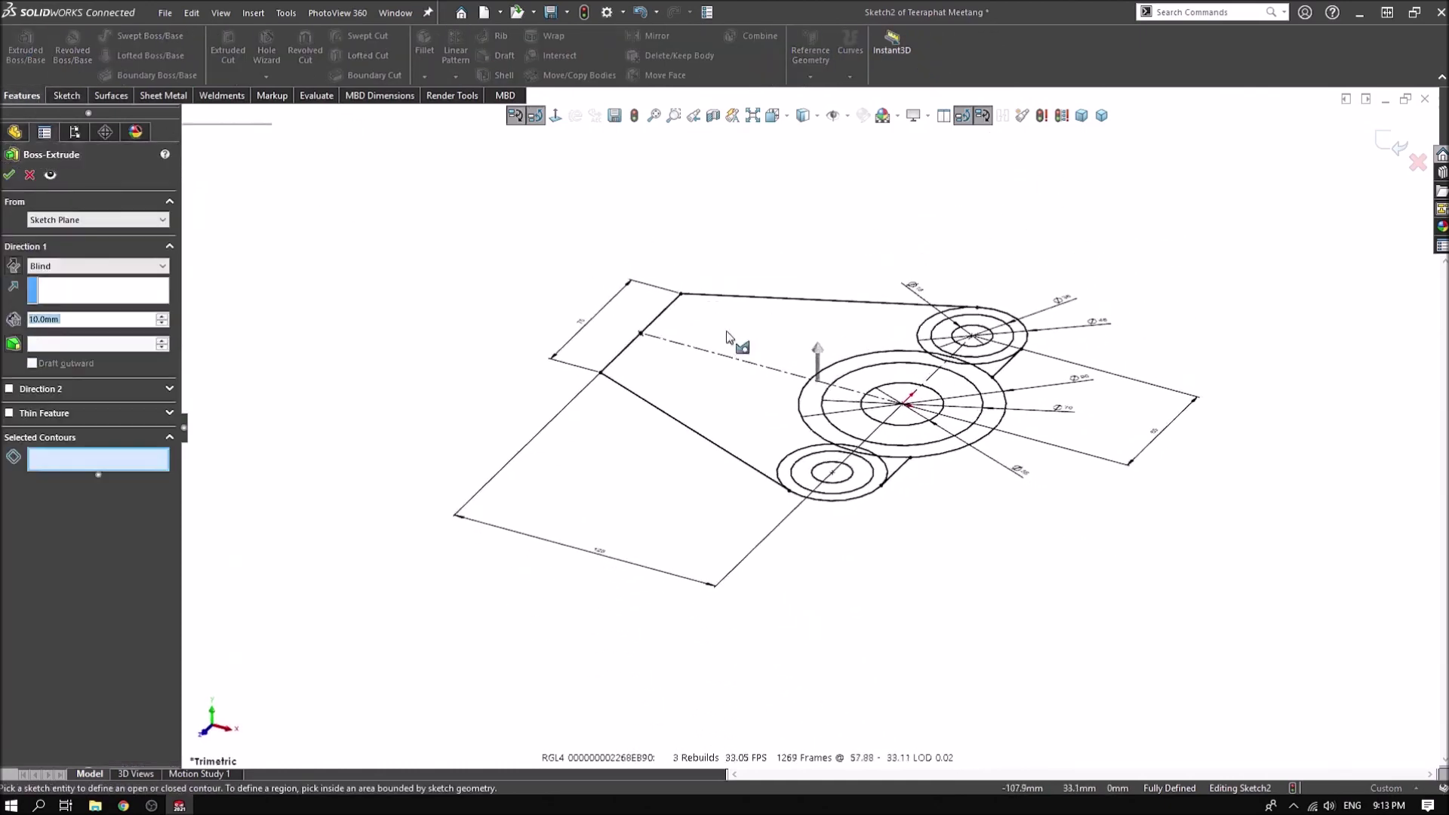
Select the plate region, central boss ring and lower boss ring regions as extrusion contours
click(678, 384)
scroll(921, 421, down, 5)
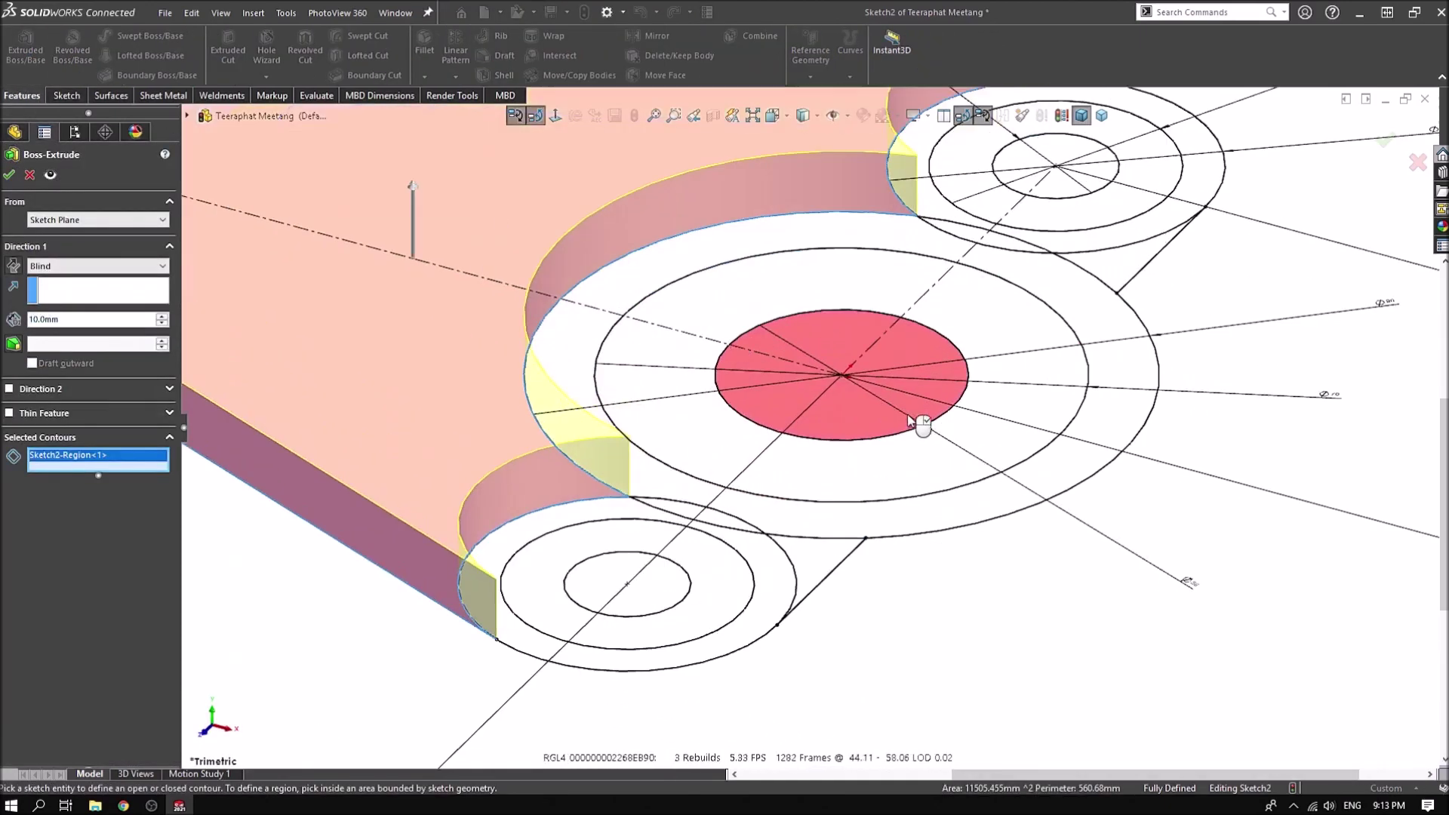
click(689, 338)
click(582, 545)
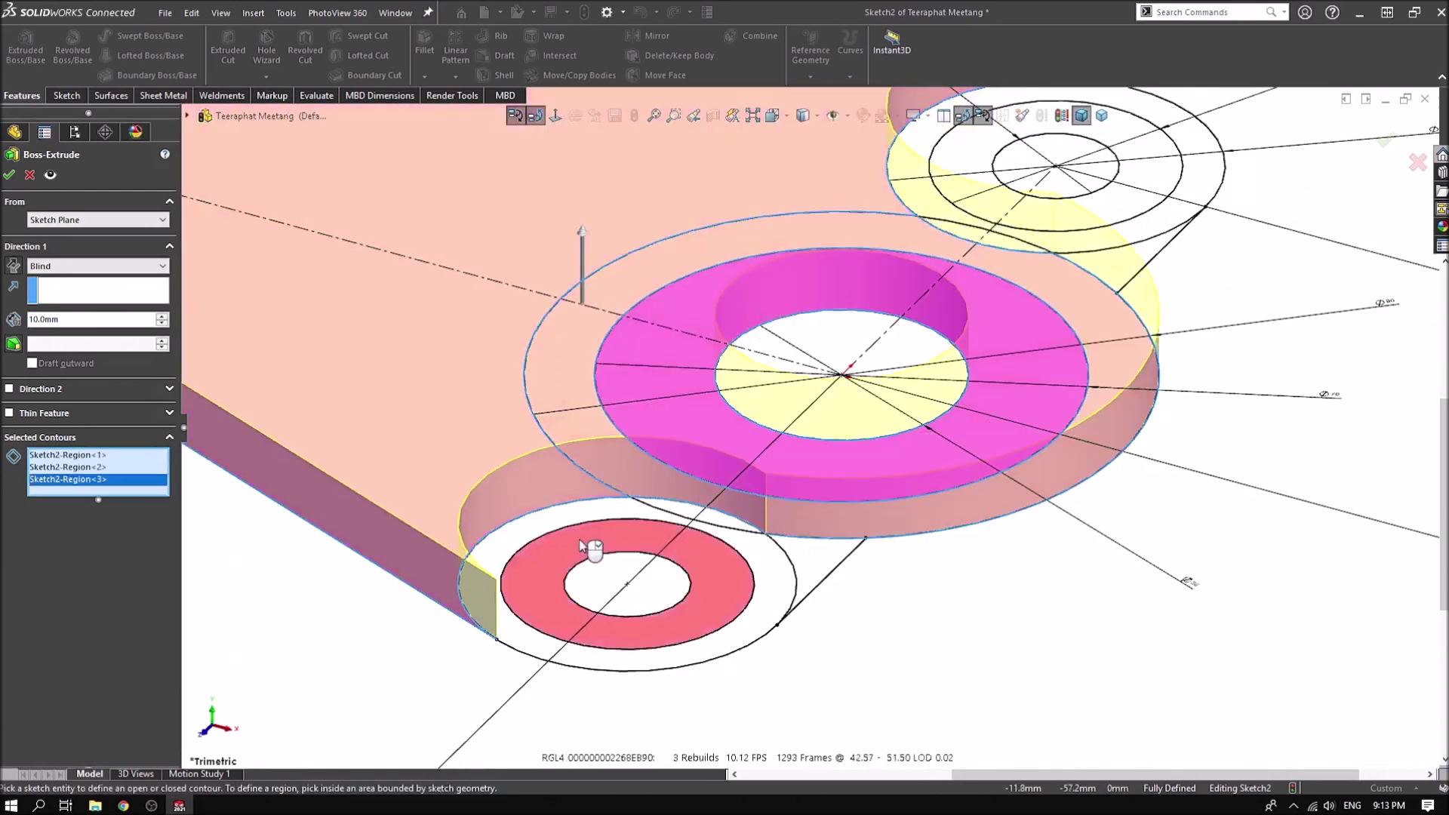
click(577, 544)
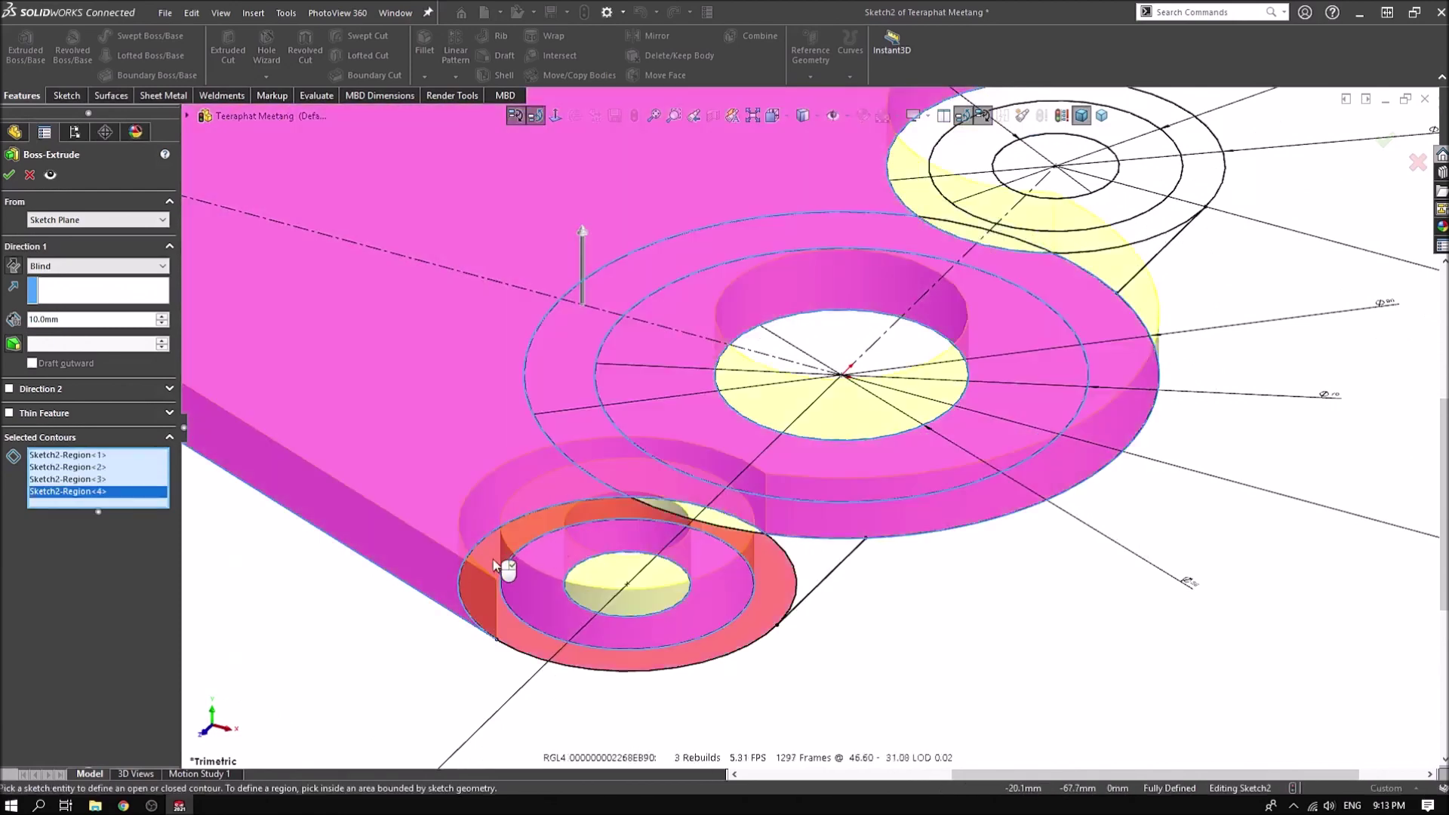
click(501, 575)
Add the upper boss rings and remaining plate regions, then extrude them 15 mm
scroll(501, 575, up, 3)
click(970, 300)
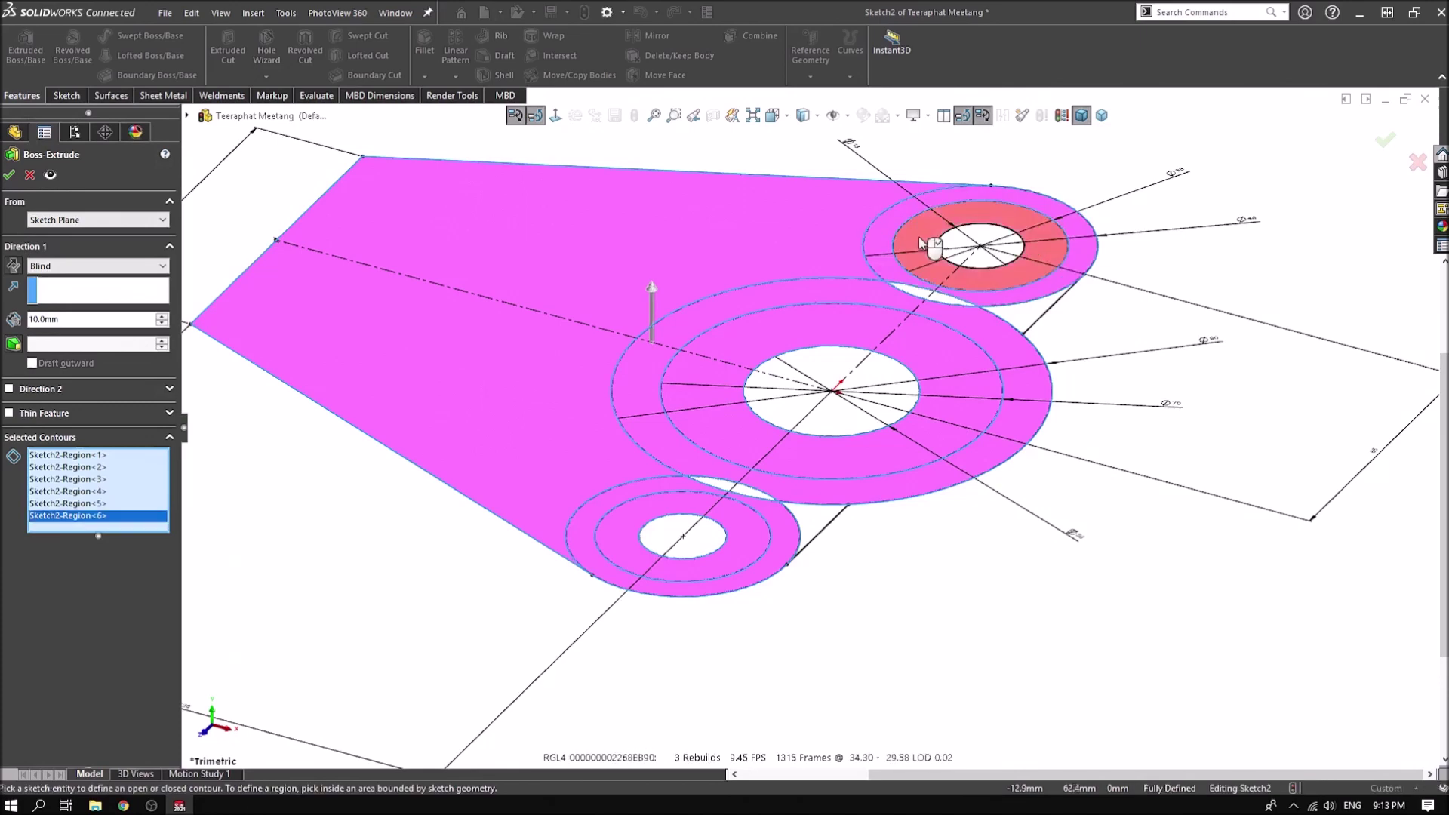
scroll(915, 330, down, 3)
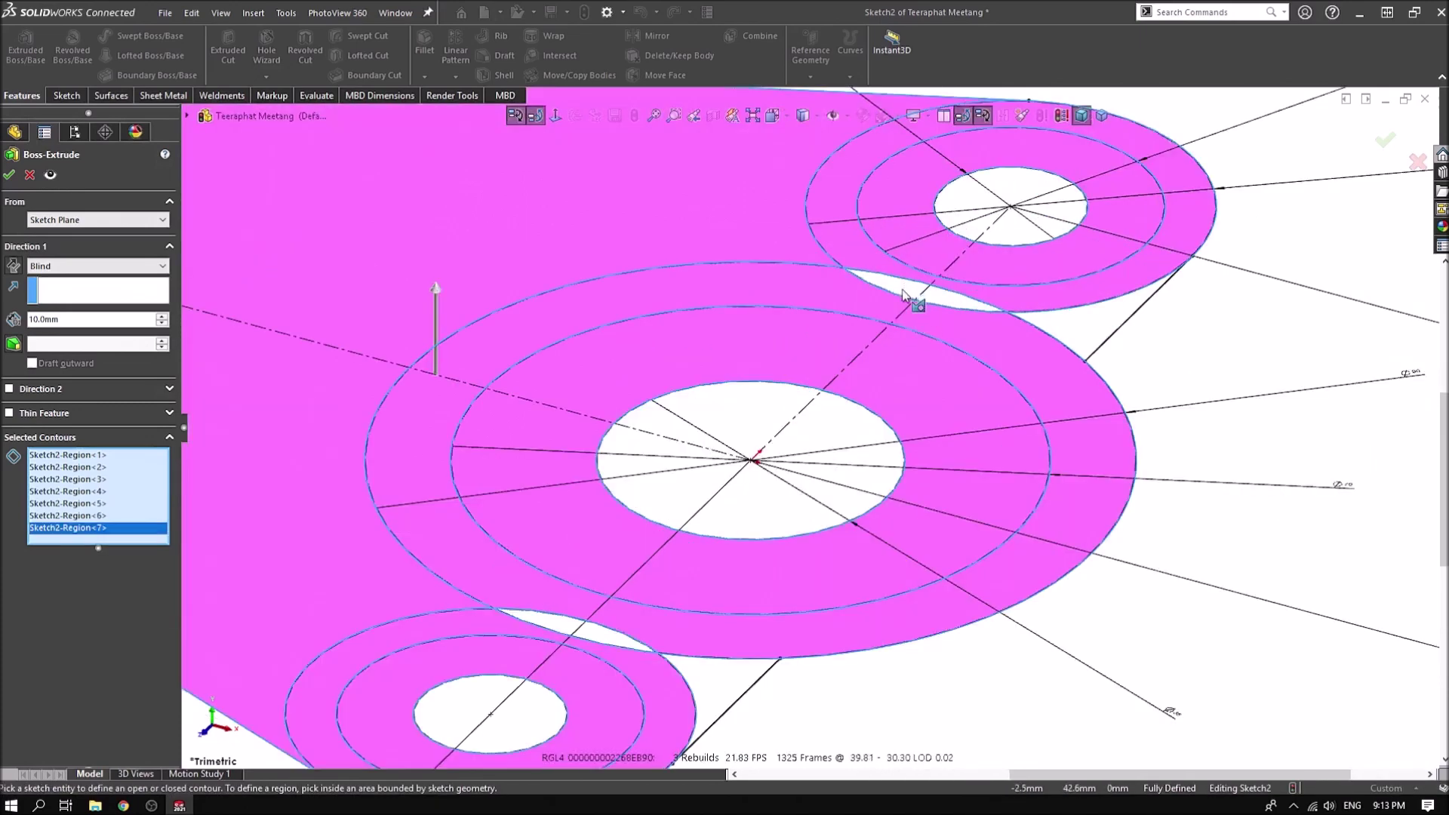
click(906, 295)
click(573, 626)
scroll(569, 626, up, 3)
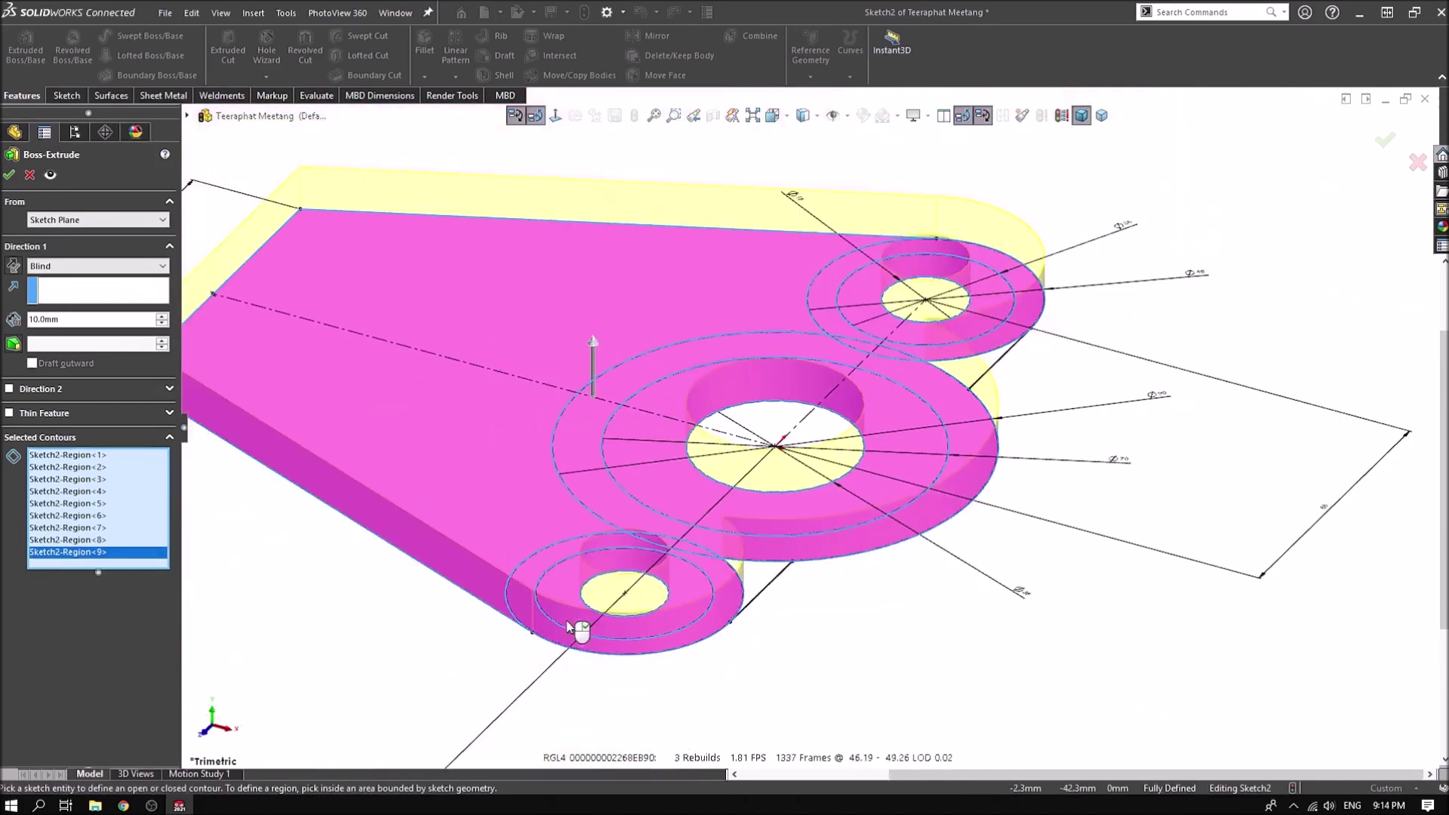
click(753, 577)
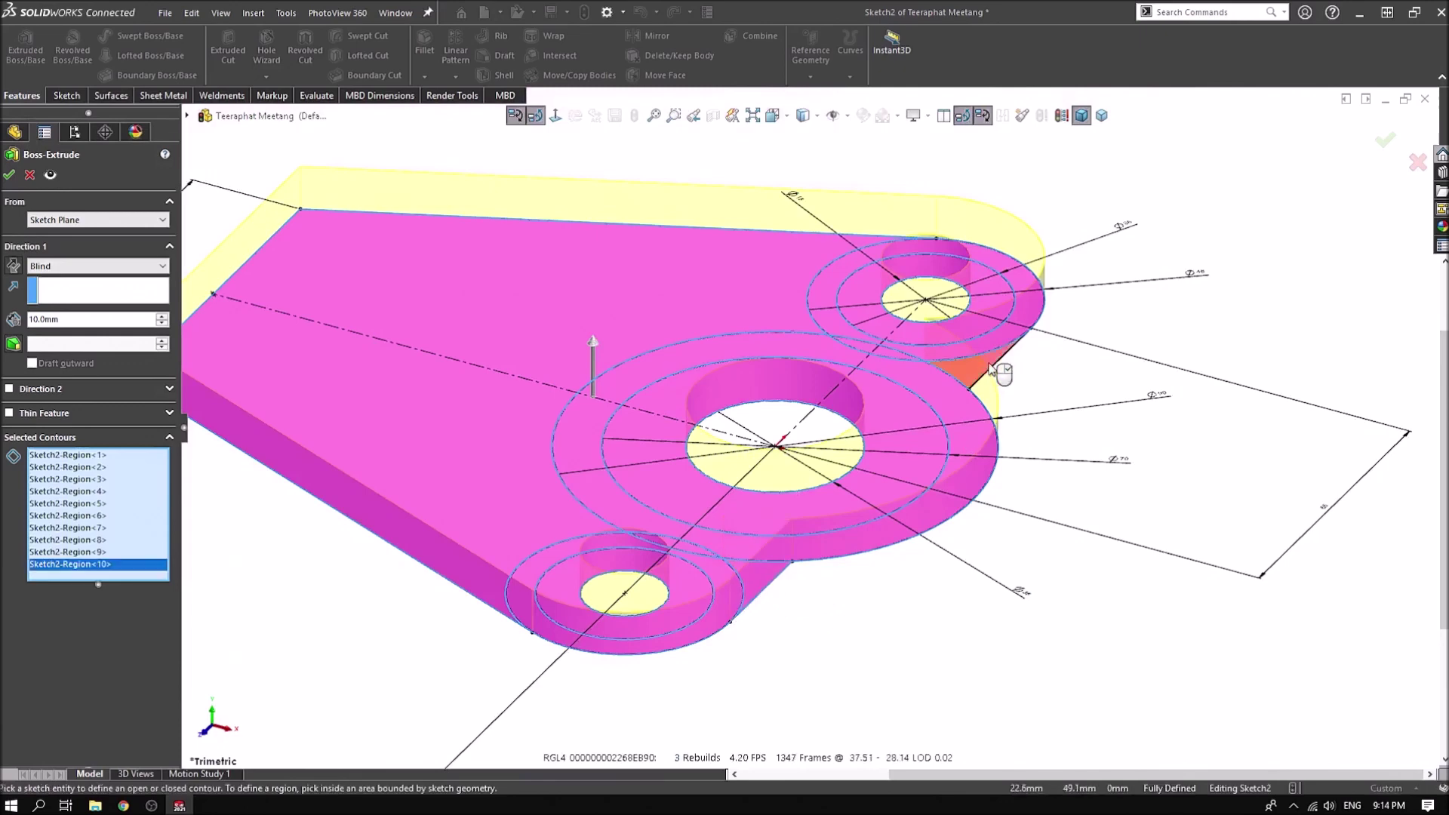
click(991, 367)
scroll(1000, 626, up, 3)
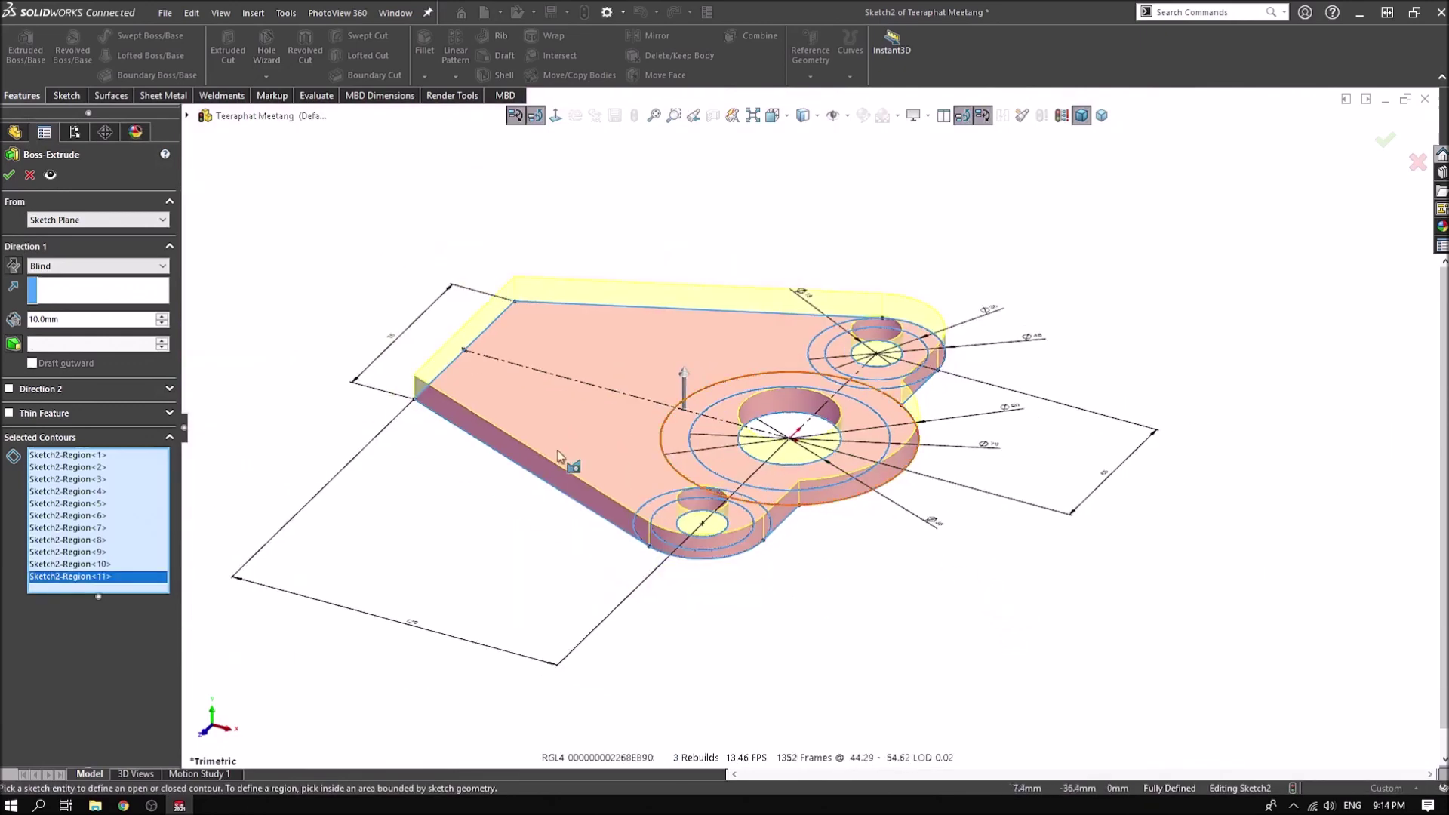
text(15)
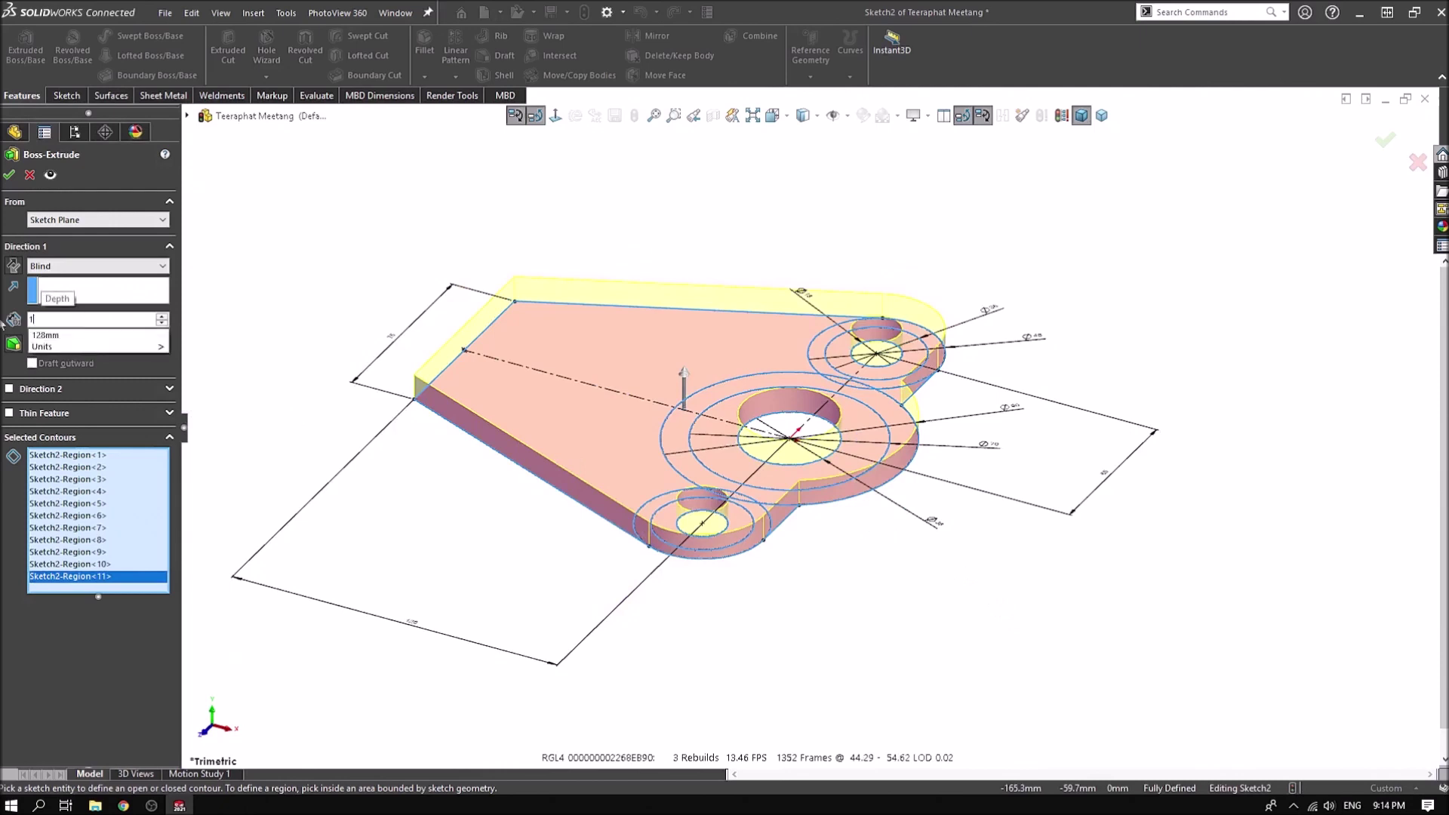
key(Return)
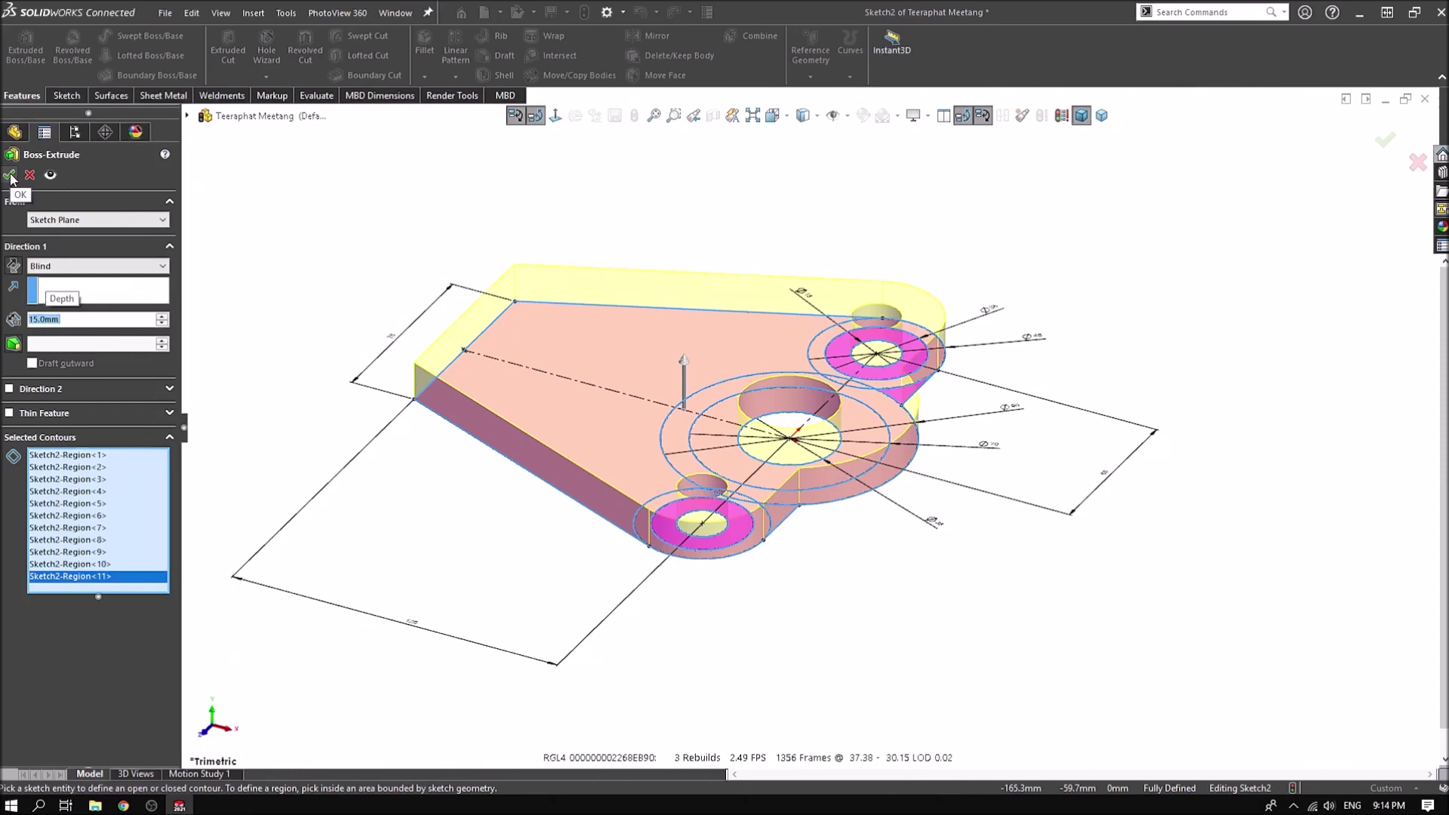
click(11, 176)
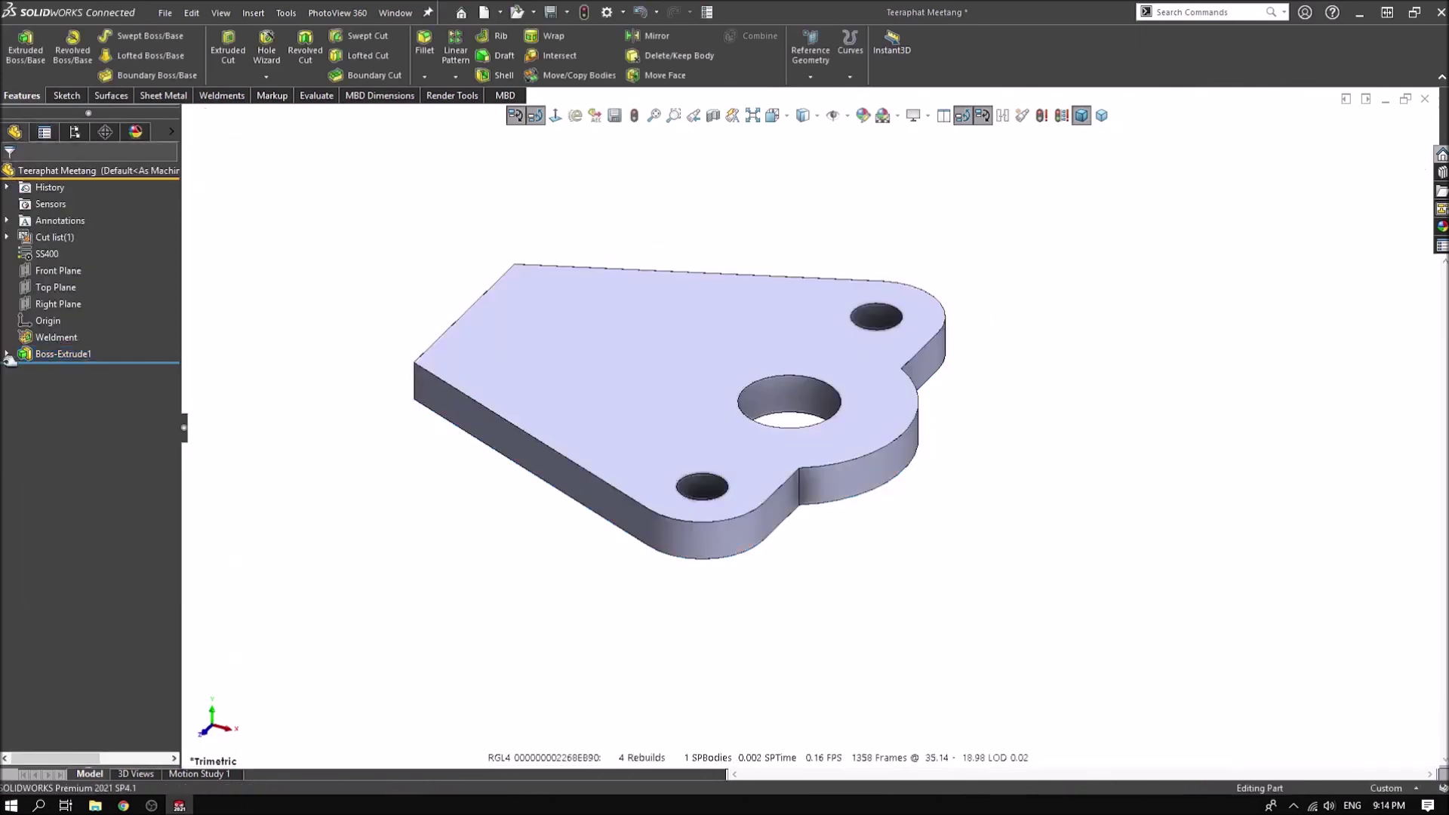
Show the base plate sketch and abandon an empty sketch started on the plate's top face
click(59, 373)
click(106, 316)
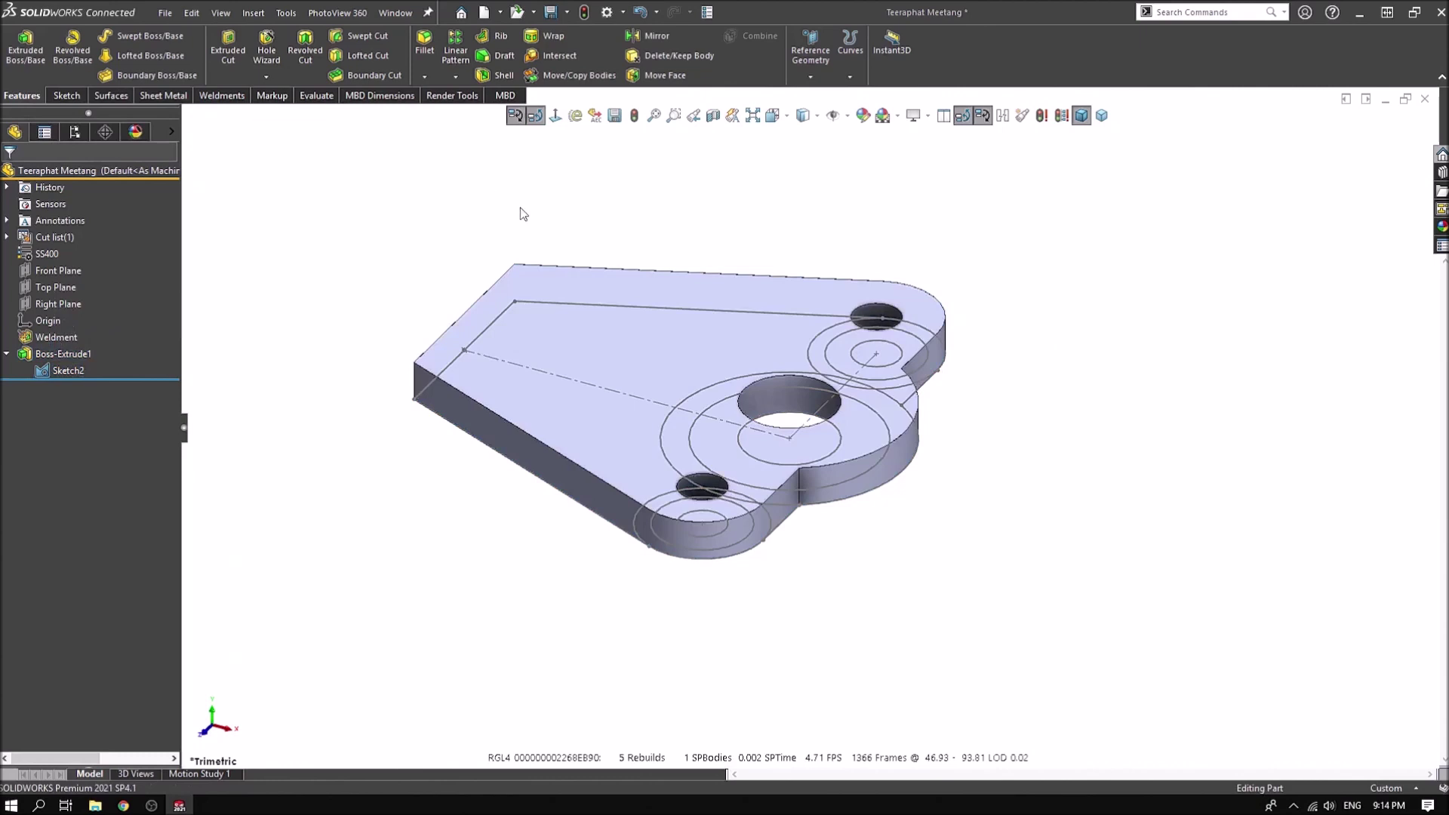
click(676, 349)
click(744, 336)
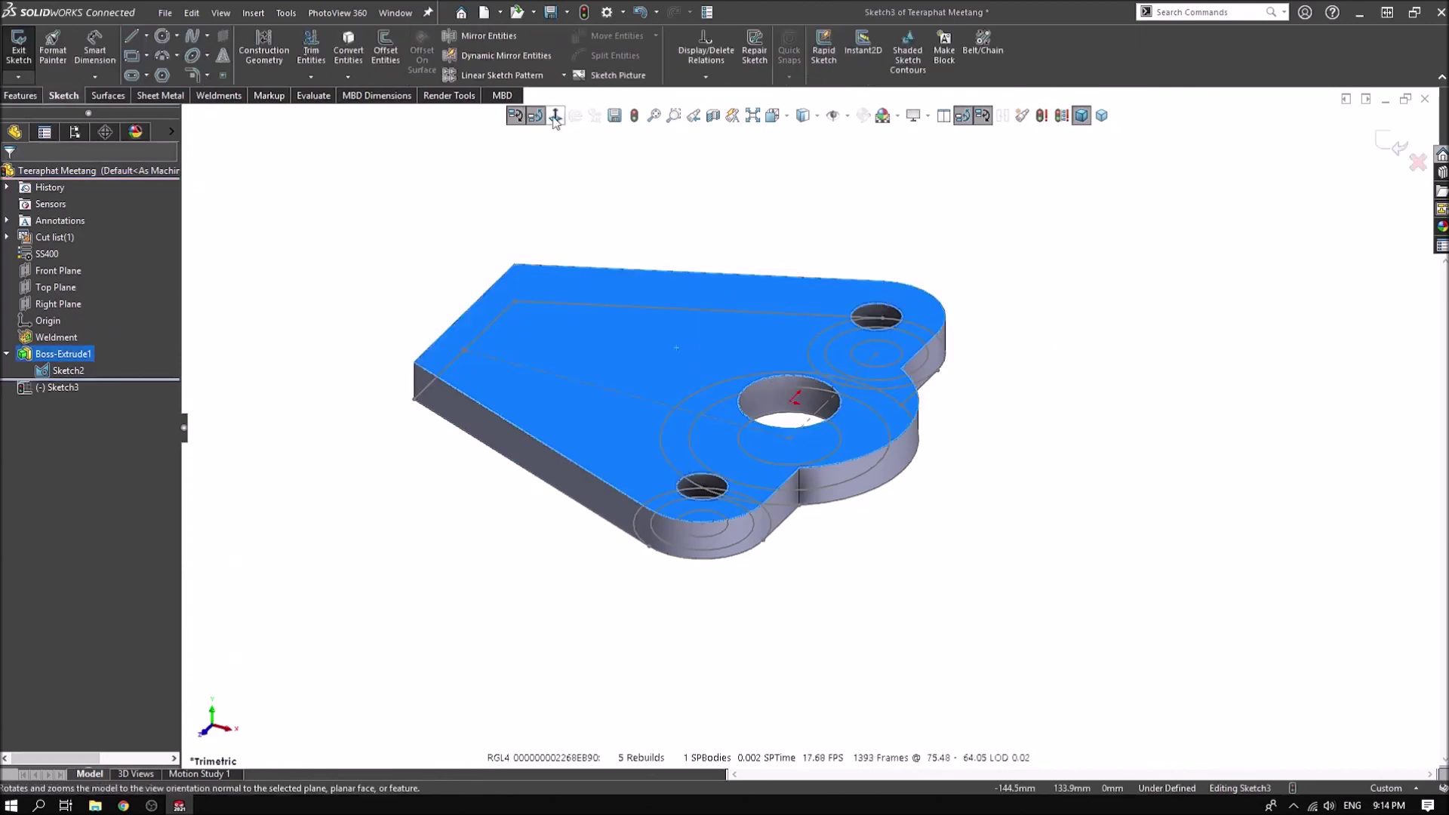
click(555, 117)
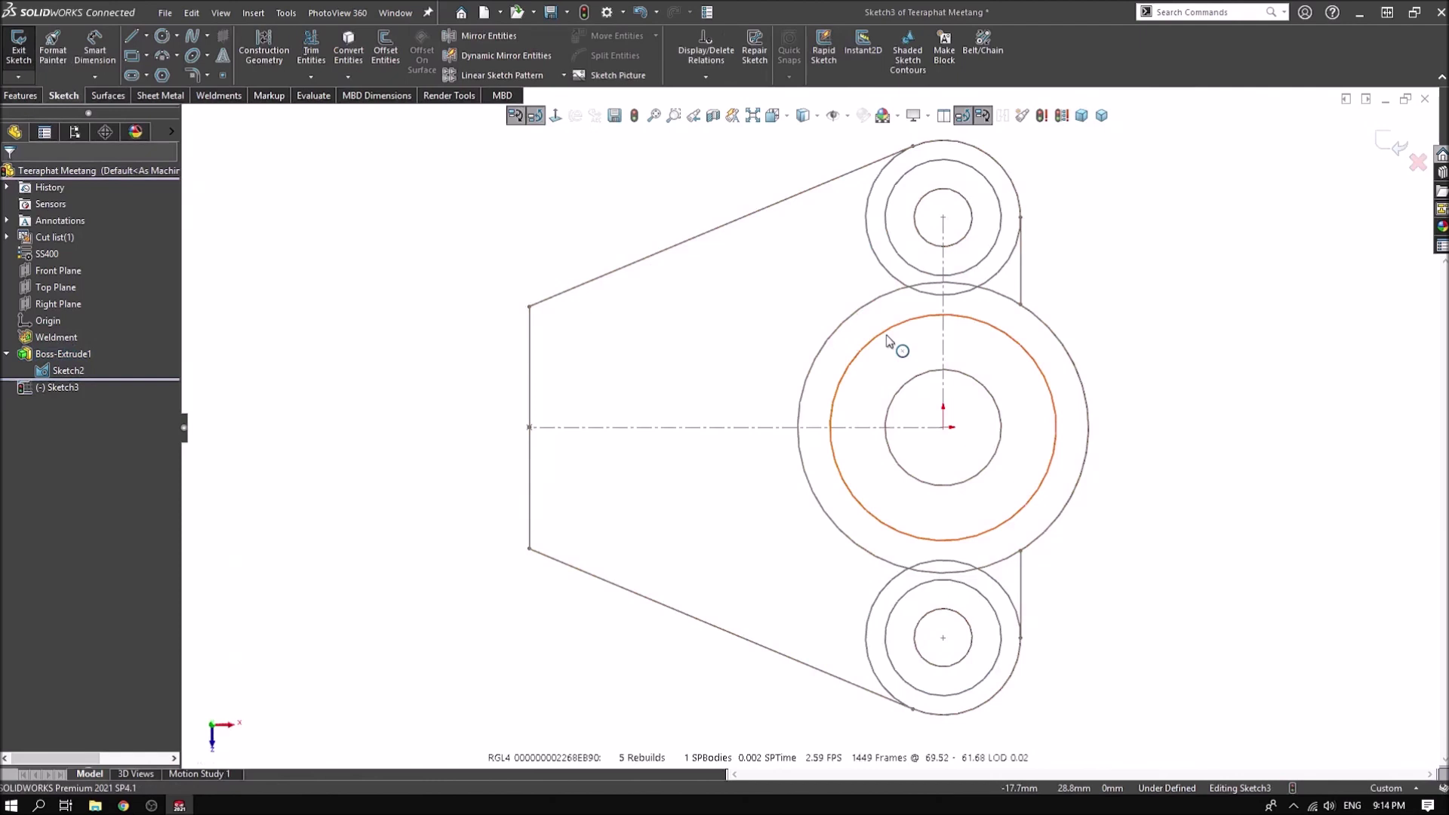
click(888, 341)
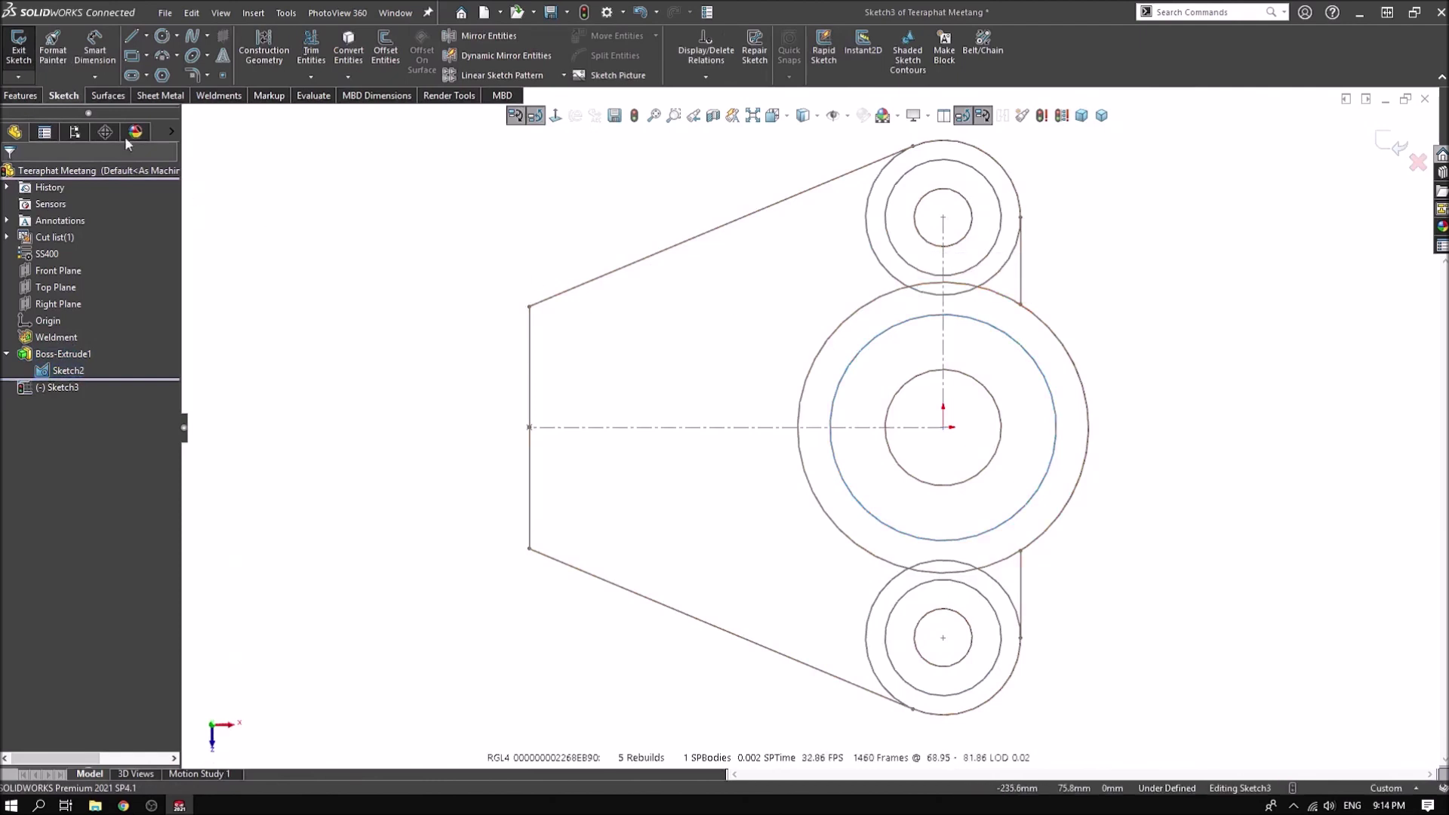
click(1417, 162)
Extrude the ring around the large hole 119 mm from the base plate sketch
click(50, 371)
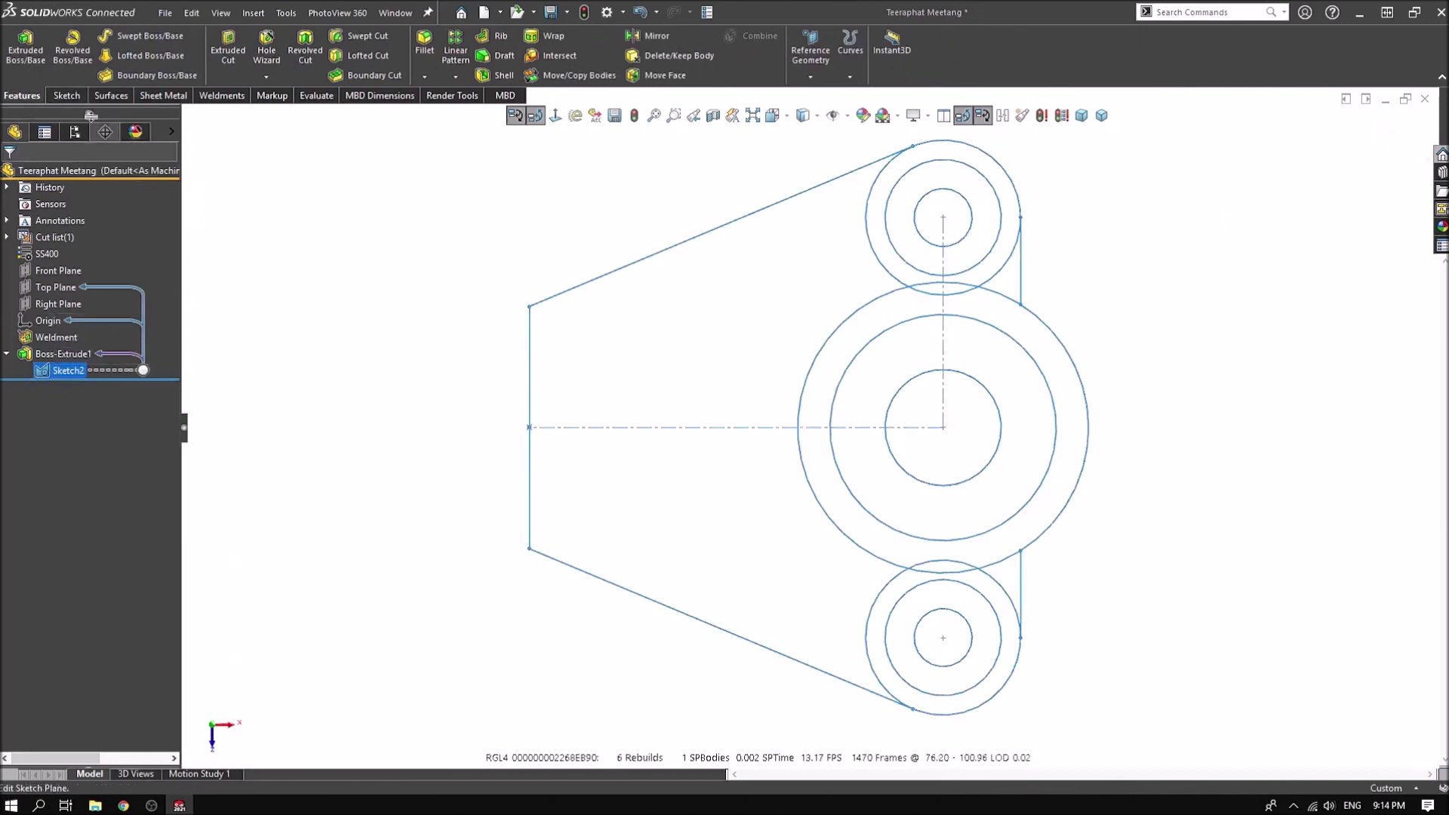
click(25, 47)
click(880, 387)
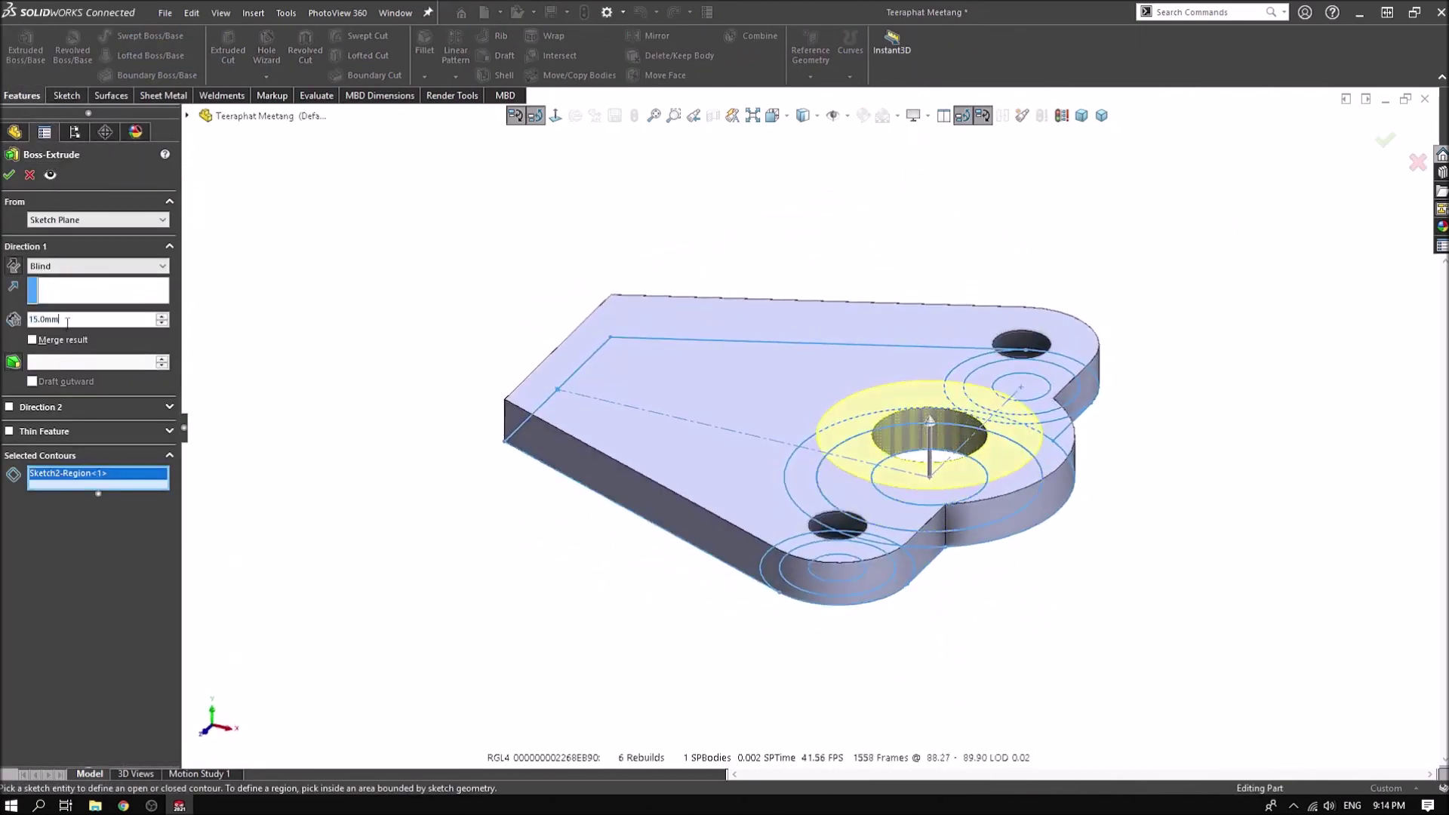
text(119)
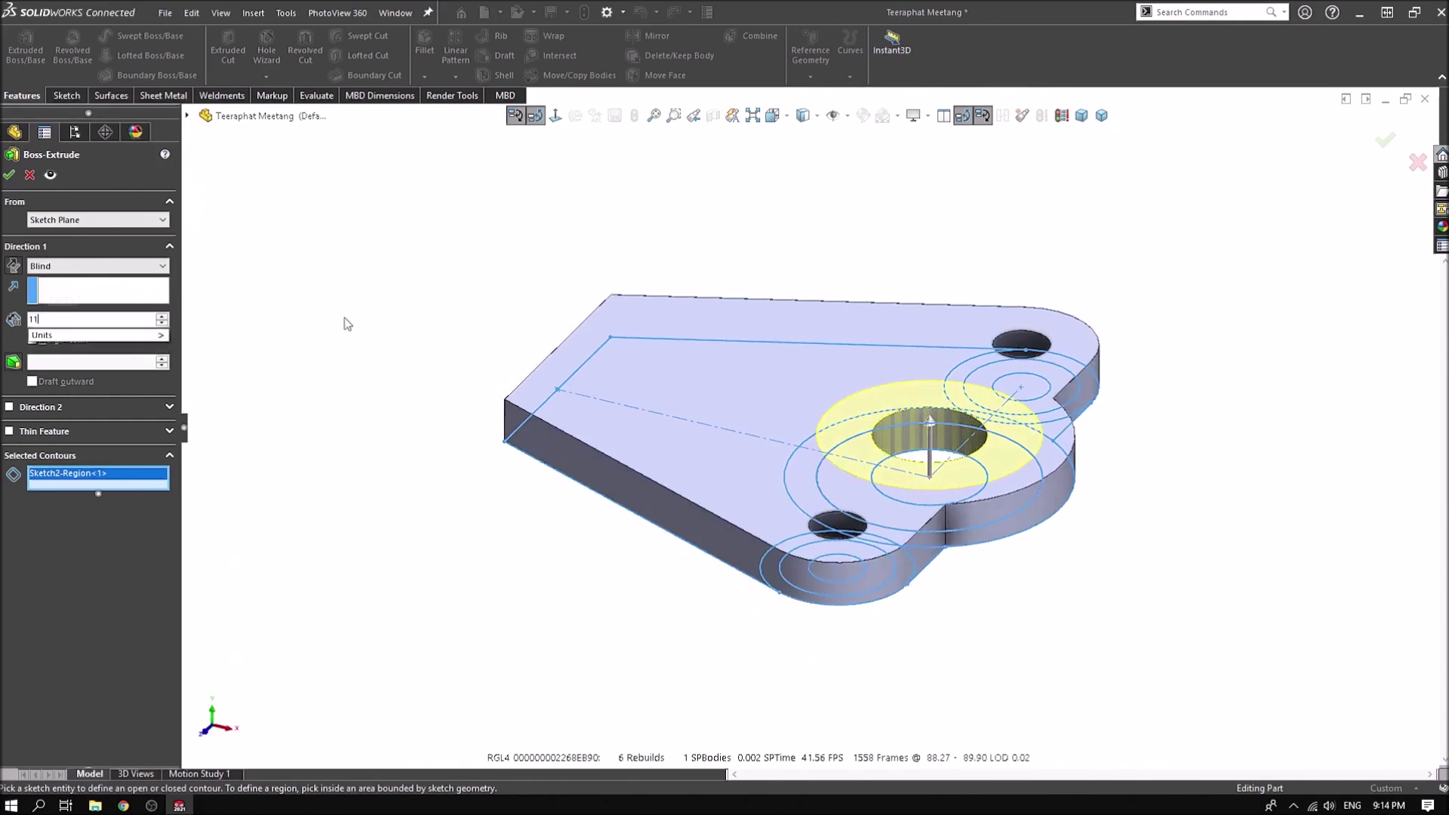
key(Return)
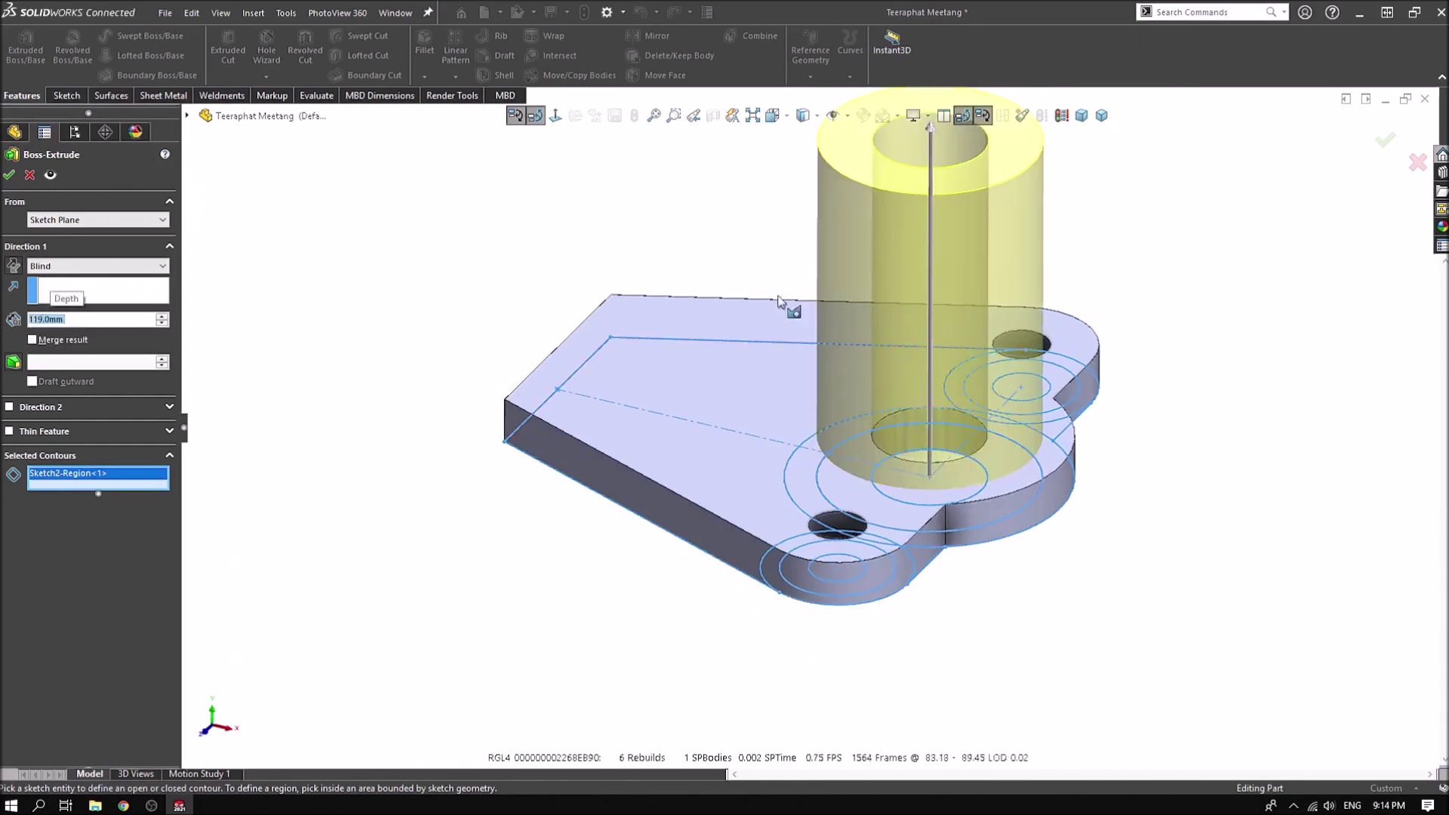
click(9, 175)
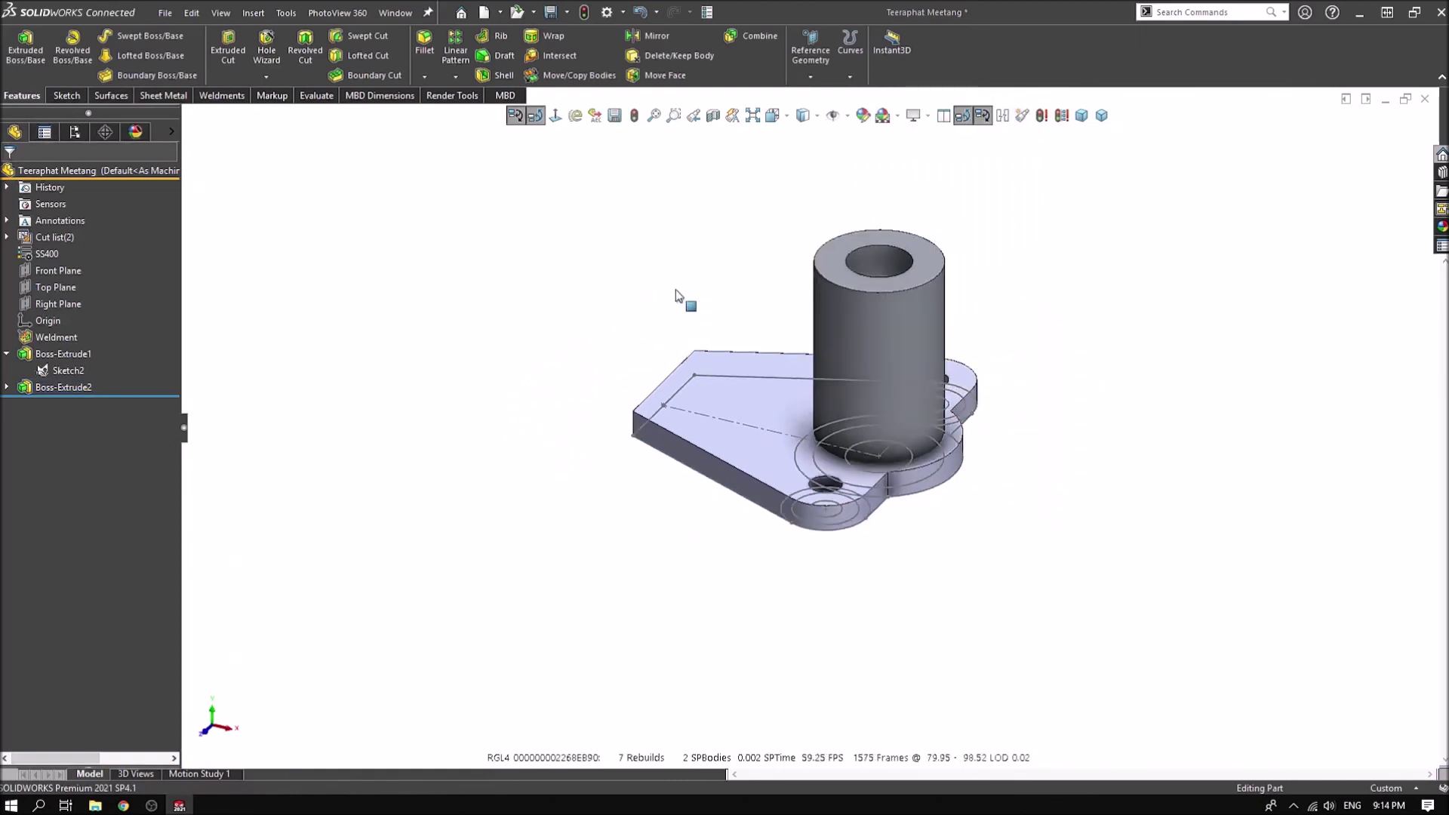
Start a sketch on the Front Plane and view it face-on
click(60, 271)
click(70, 244)
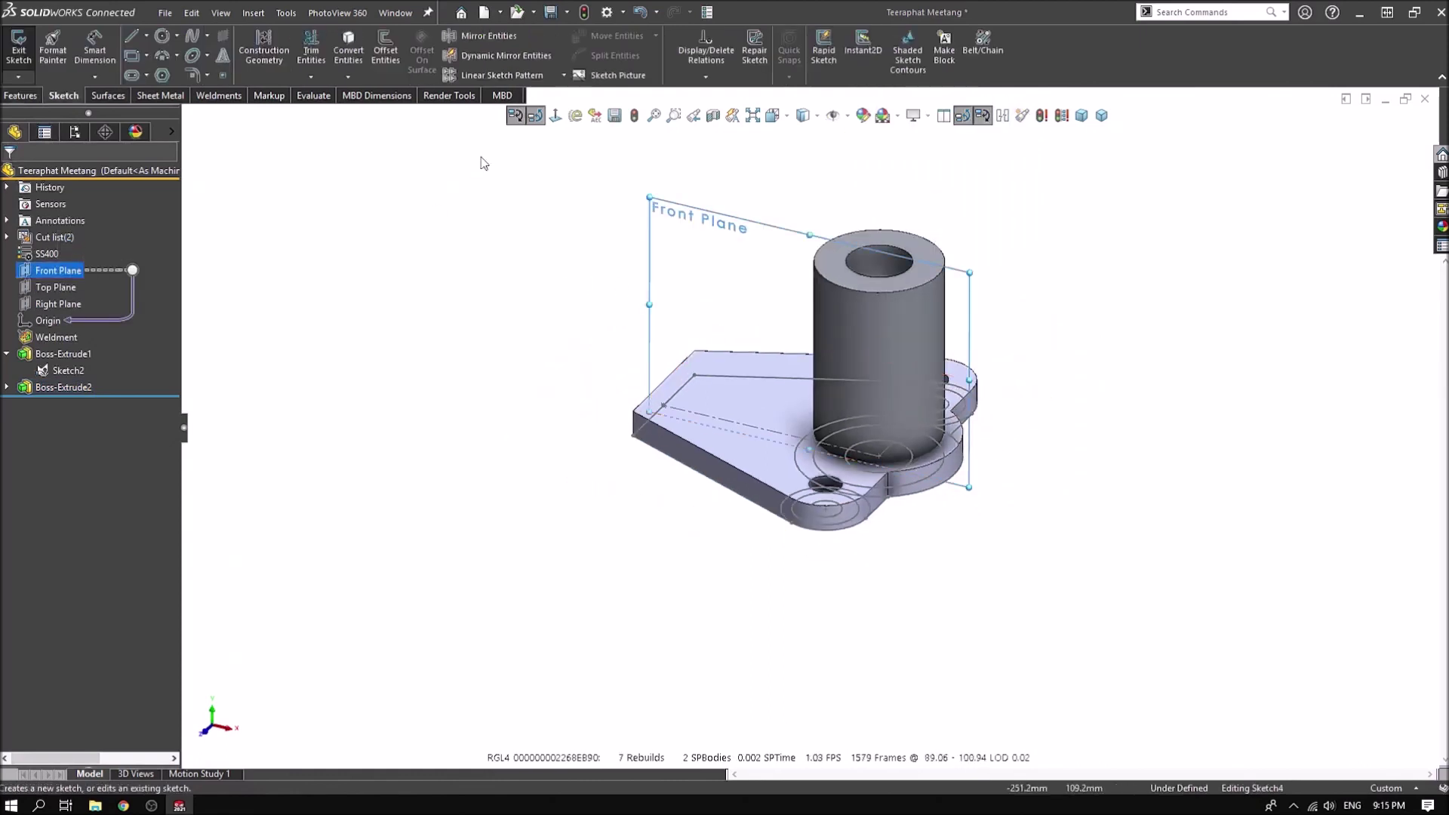
click(320, 342)
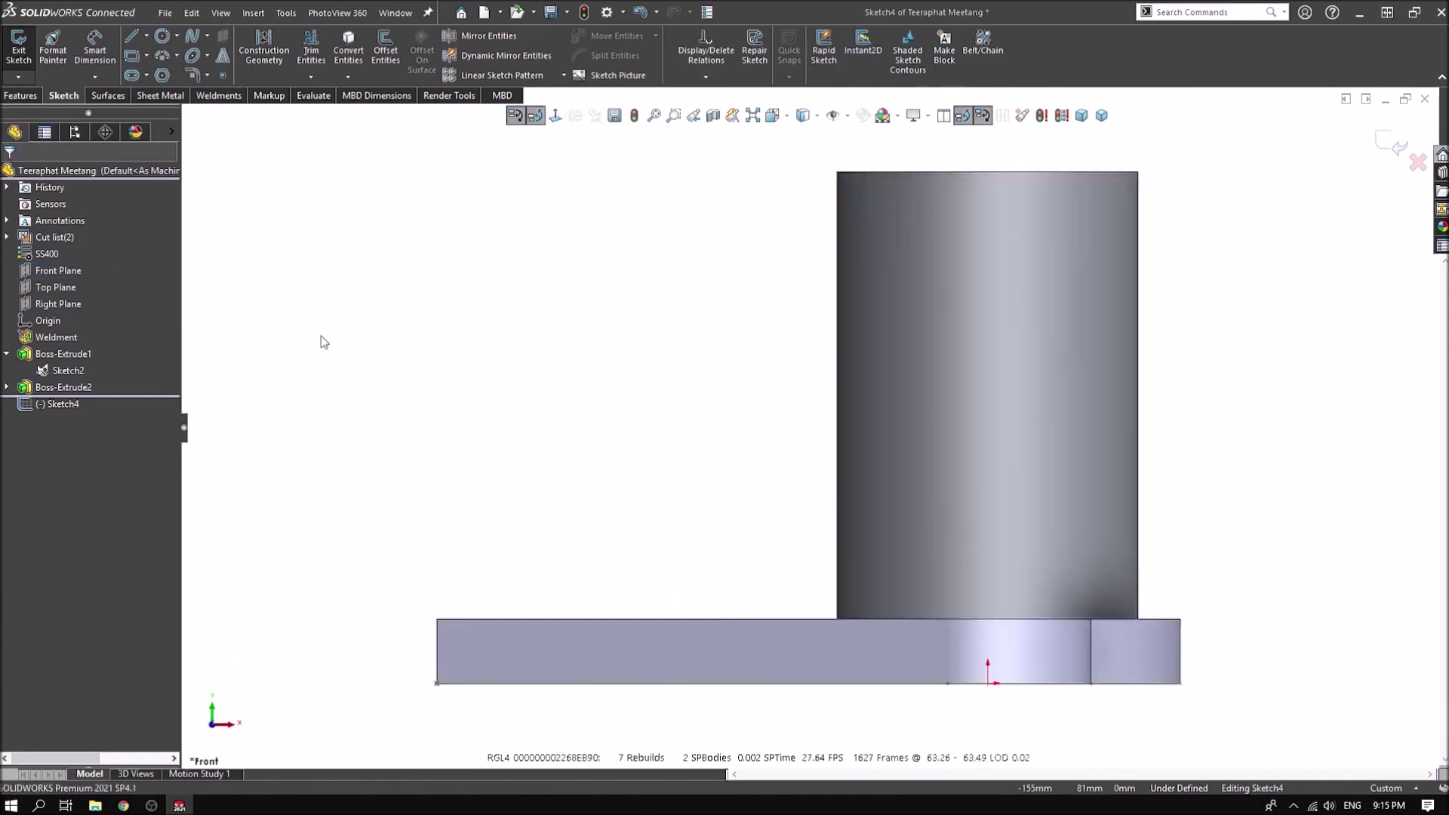
middle_drag(643, 511, 704, 543)
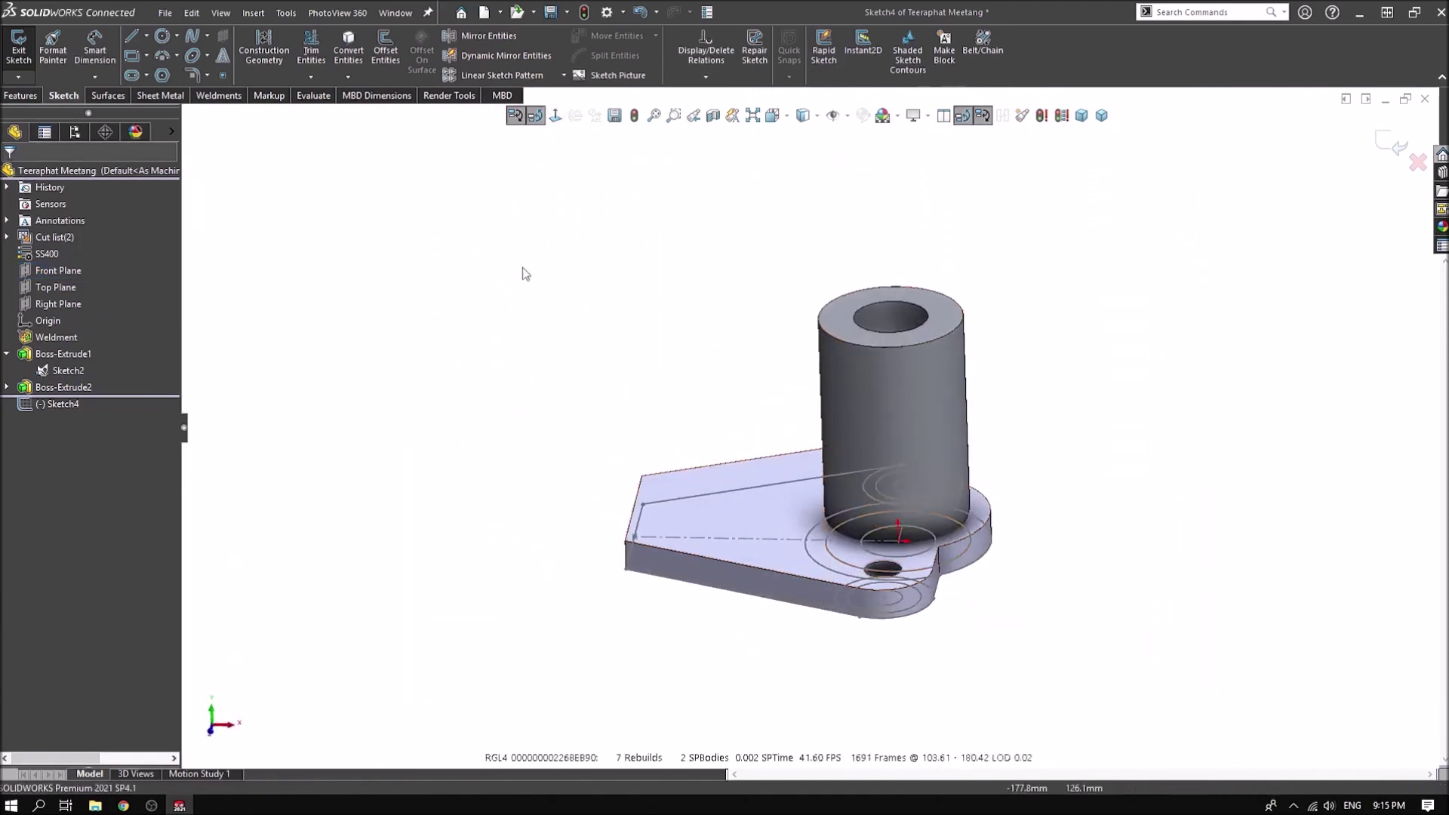
click(556, 116)
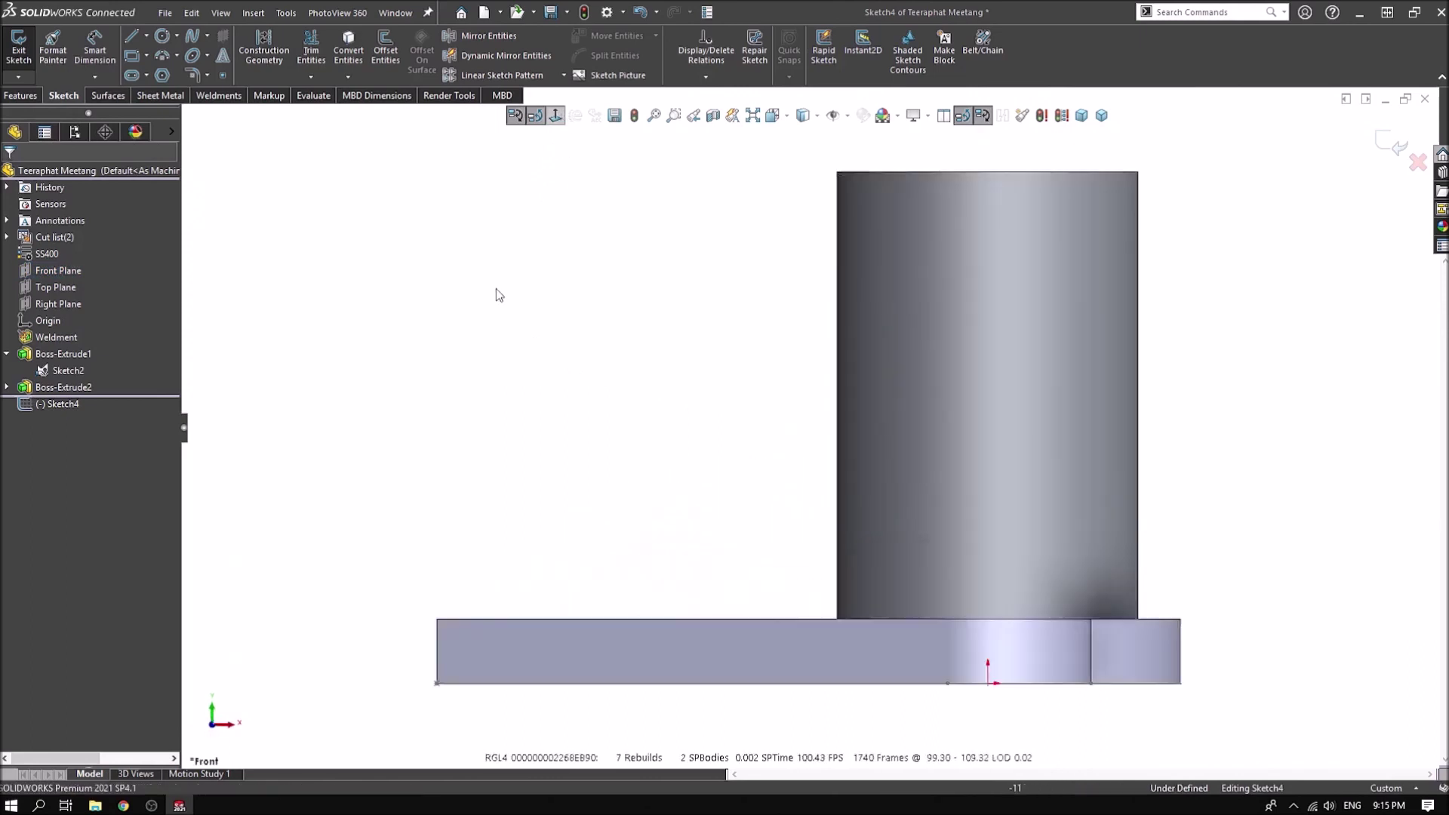
Draw a rectangle rising from the base plate's left end and begin a circle centred on its top edge
click(130, 53)
click(436, 620)
click(629, 349)
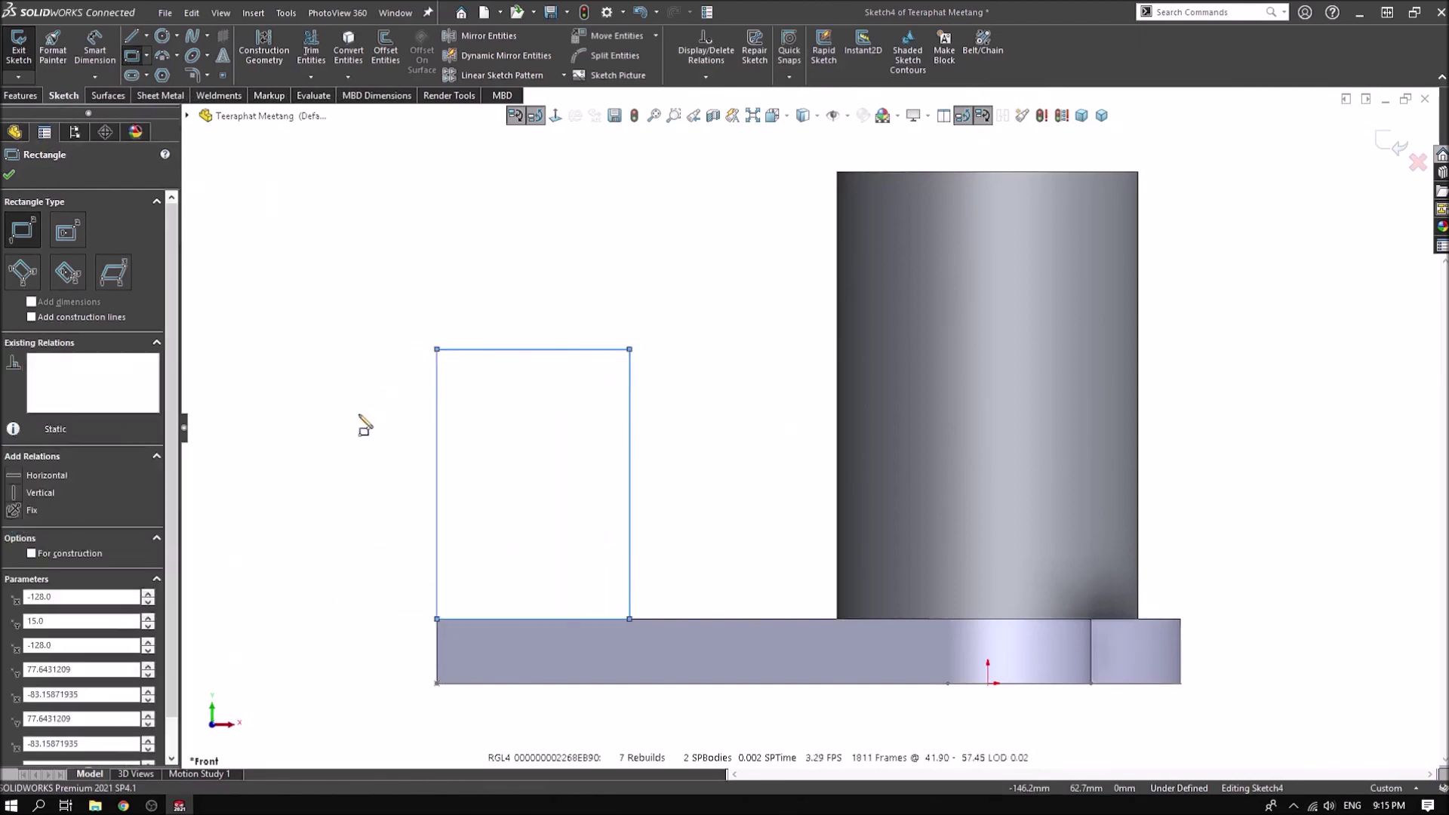
key(c)
click(532, 350)
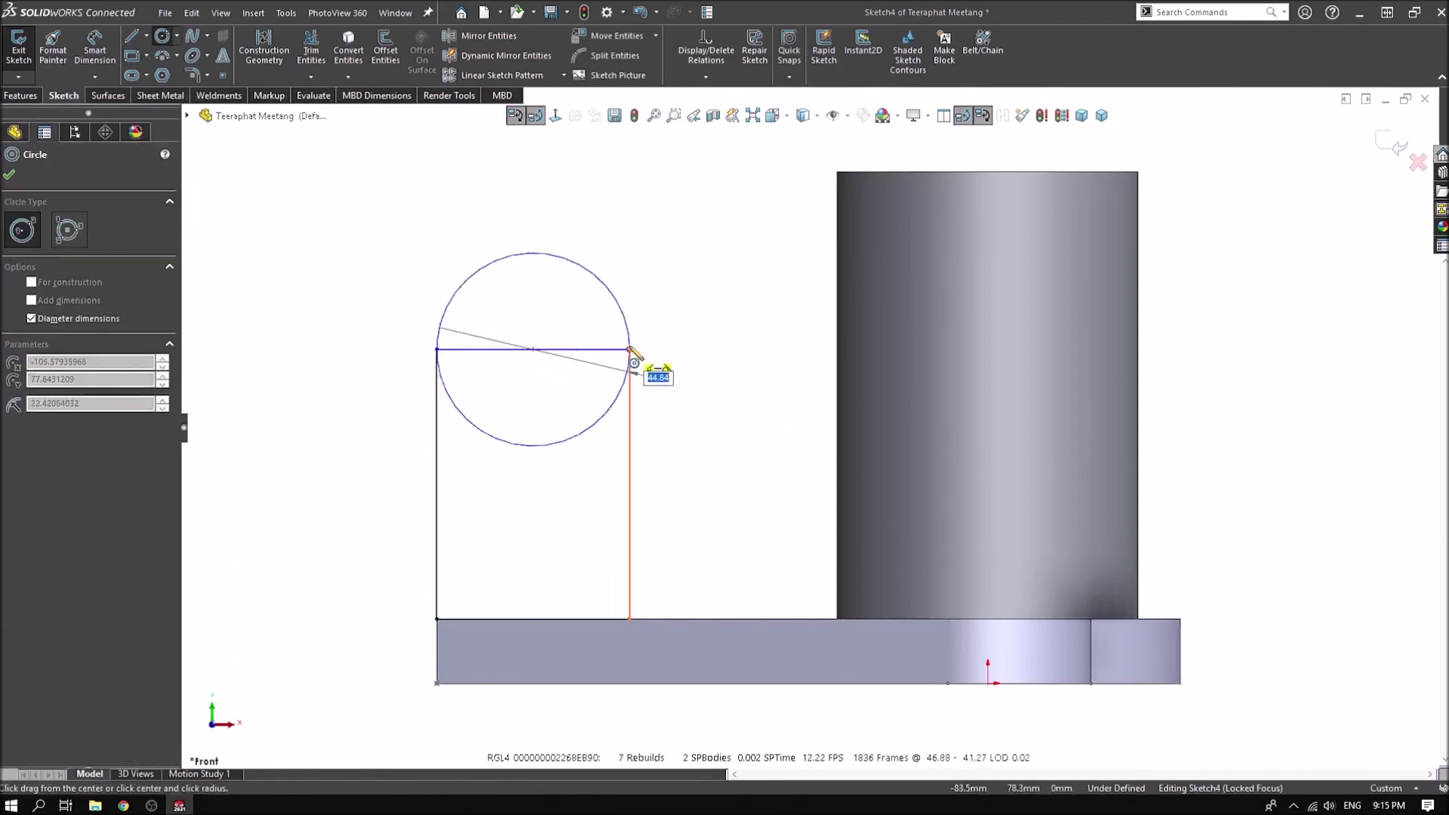
Finish the outer ear circle and add a concentric Ø28 inner circle
click(629, 349)
key(Escape)
key(c)
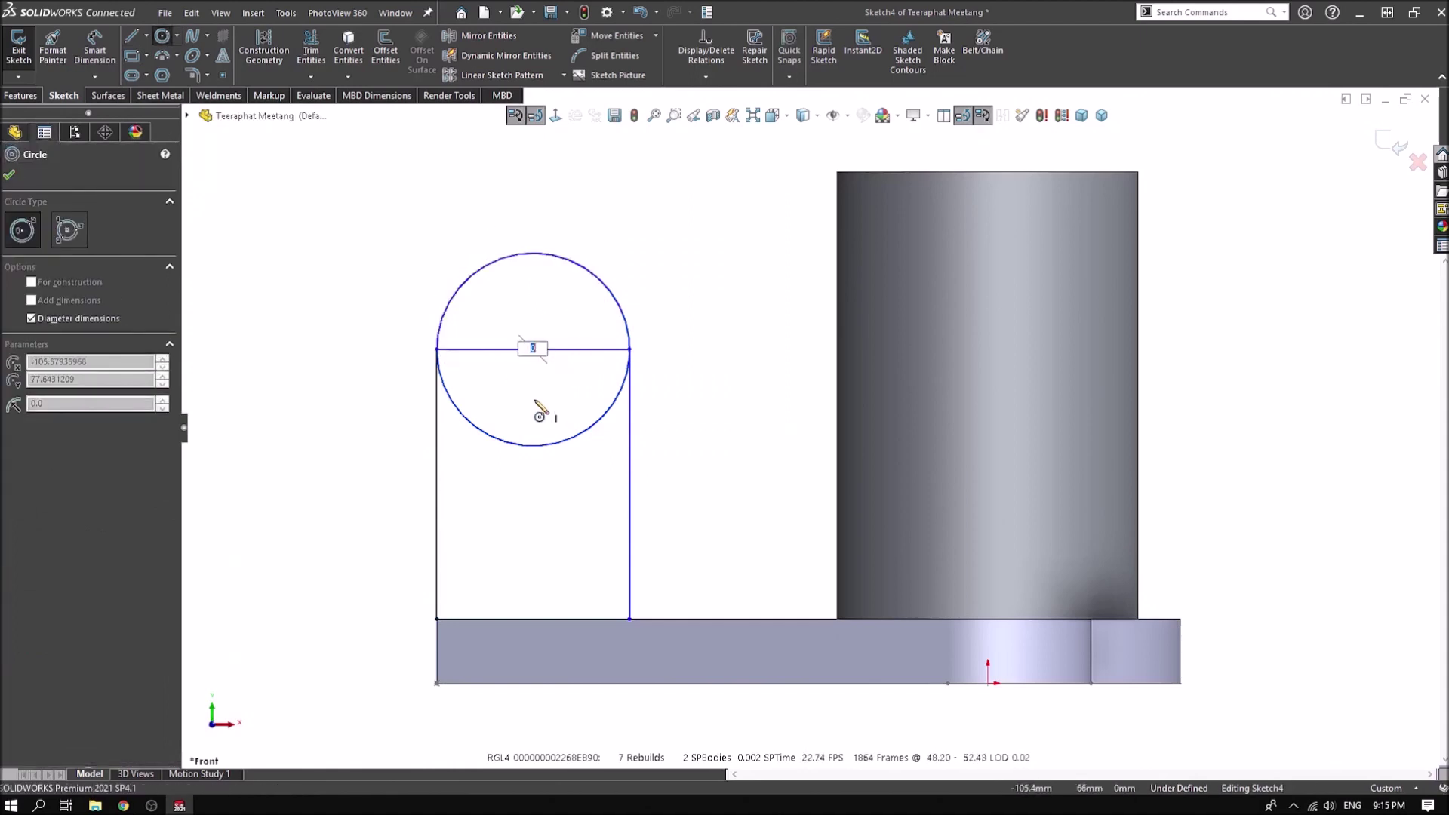
key(Return)
key(Escape)
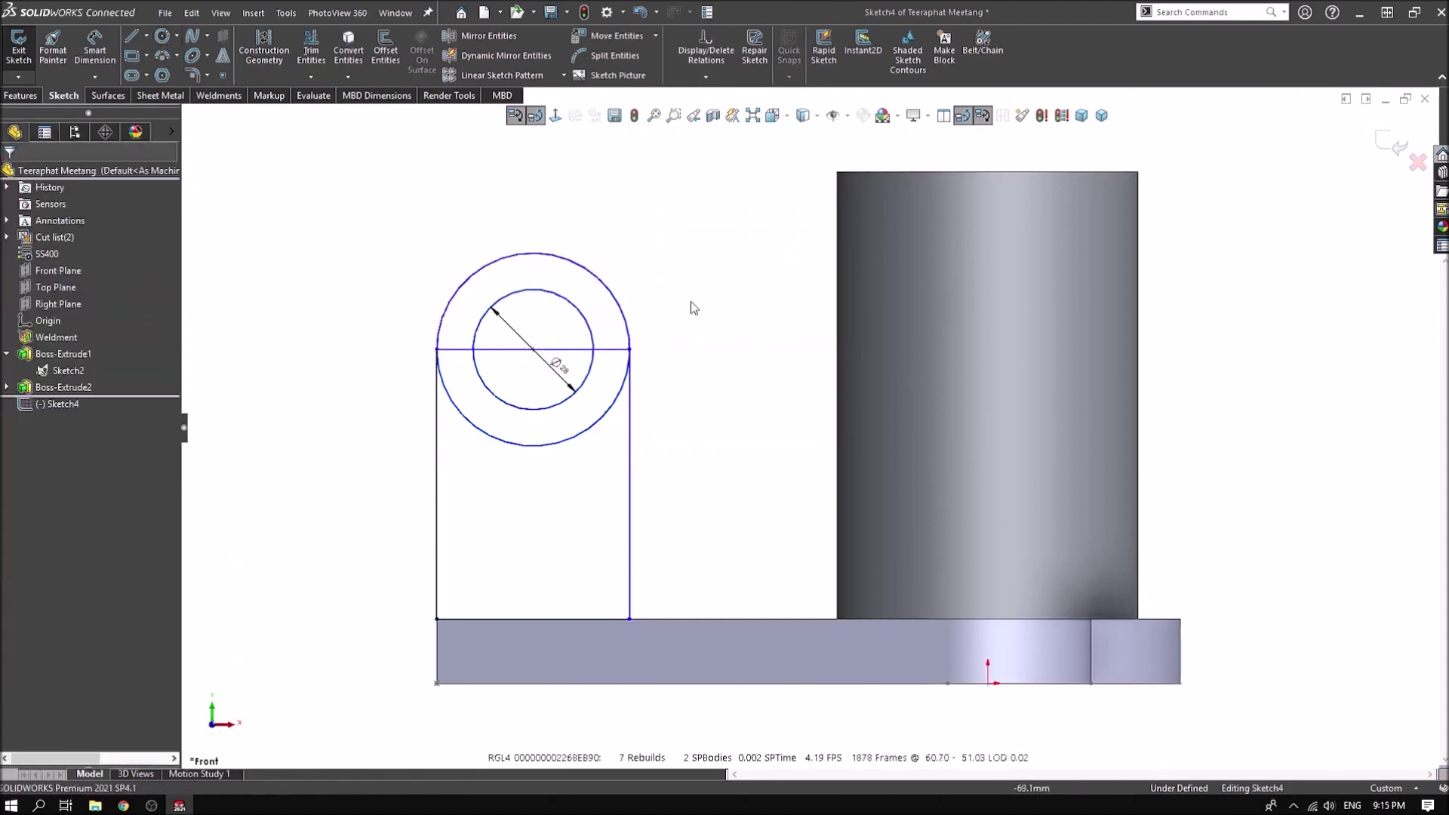
Dimension the ear rectangle's bottom edge to a 56 mm width
key(d)
click(596, 619)
click(521, 733)
text(56)
key(Return)
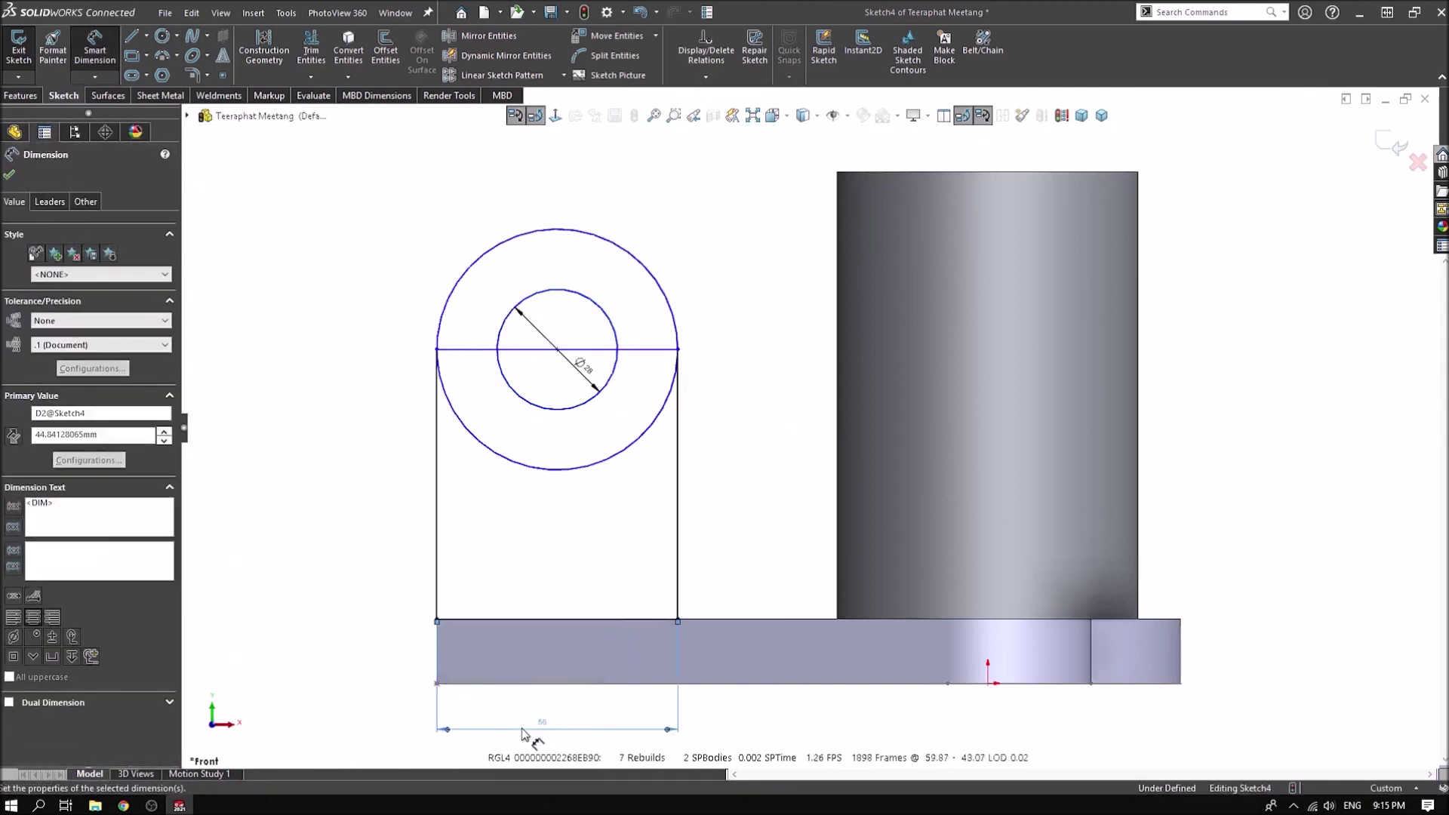
key(Escape)
key(f)
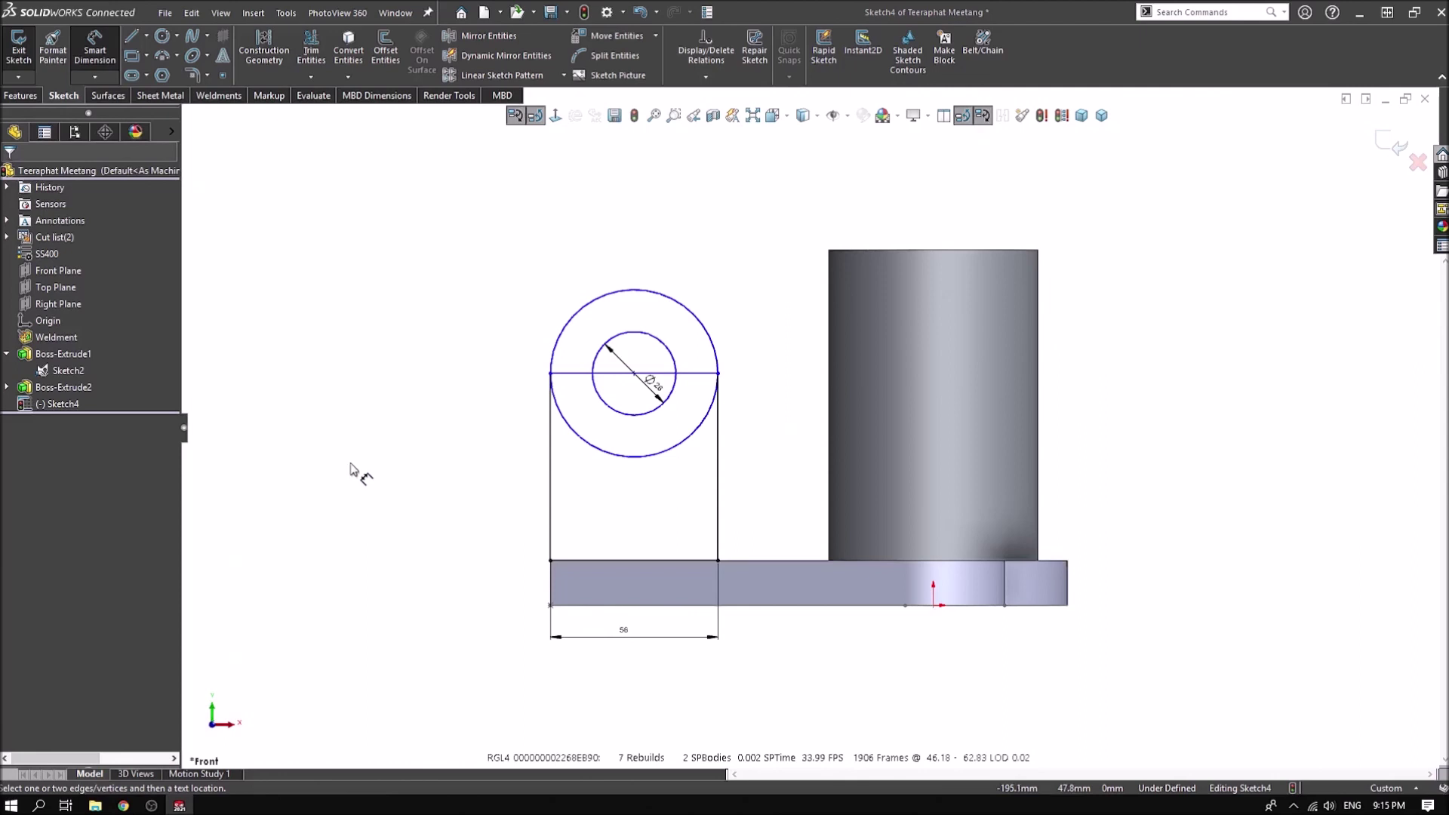
right_click(339, 429)
Draw a slanted line from the cylinder's top-left corner and trim it back to the ear circle
click(351, 472)
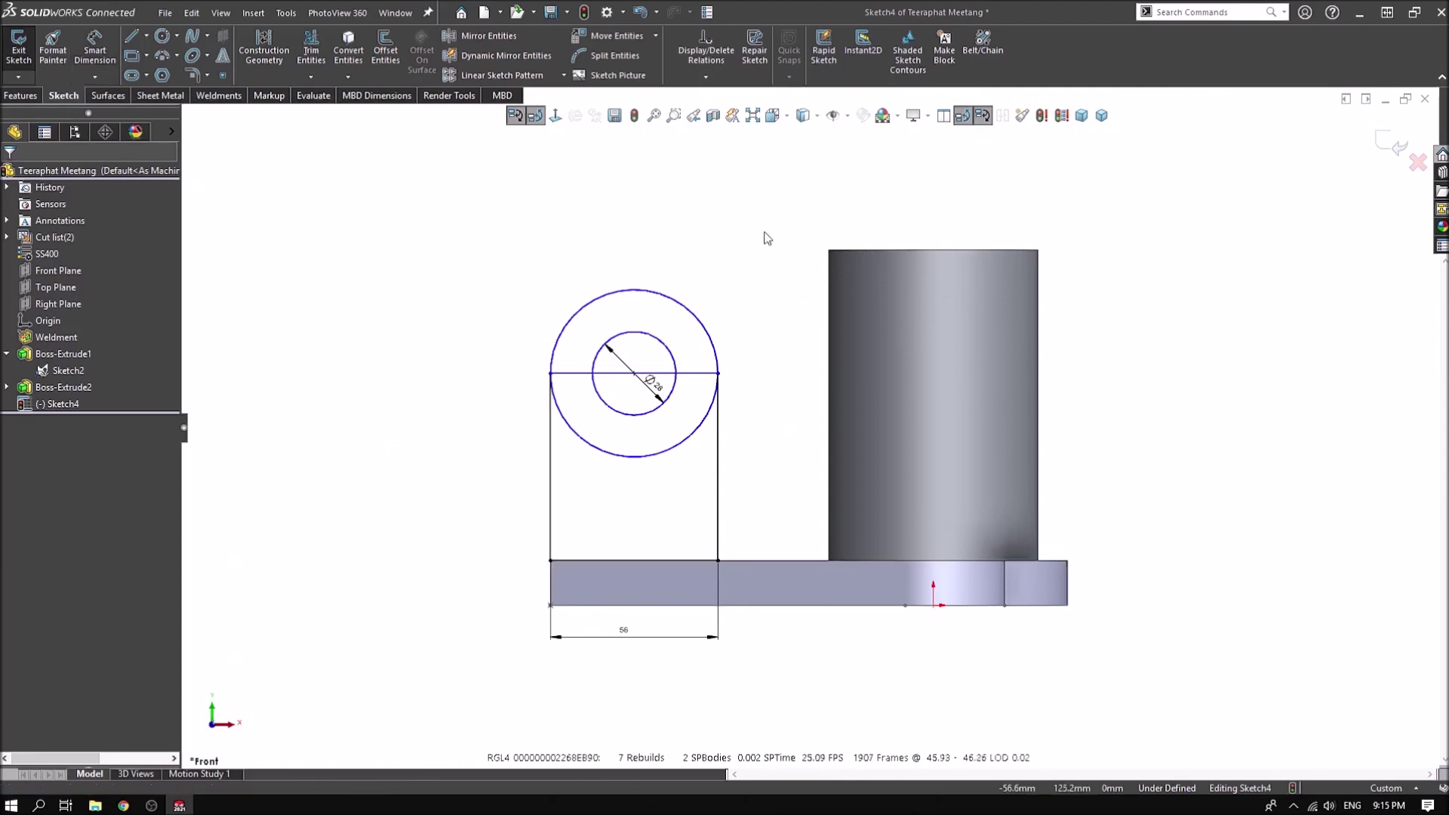
key(l)
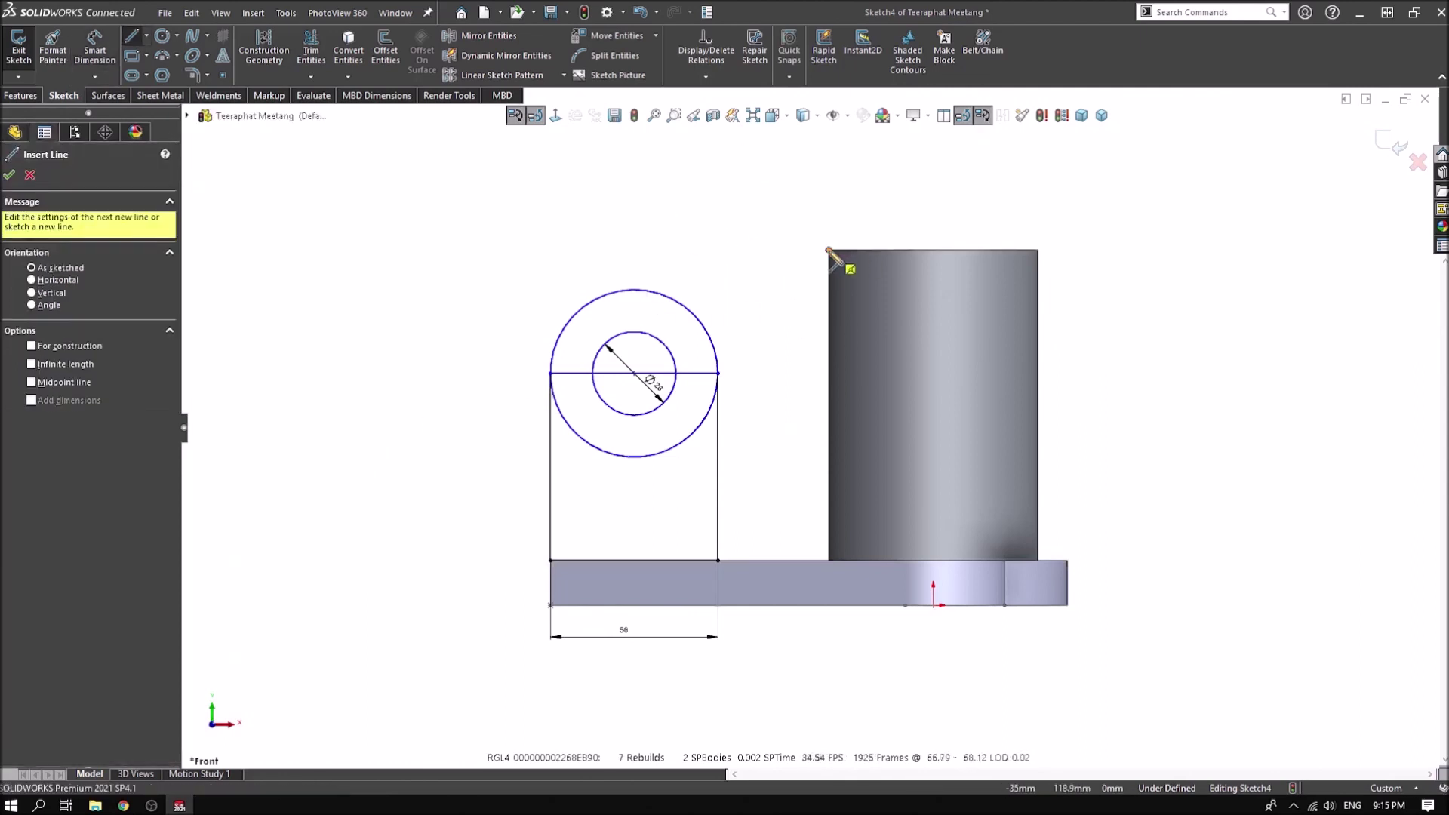
click(828, 250)
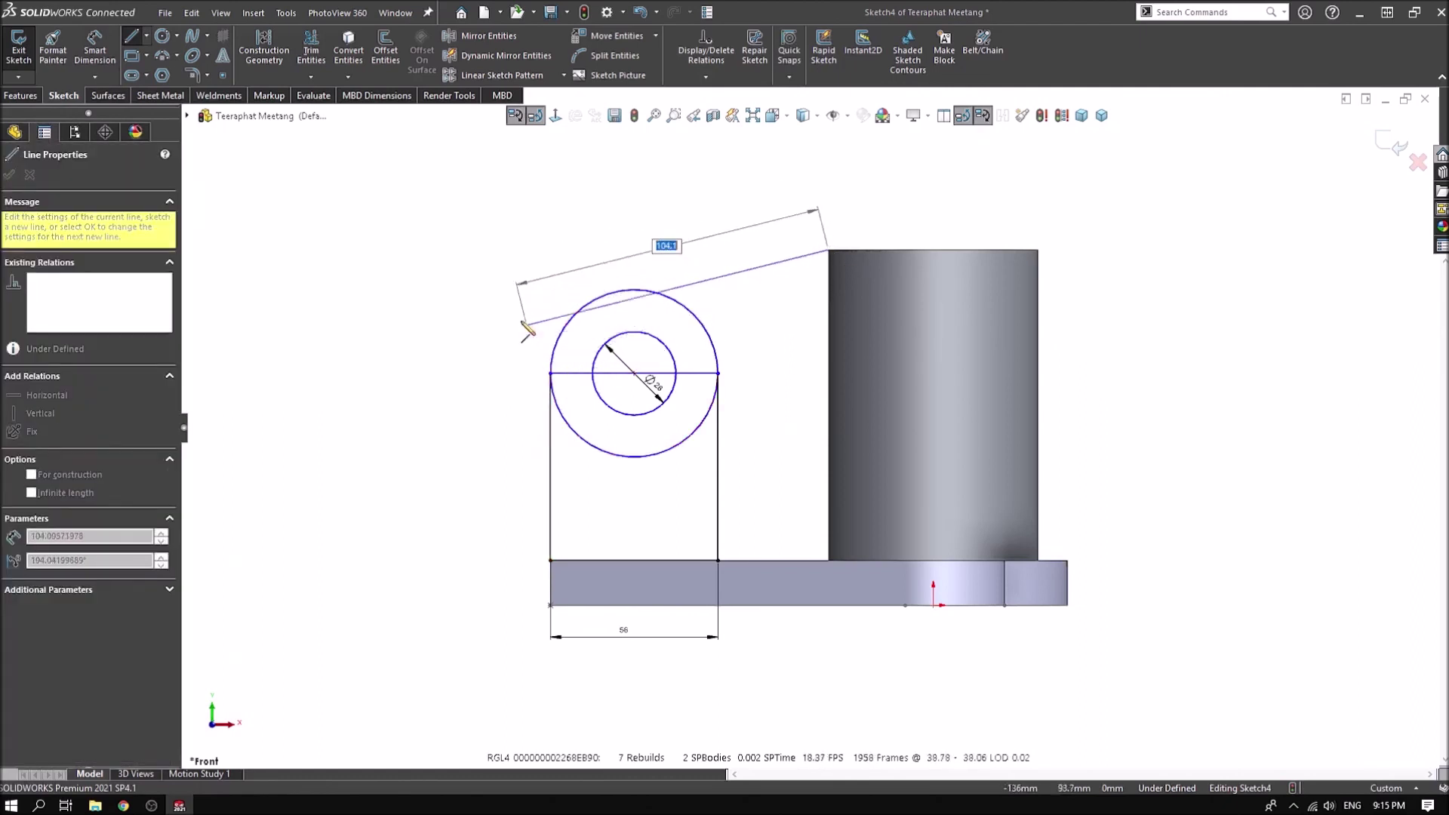
click(501, 303)
right_click(502, 302)
click(483, 261)
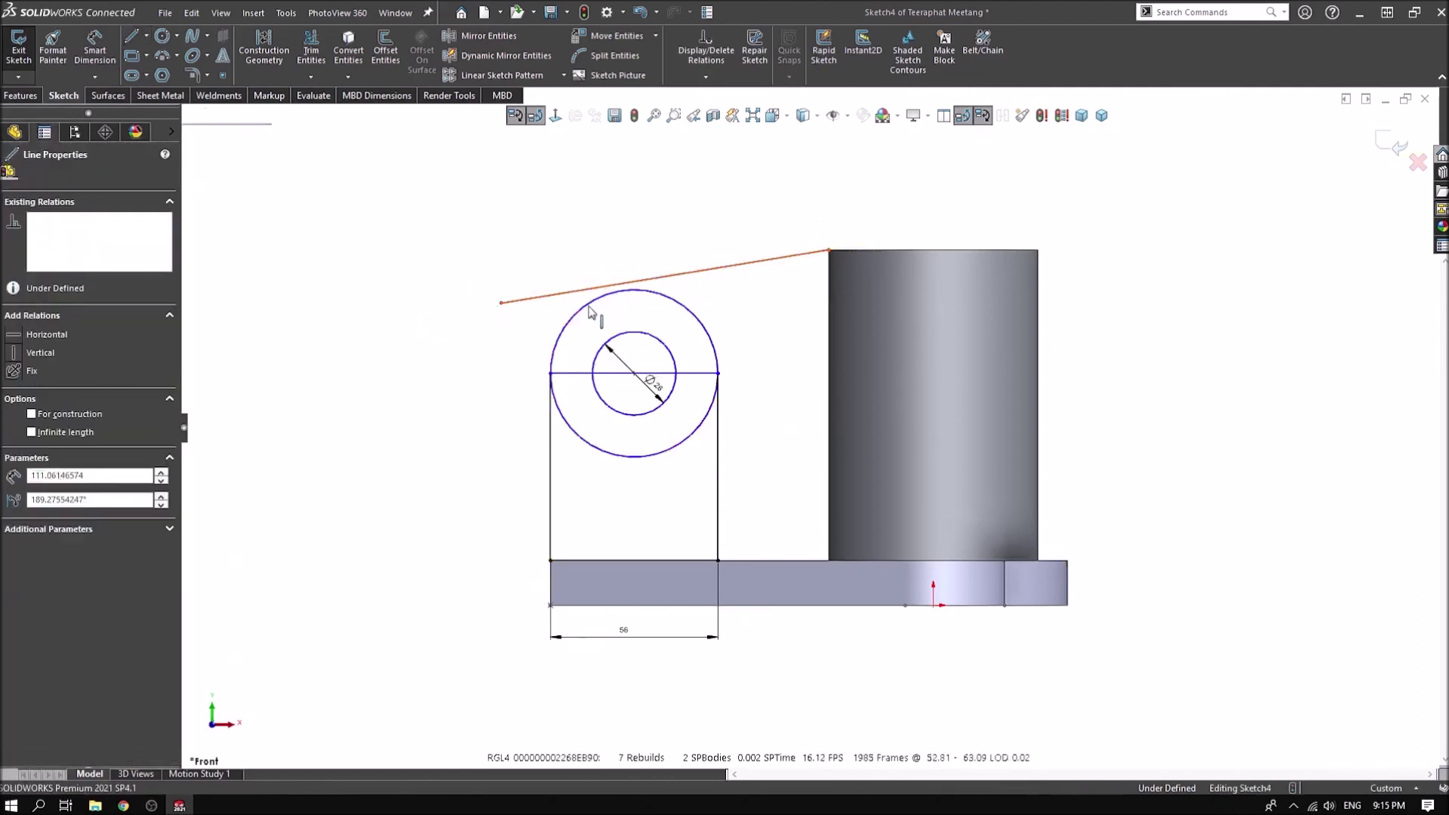
click(629, 280)
click(540, 226)
right_drag(544, 217, 597, 218)
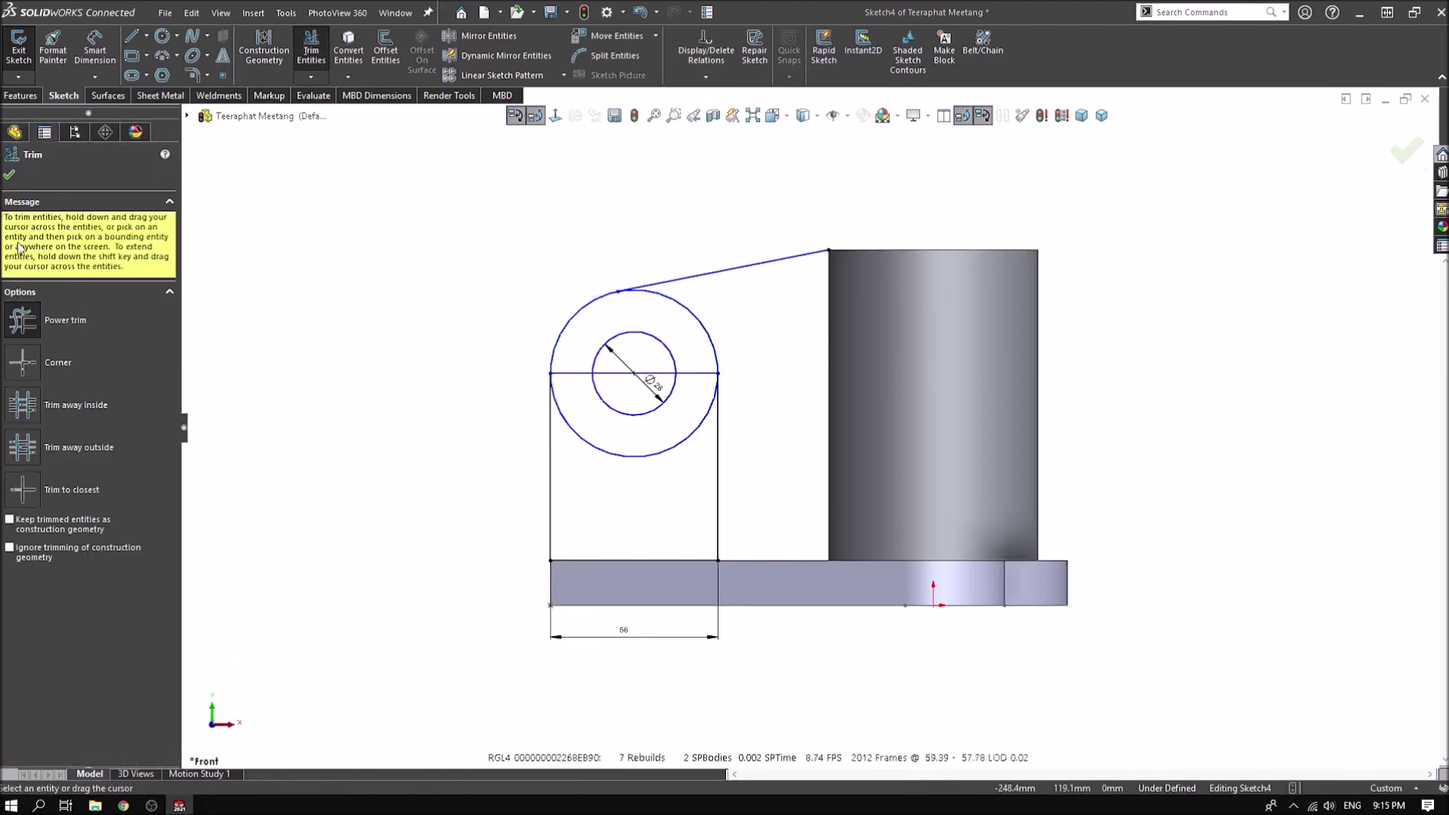
click(9, 176)
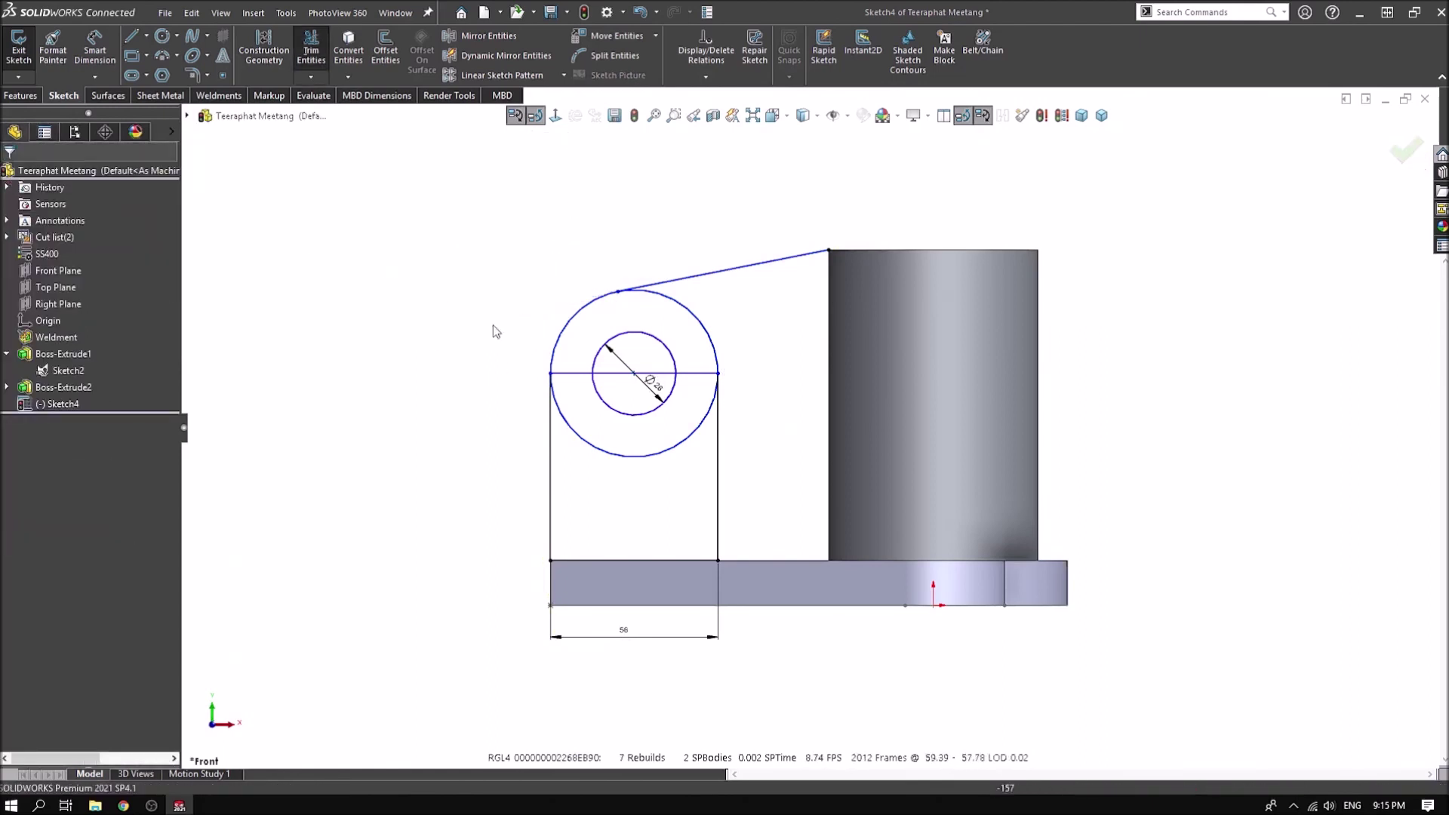
Make the horizontal line through the circle construction geometry and move the ear circles lower
click(575, 375)
click(656, 316)
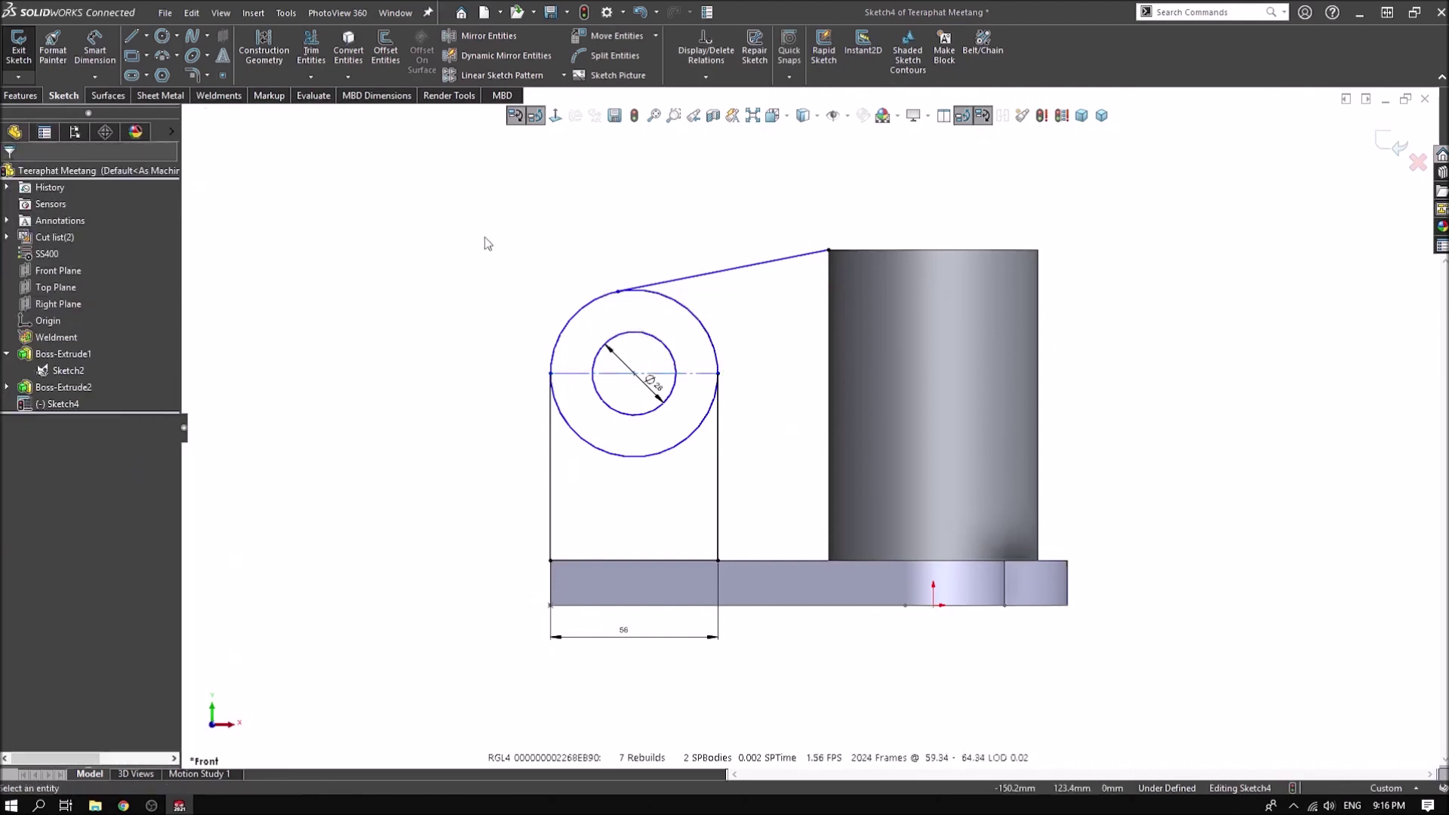
drag(636, 374, 643, 464)
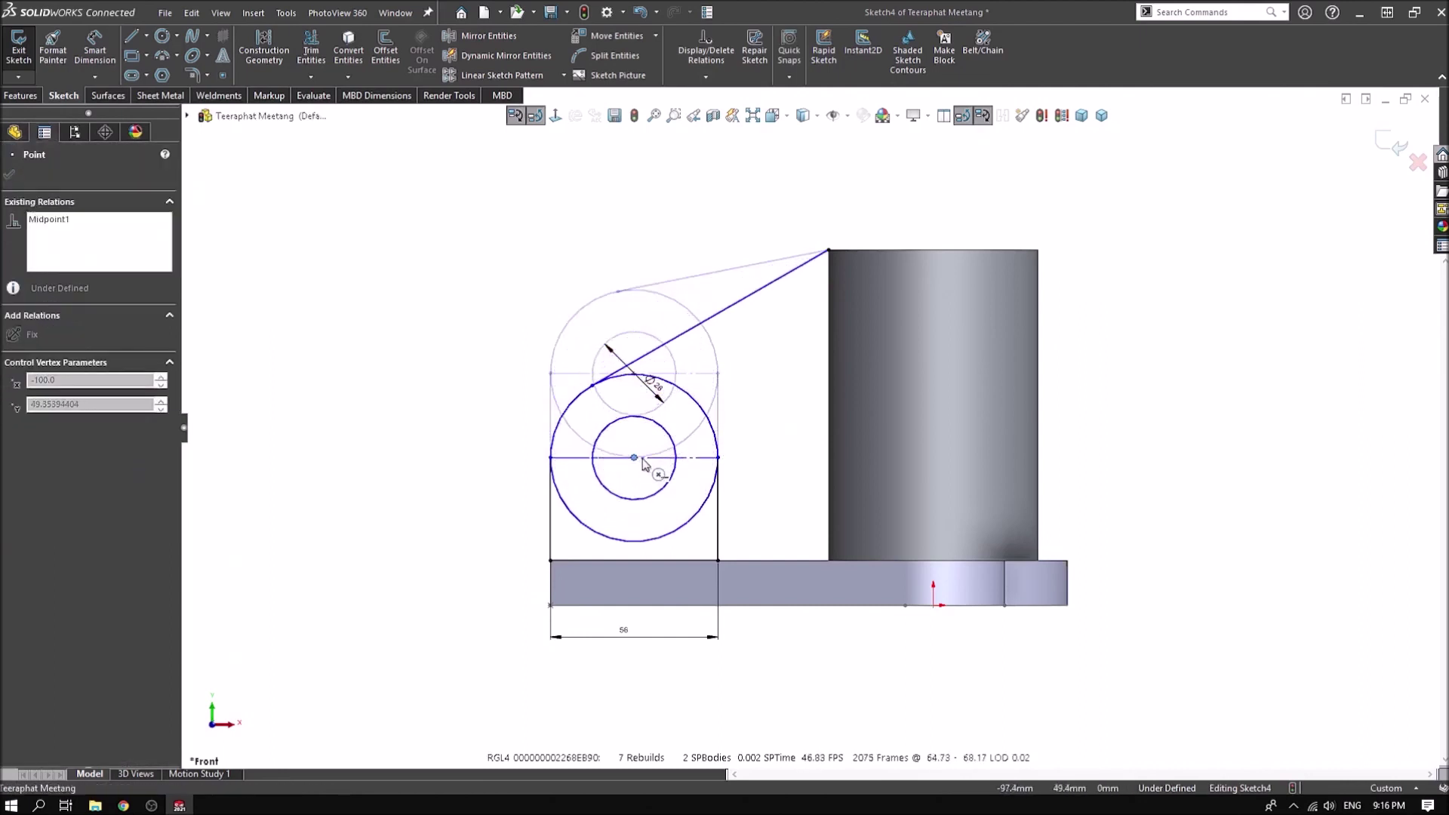
click(450, 453)
drag(664, 483, 471, 553)
Set a 30° angle between the slanted line and the bottom line
right_drag(365, 414, 698, 348)
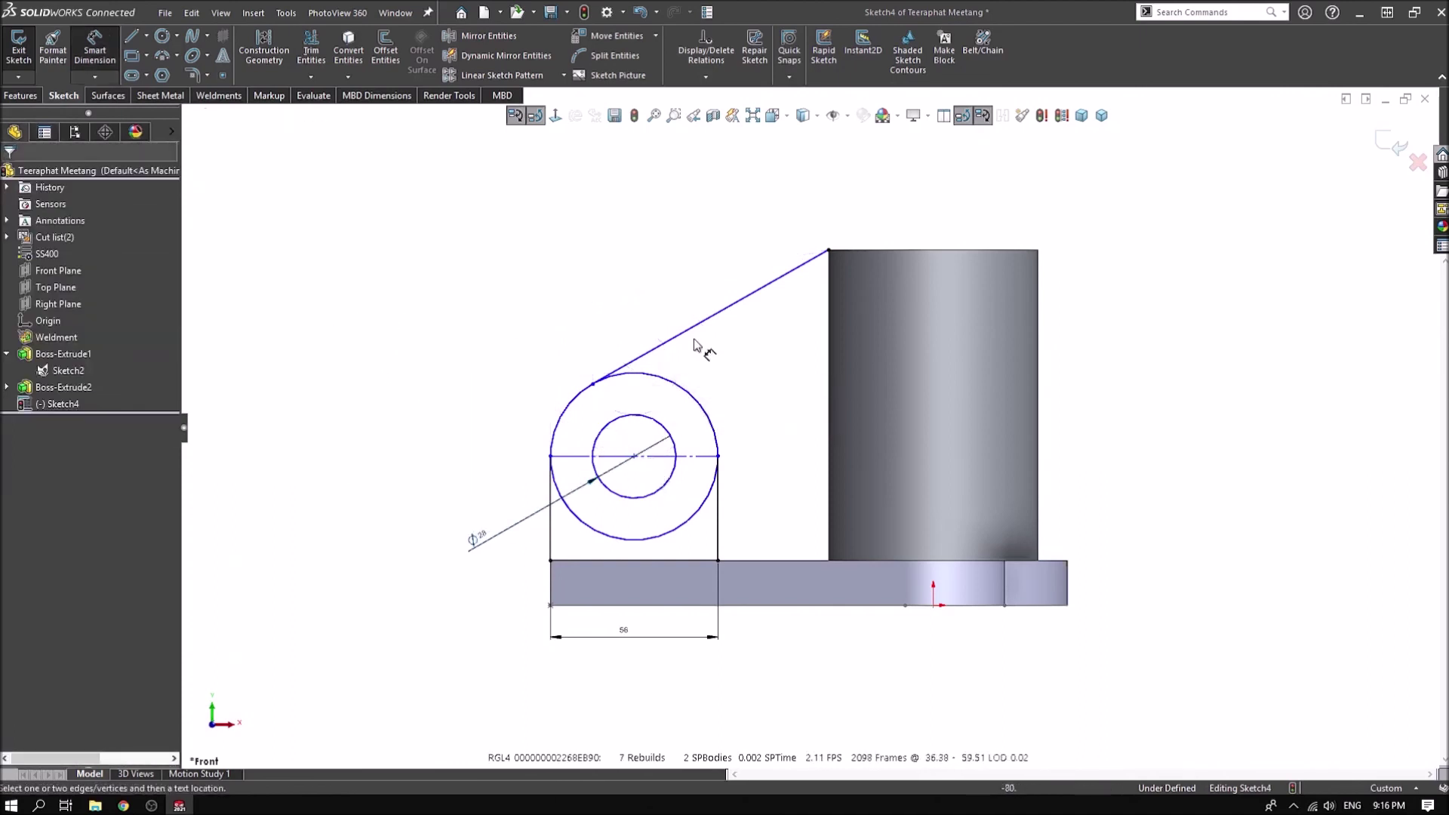
click(716, 313)
click(698, 560)
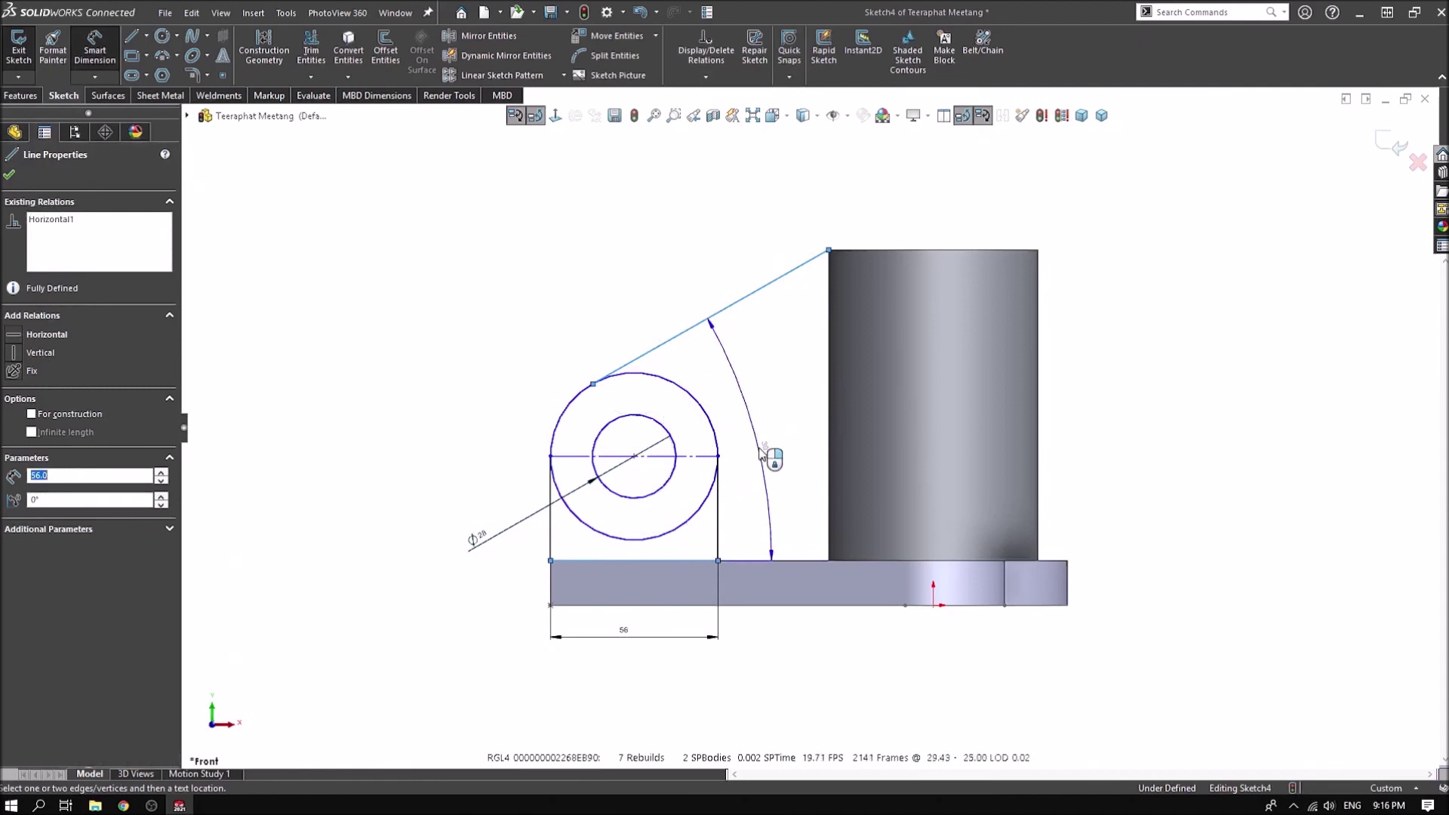
click(762, 452)
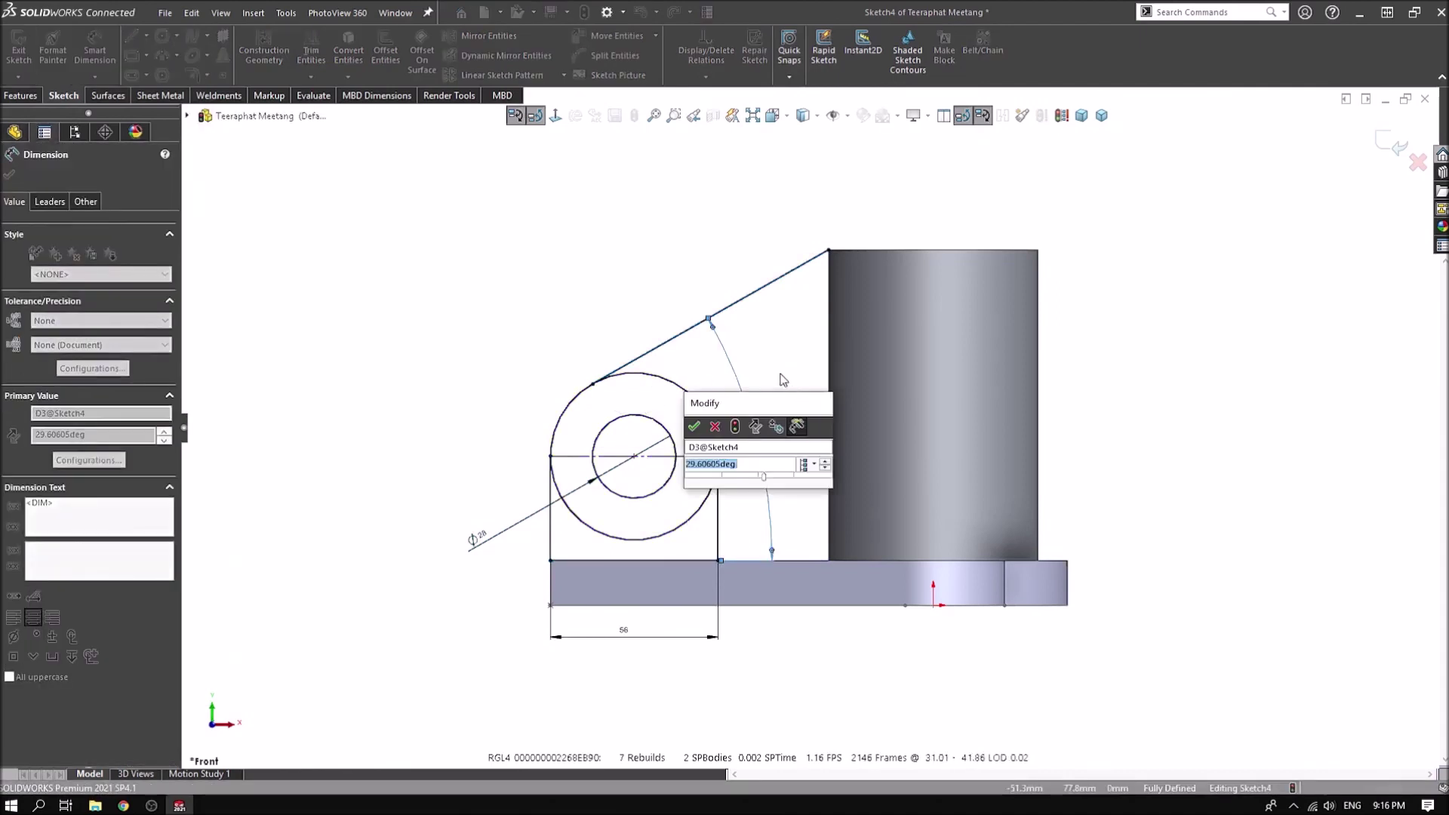
text(30)
key(Return)
key(Escape)
right_click(528, 260)
click(555, 305)
key(f)
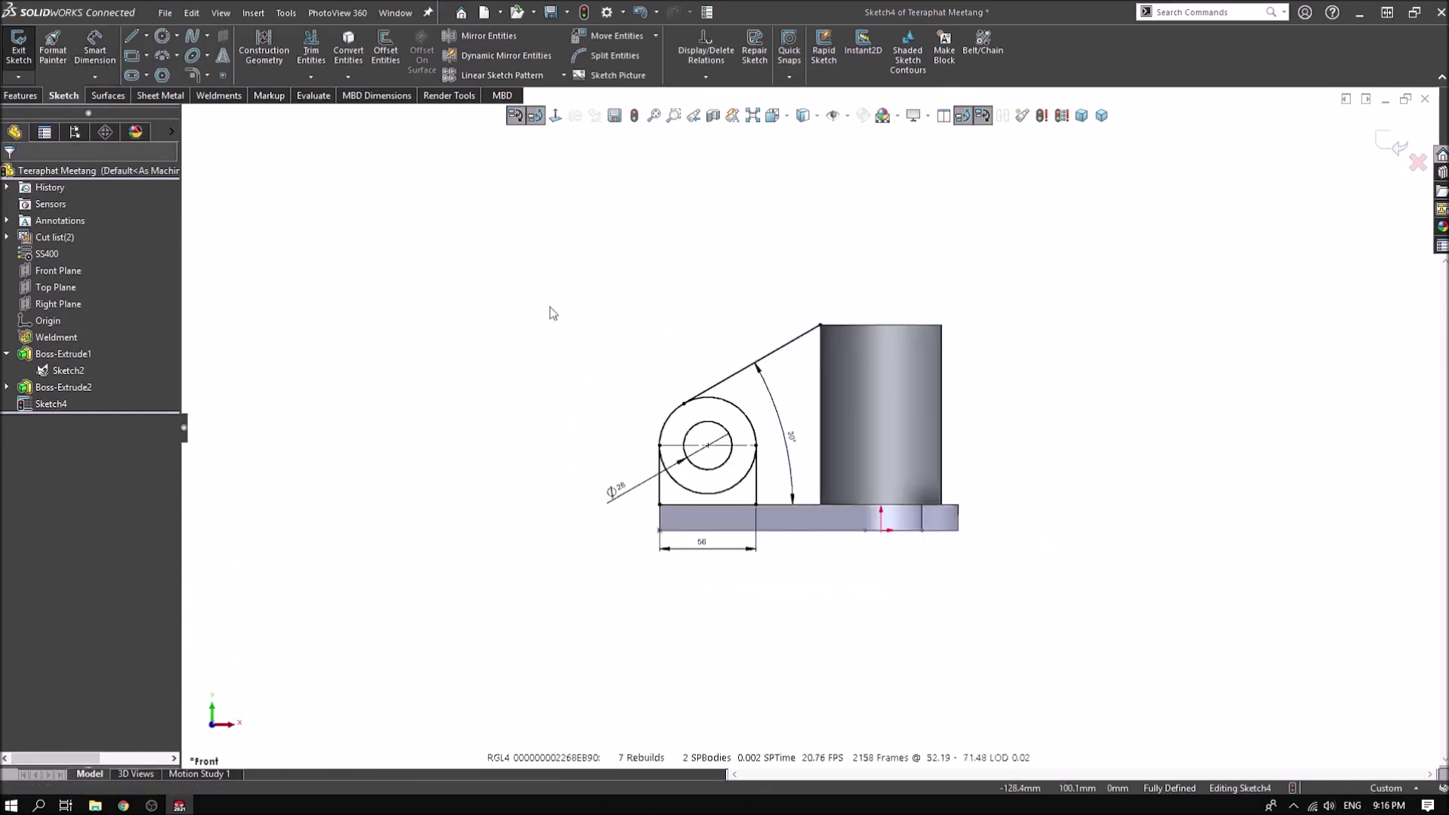
scroll(675, 467, down, 2)
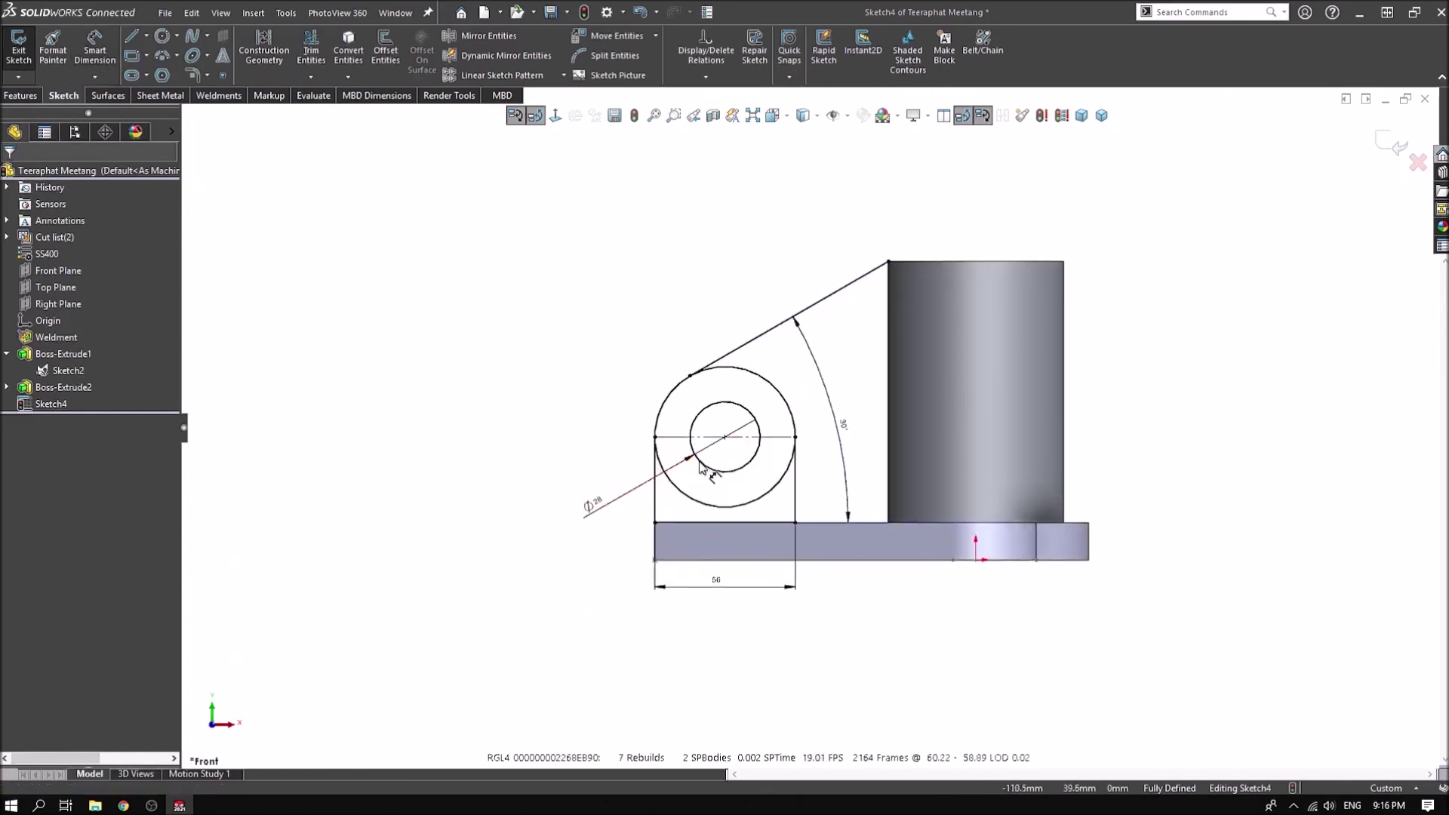
Start an extruded boss using the ear's half-ring, ring and rectangle regions
click(21, 95)
click(25, 58)
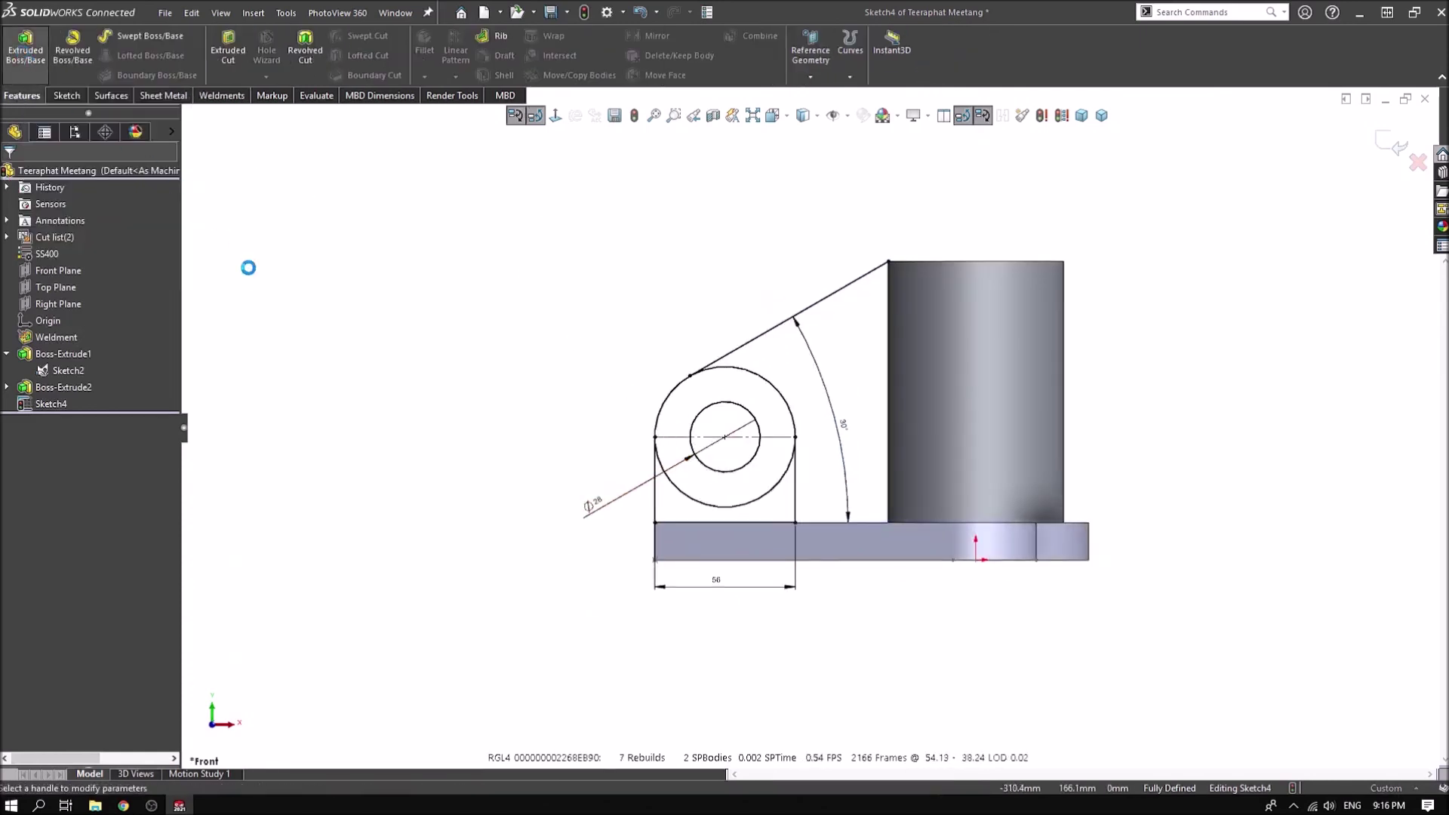
scroll(687, 554, down, 2)
click(785, 427)
click(705, 317)
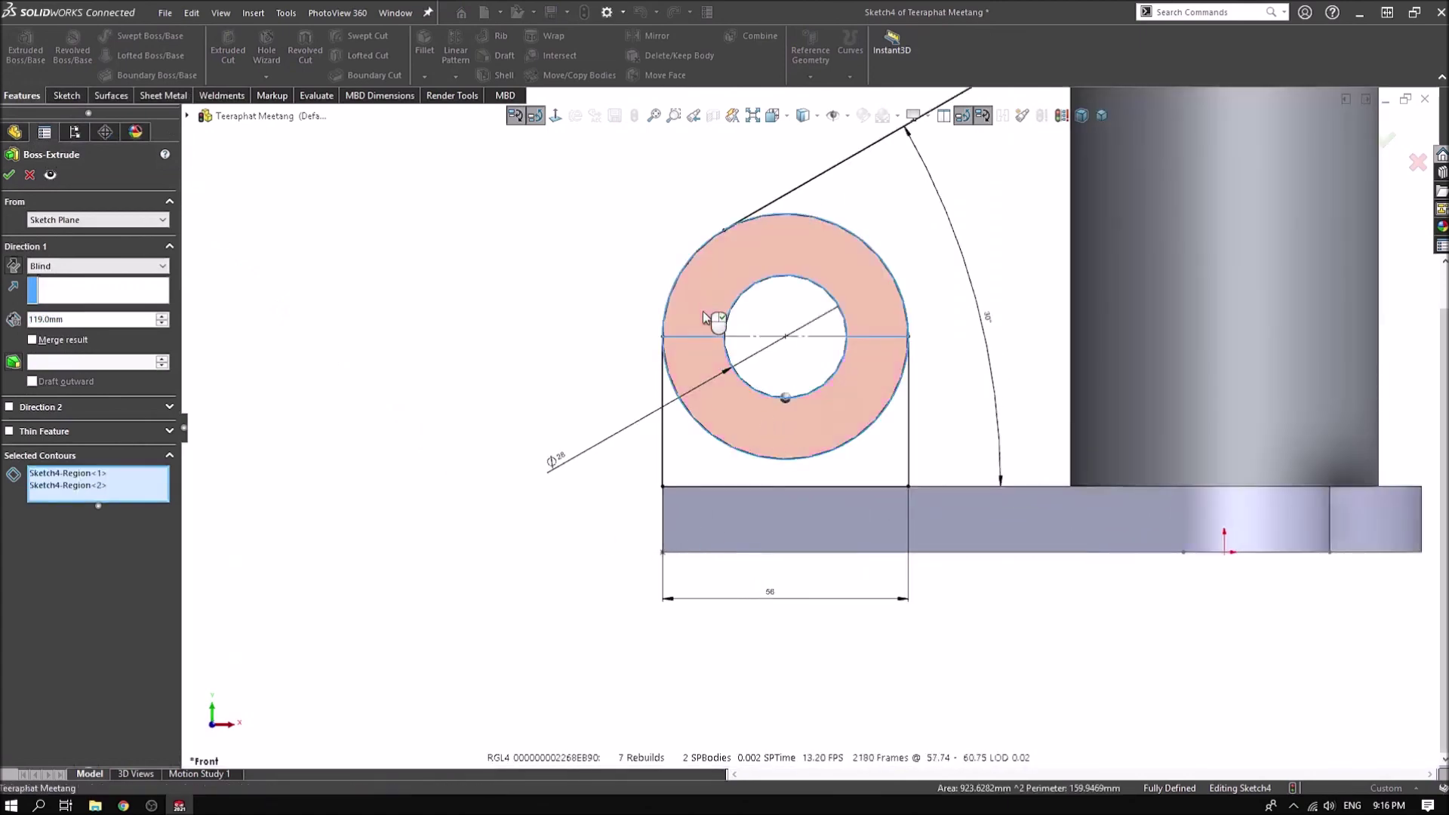
click(705, 469)
scroll(705, 468, up, 2)
middle_drag(705, 469, 843, 545)
Extrude the ear 75 mm mid-plane, merged into the existing body
click(98, 266)
click(110, 343)
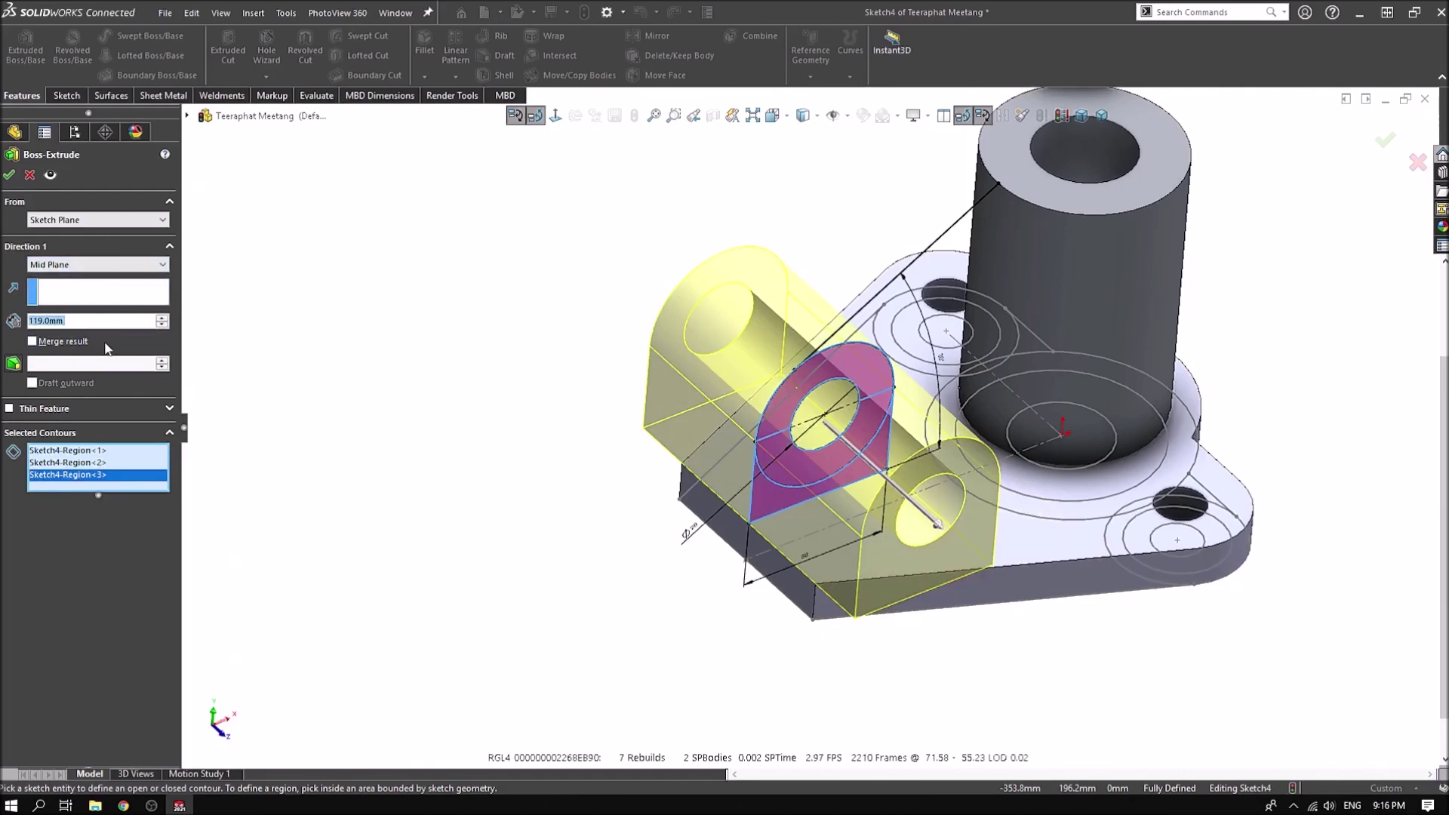
text(75)
key(Return)
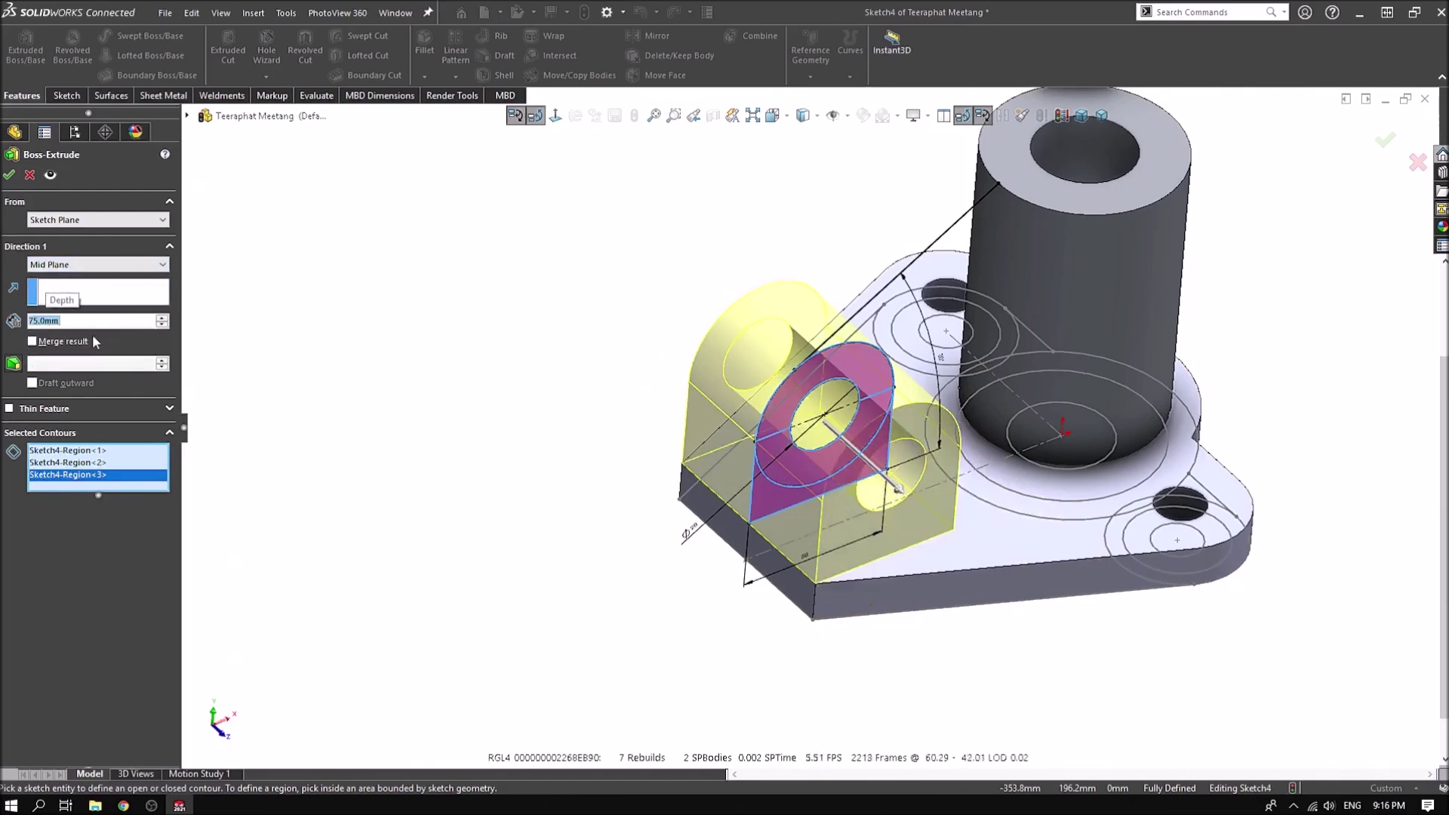
click(32, 341)
click(9, 175)
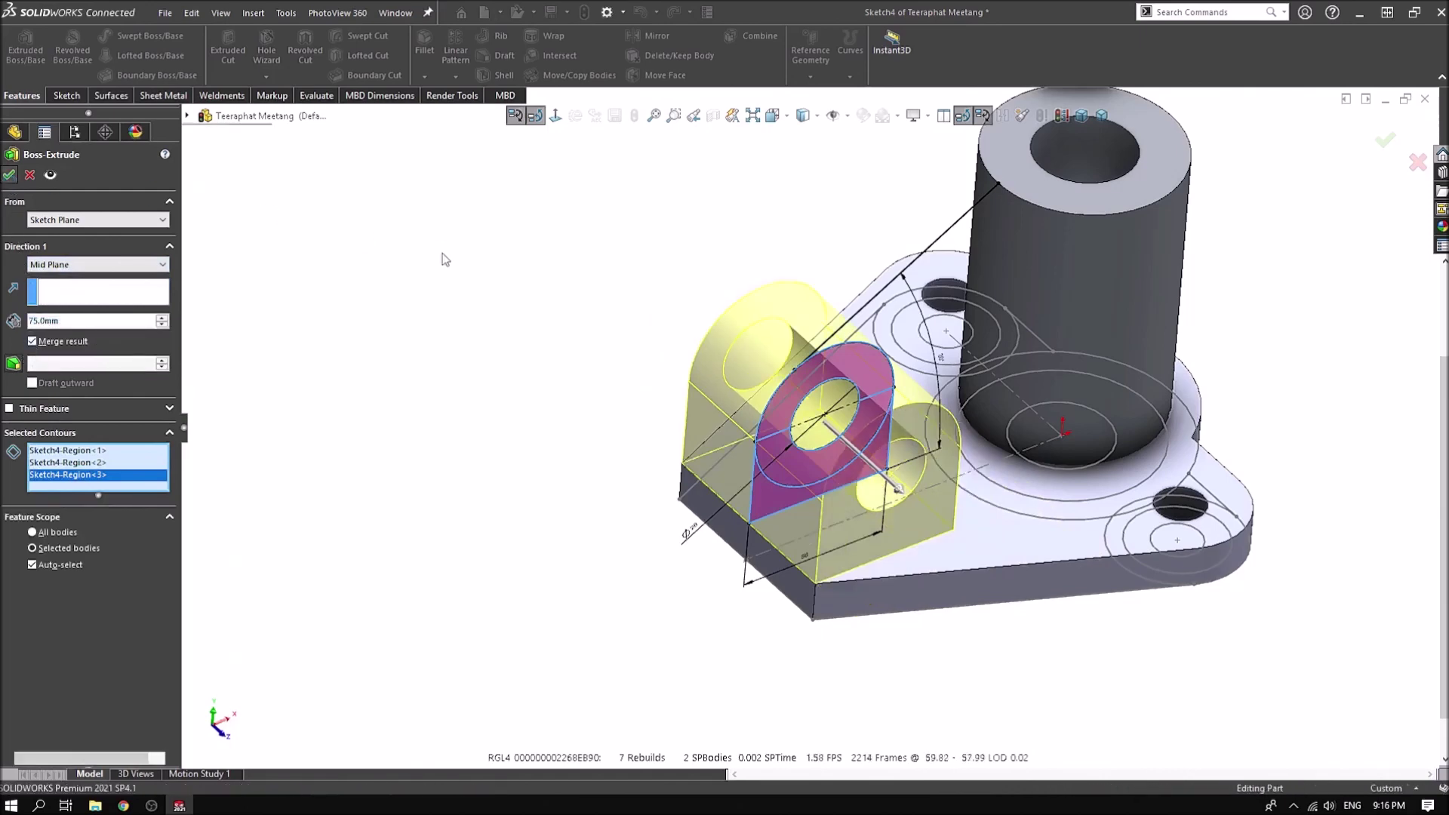
Review the Boss-Extrude2 cylinder settings, then begin a sketch on the Front Plane
click(64, 387)
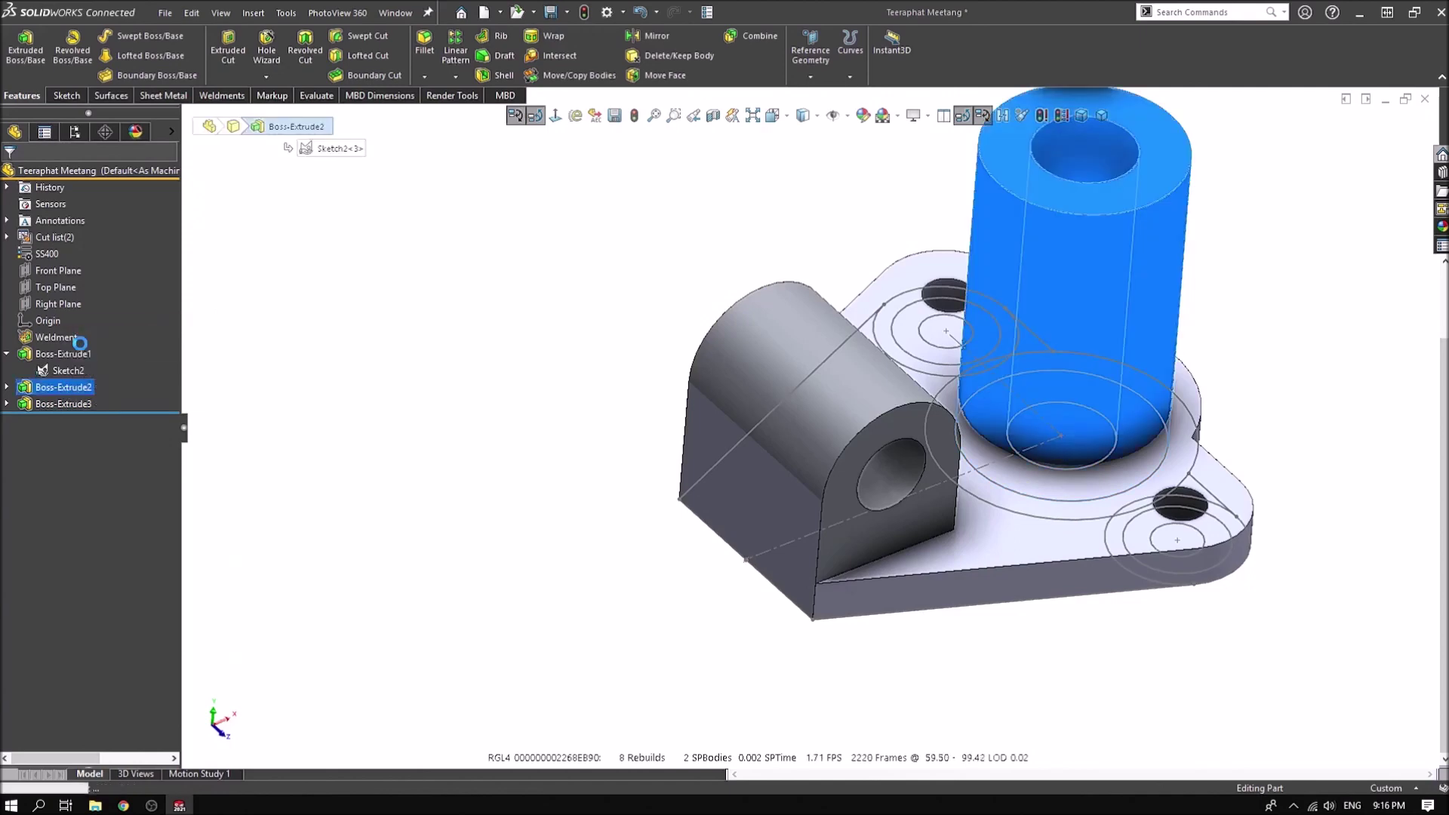
click(77, 341)
click(9, 174)
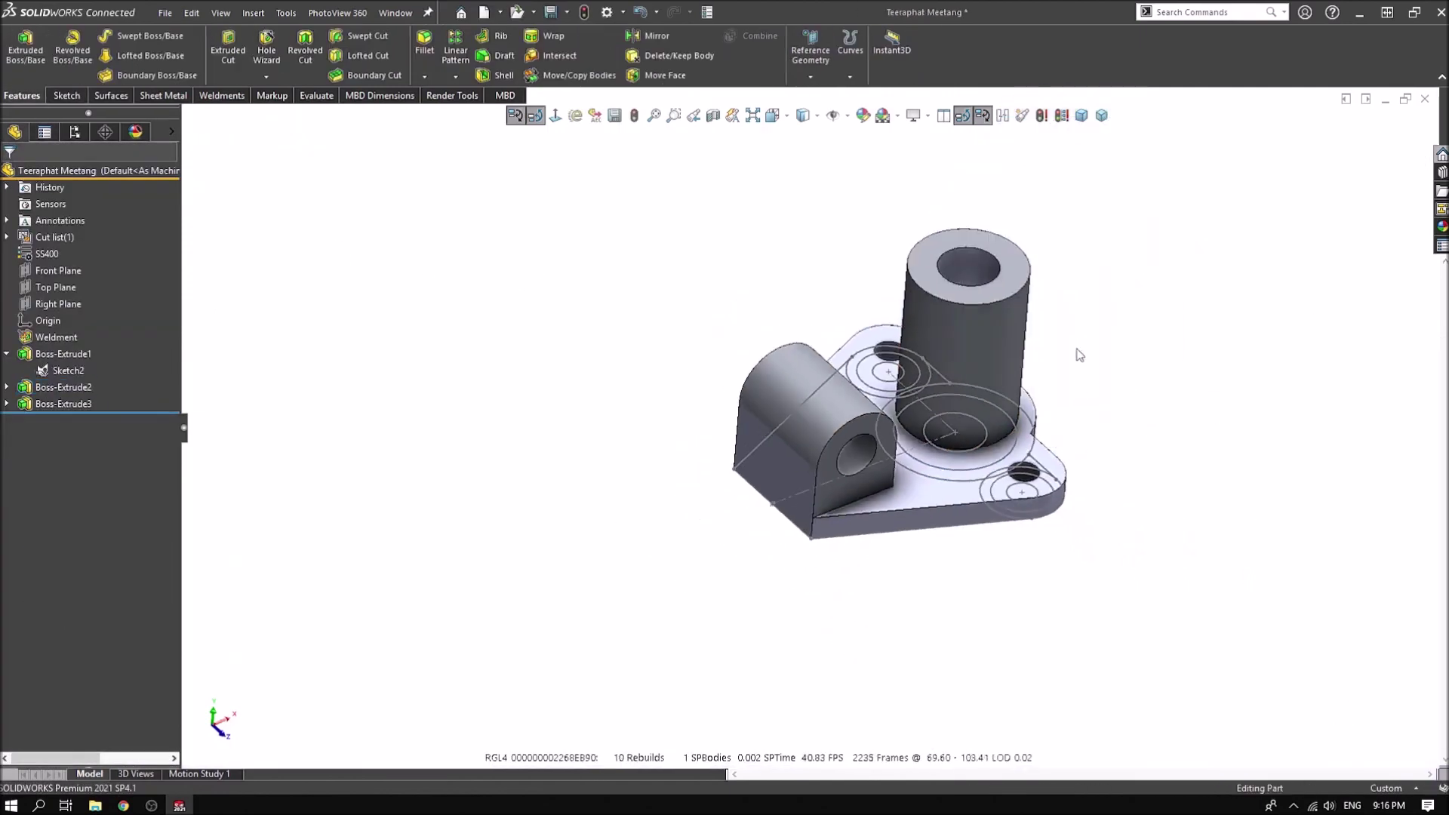
scroll(1062, 370, down, 2)
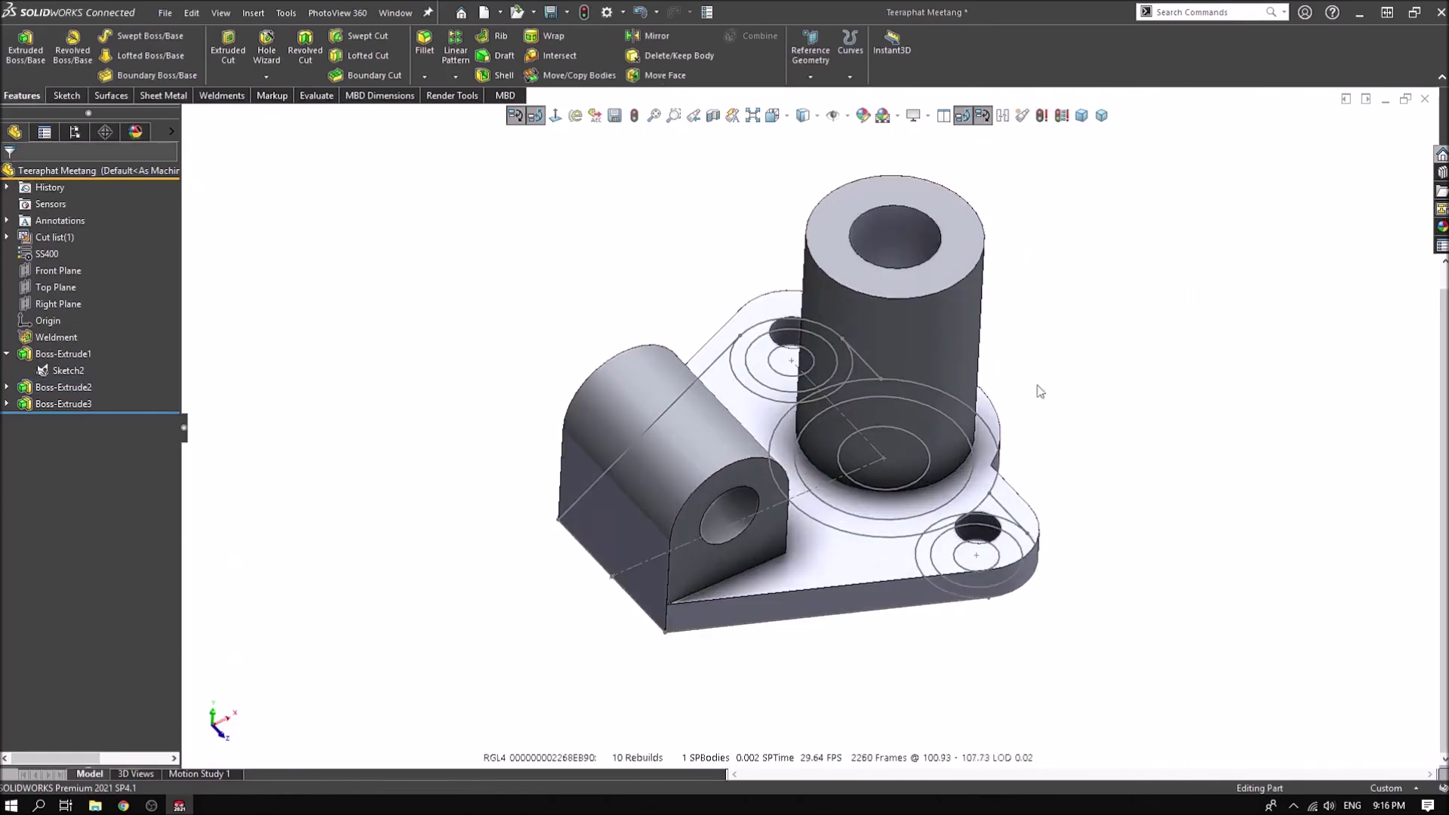
click(40, 266)
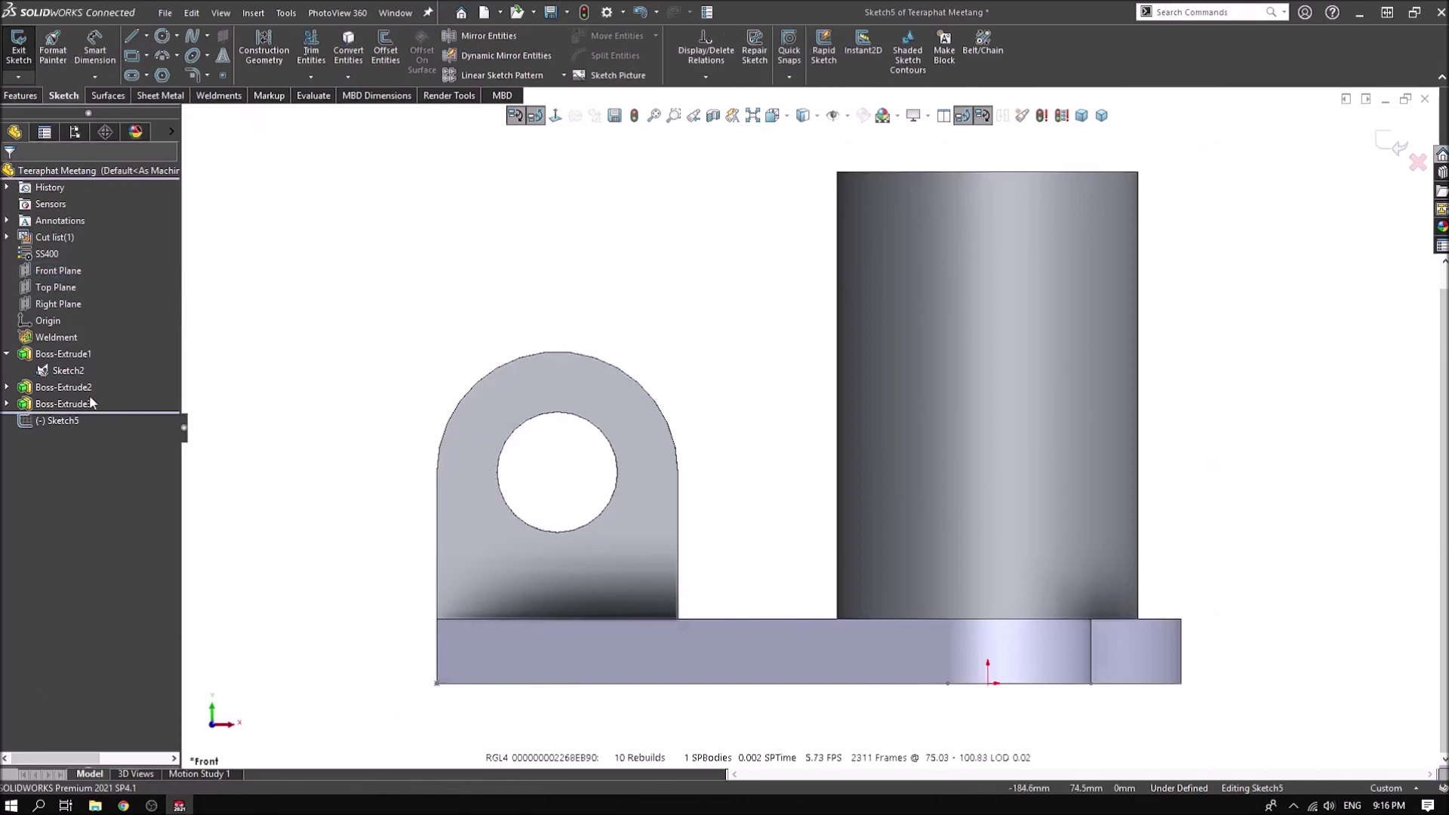
Draw a closed rib outline from the cylinder's top corner, along the plate, arcing over the ear
click(9, 405)
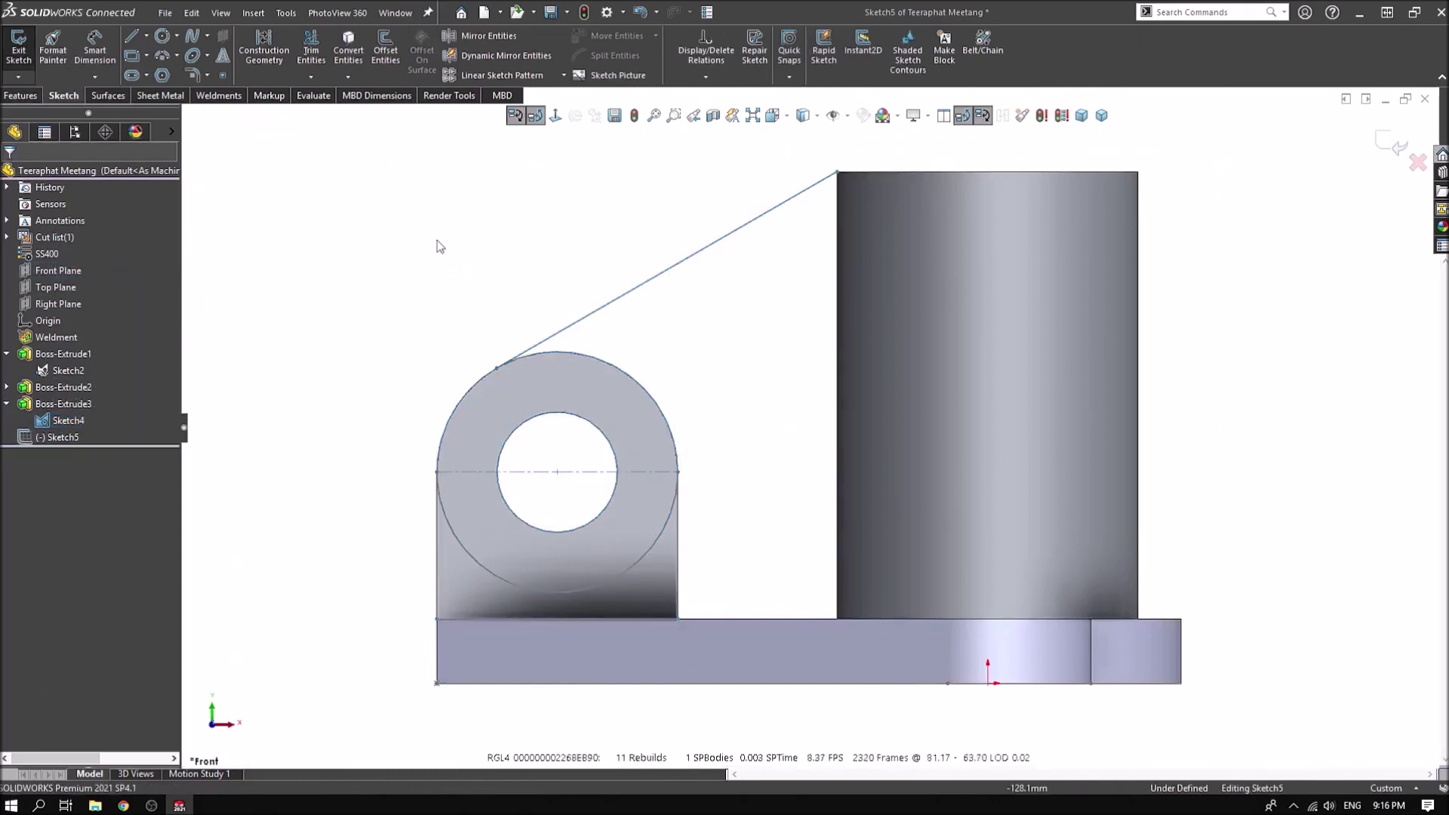
click(133, 30)
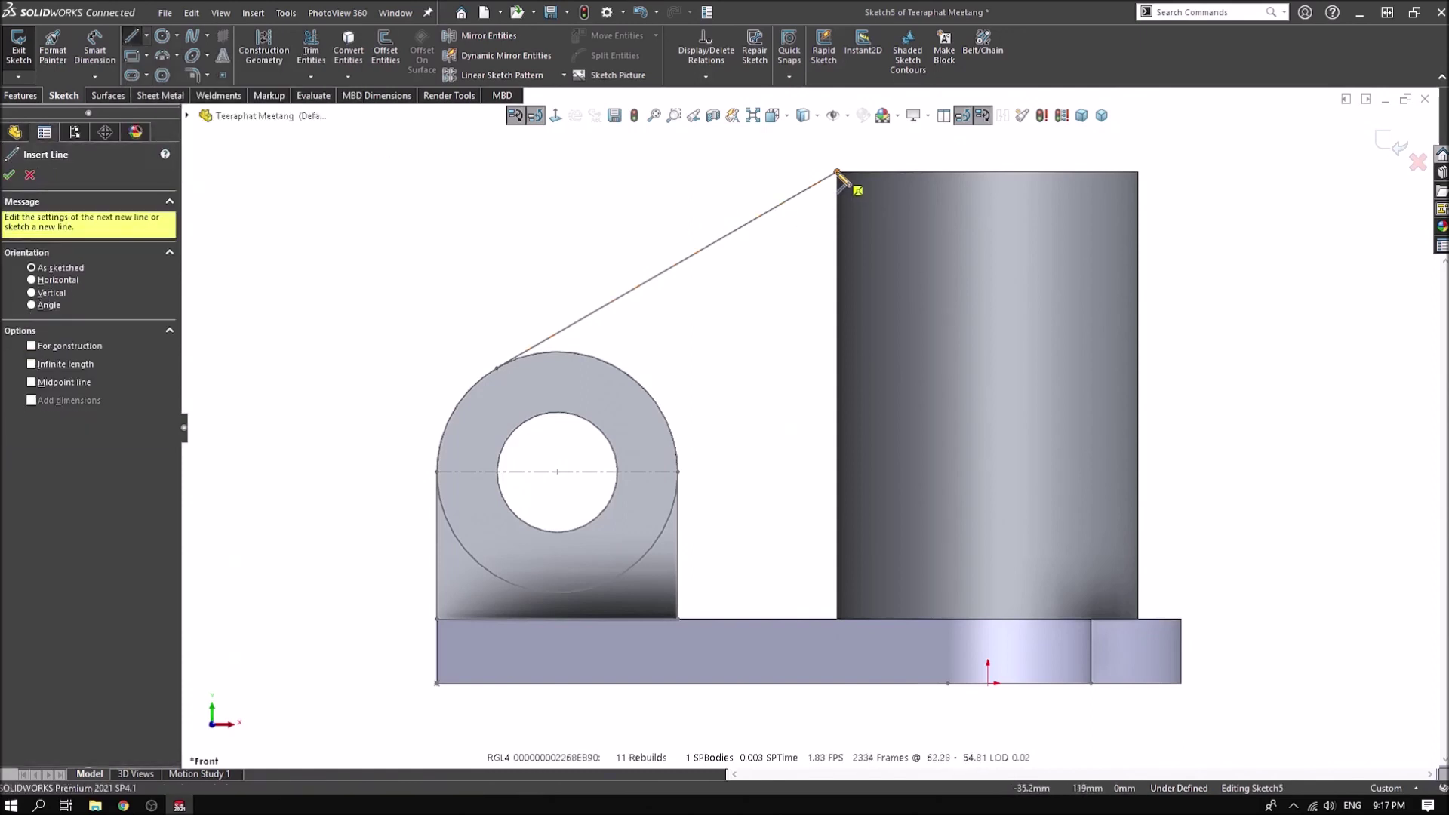
click(836, 172)
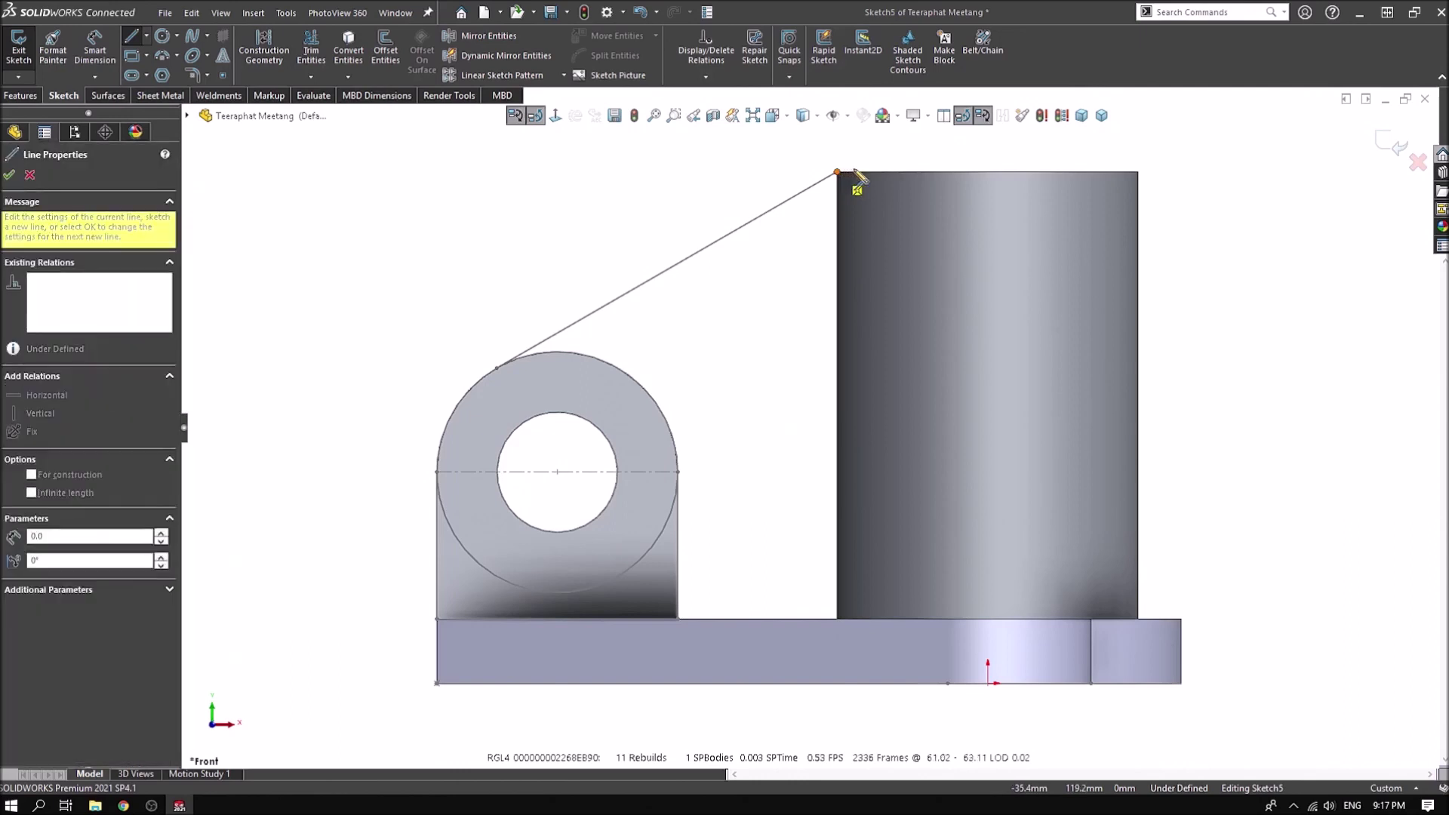
click(851, 620)
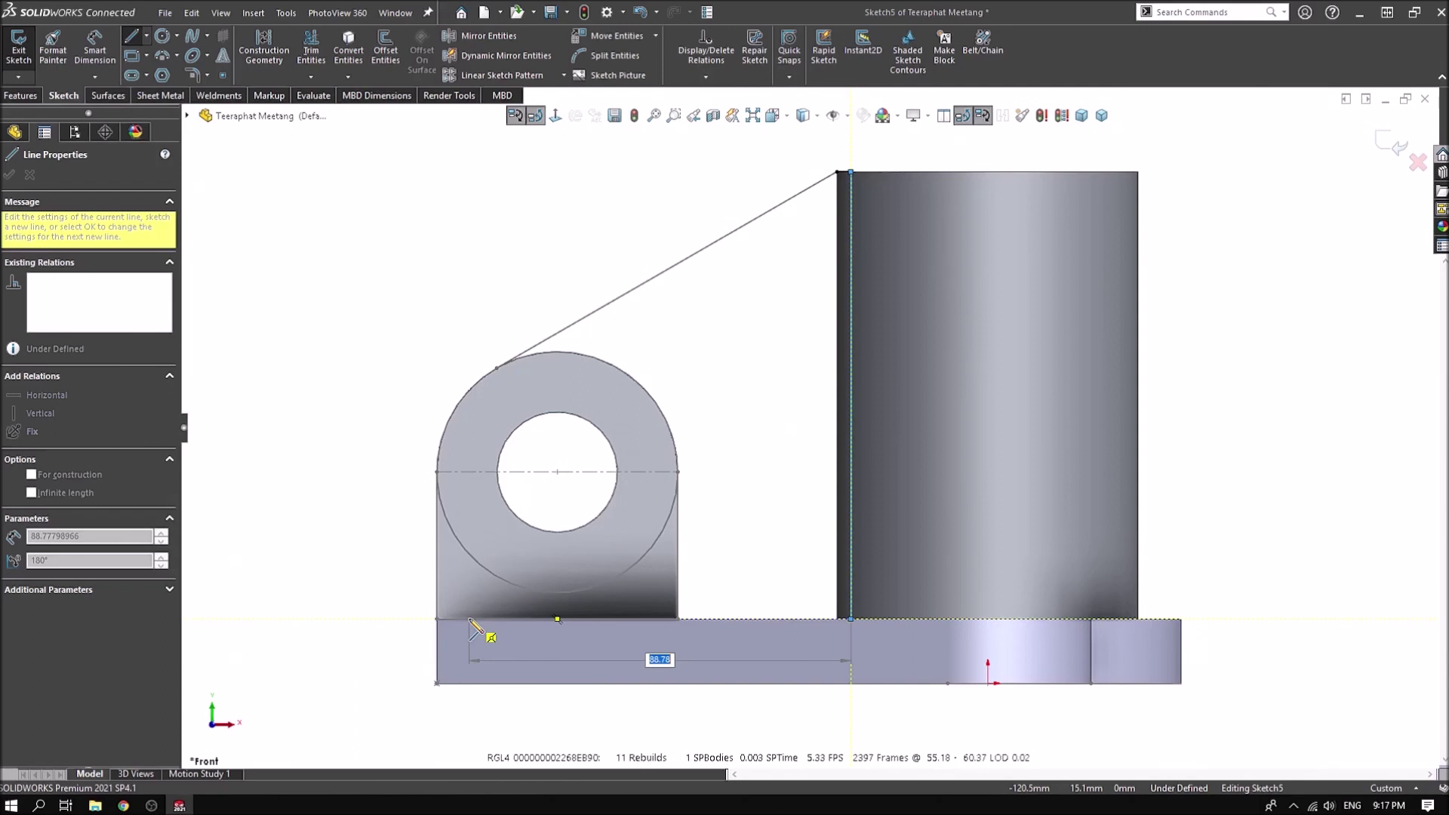
click(678, 619)
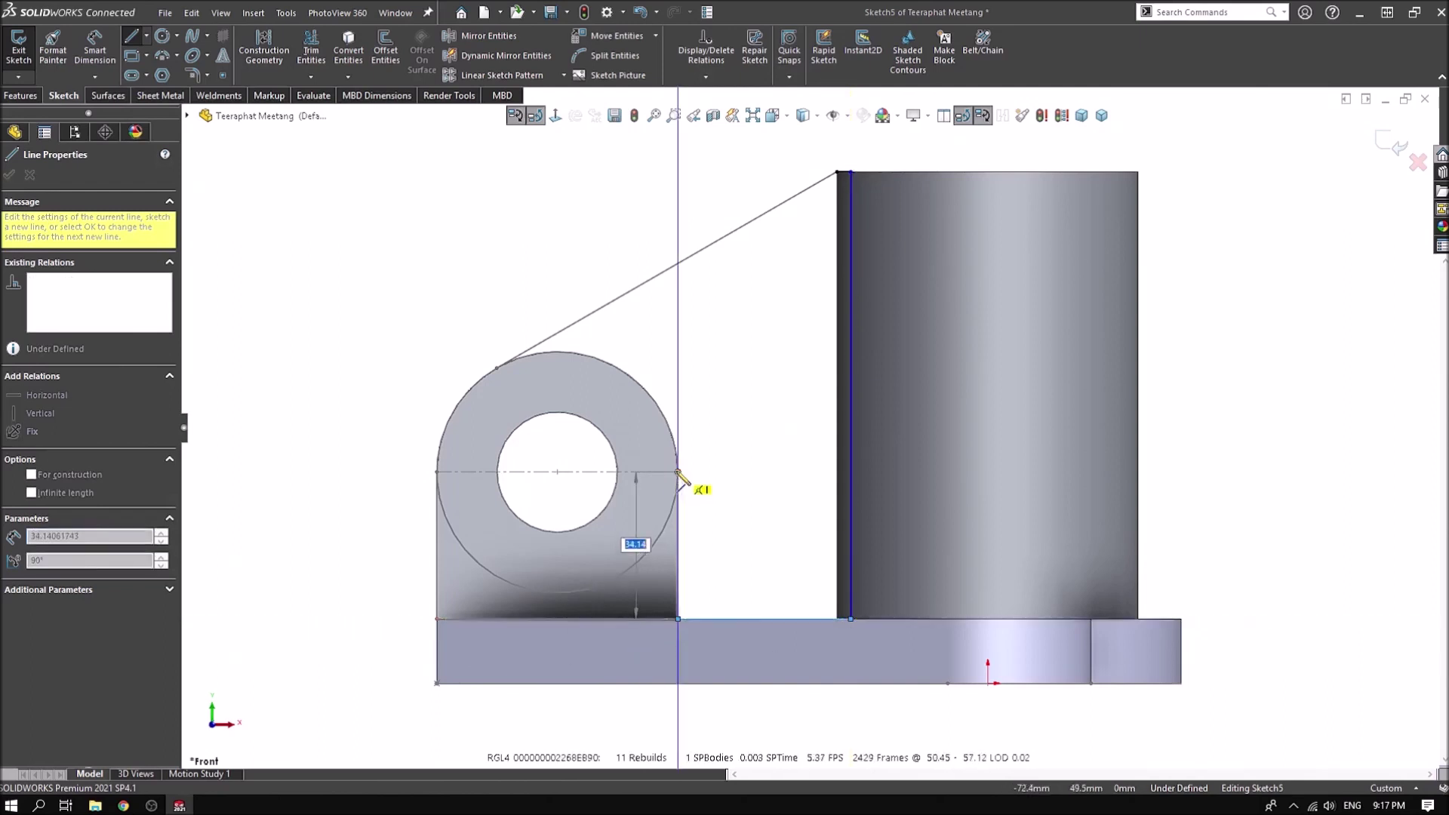
click(678, 471)
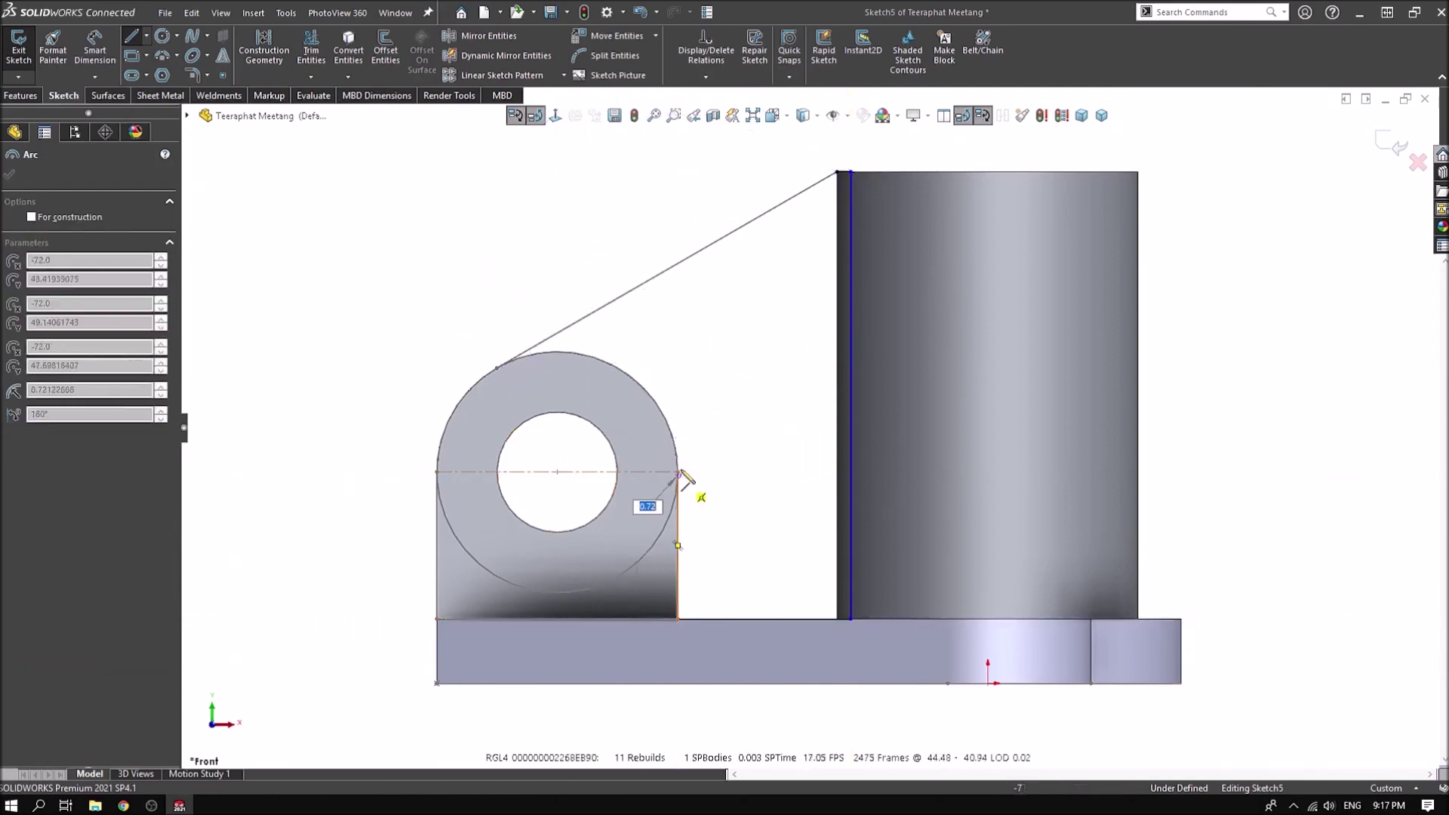
click(497, 367)
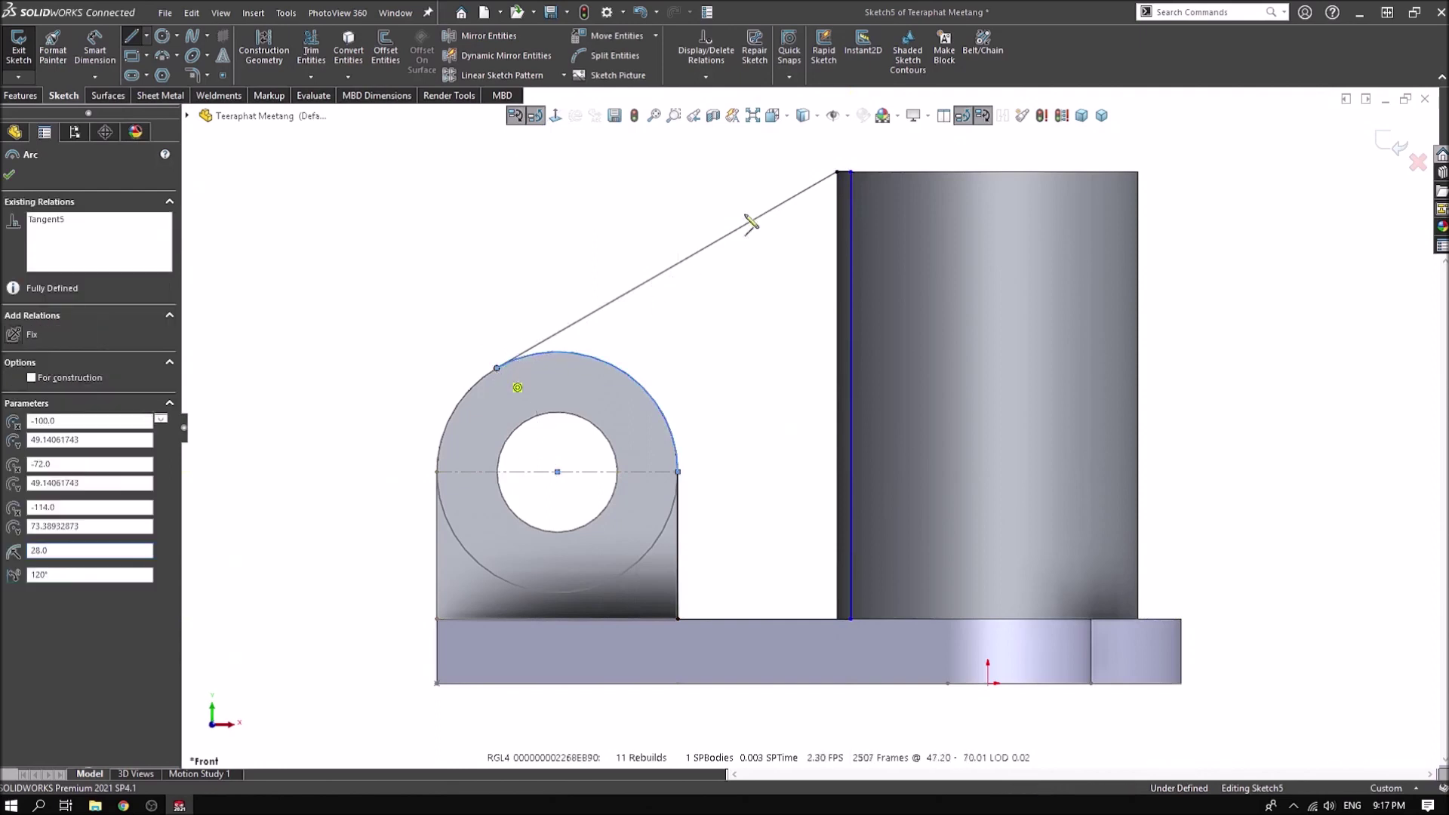
click(836, 172)
right_click(720, 197)
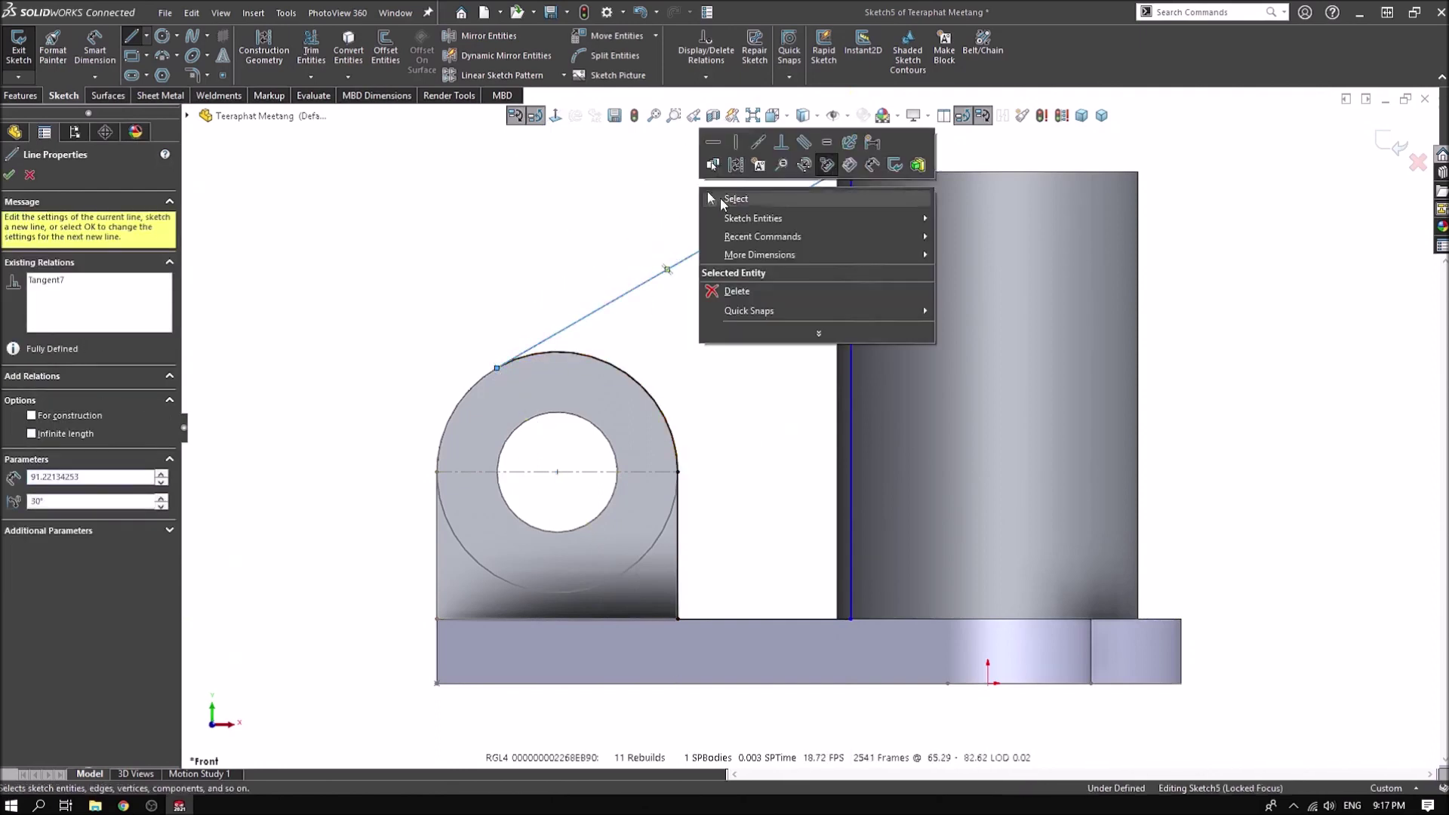
click(722, 258)
Dimension the rib's vertical edge 2.5 mm offset from the cylinder
right_drag(722, 258, 679, 188)
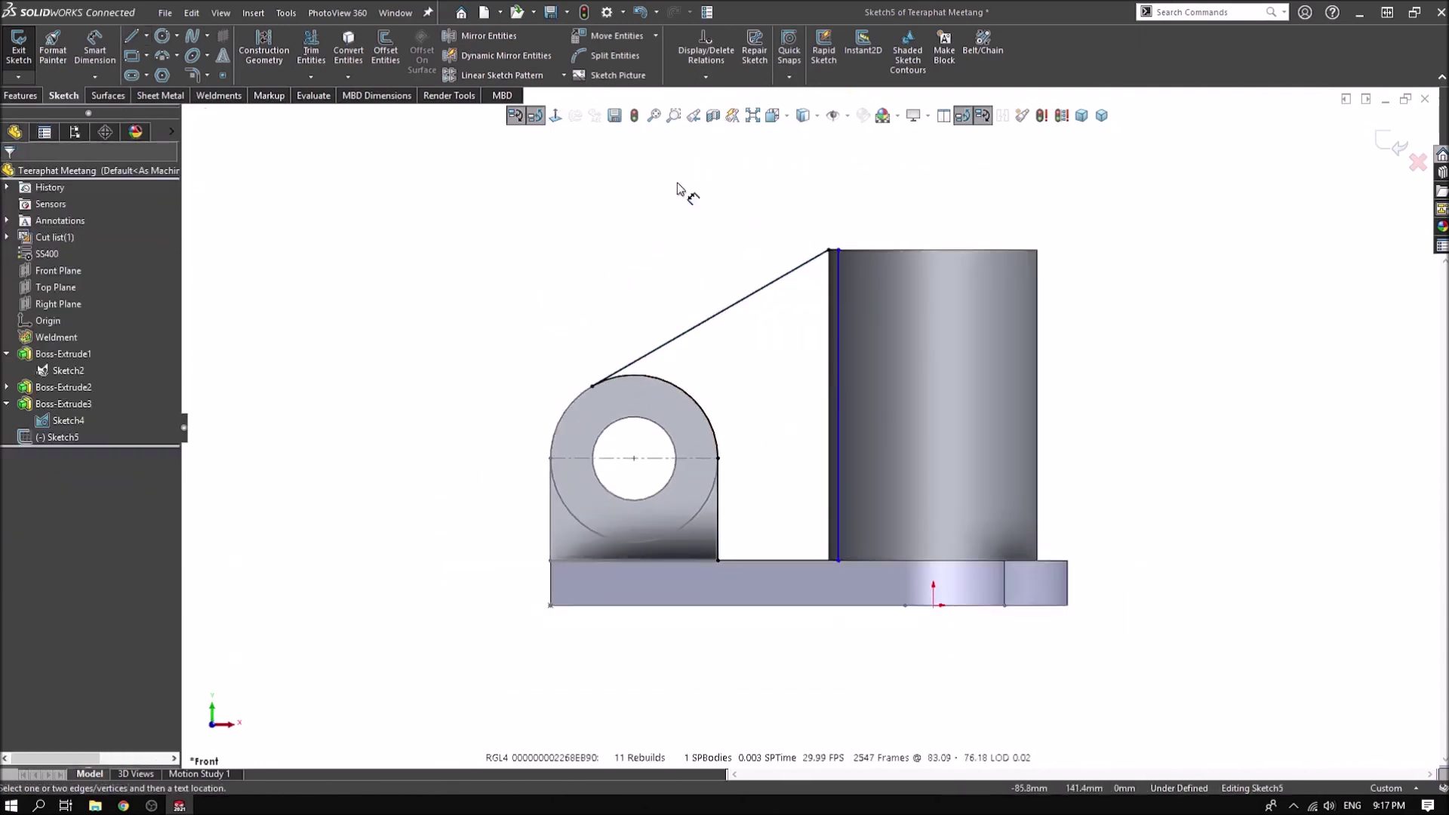
click(836, 286)
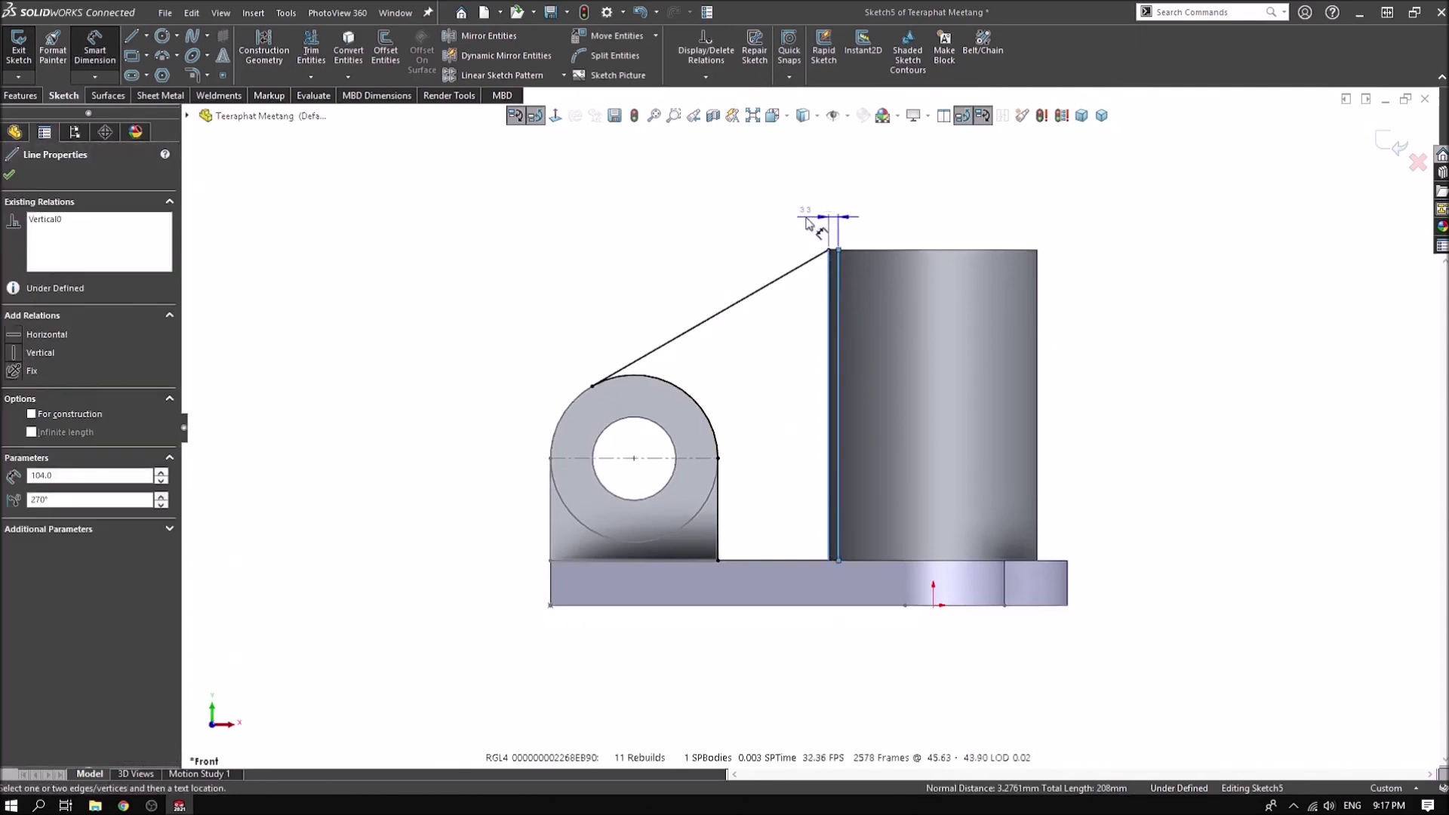
click(806, 219)
text(2.5)
key(Return)
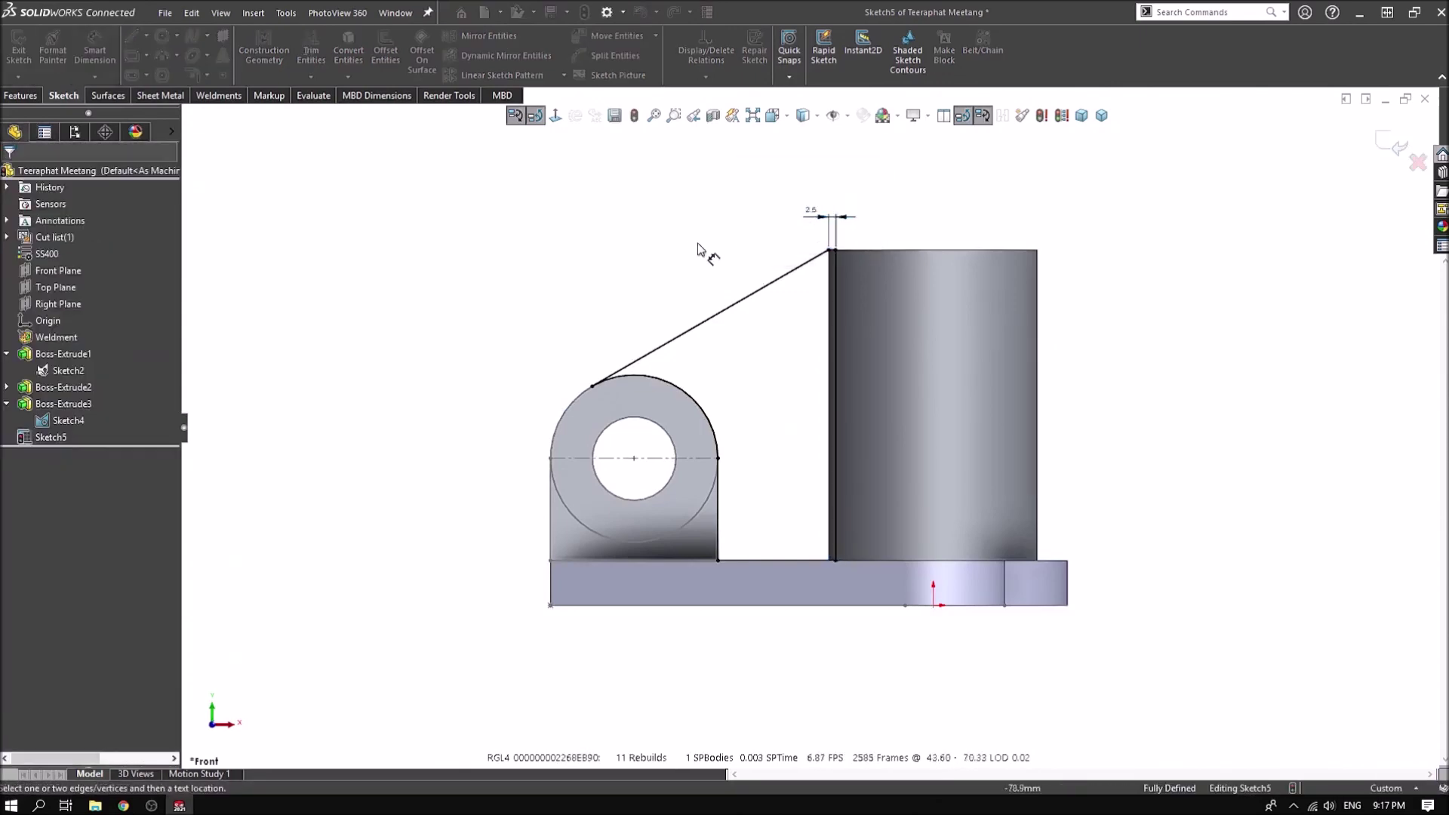
key(ctrl+7)
click(21, 95)
Extrude the rib sketch 12 mm
click(26, 50)
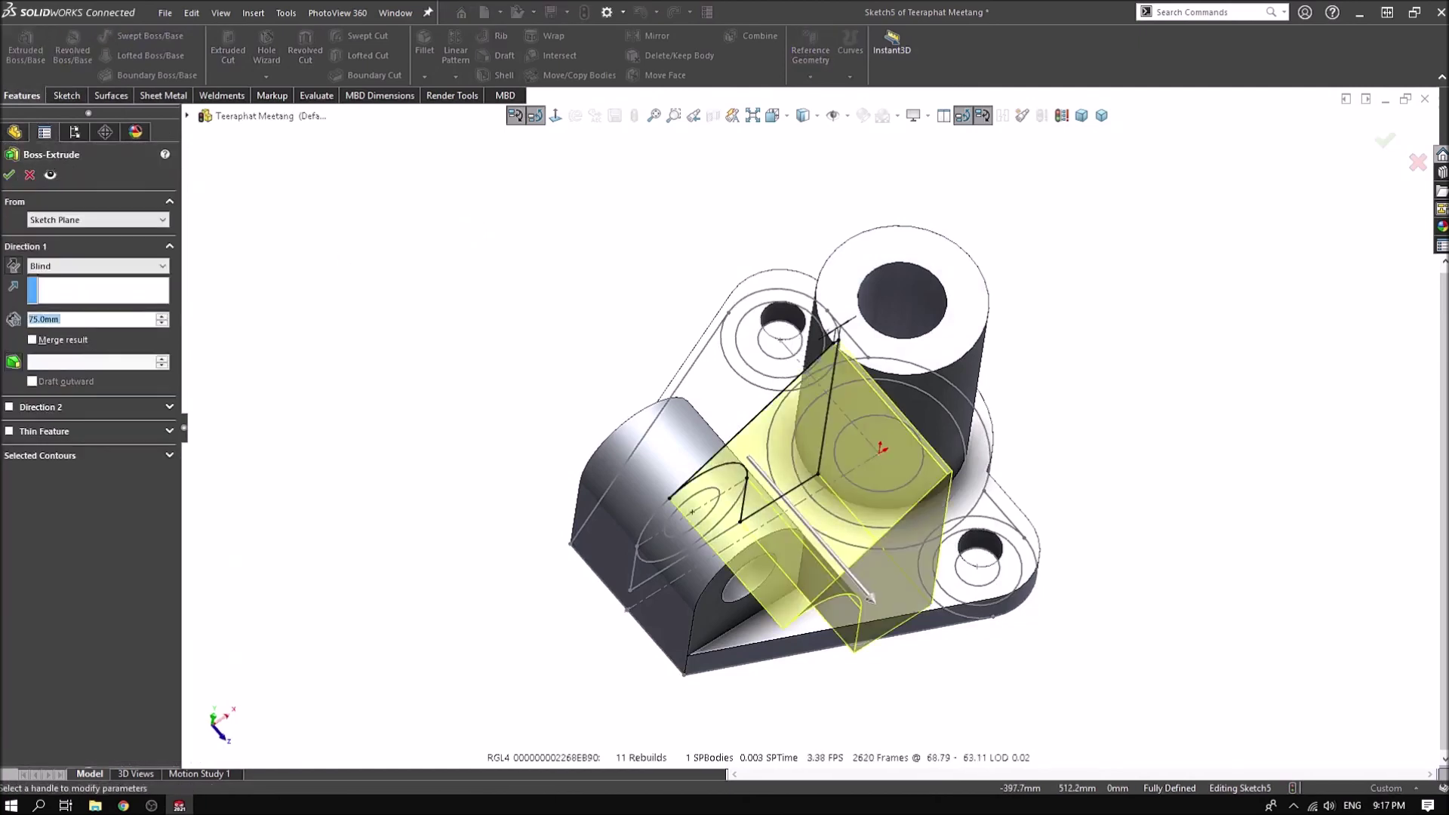
text(12)
key(Return)
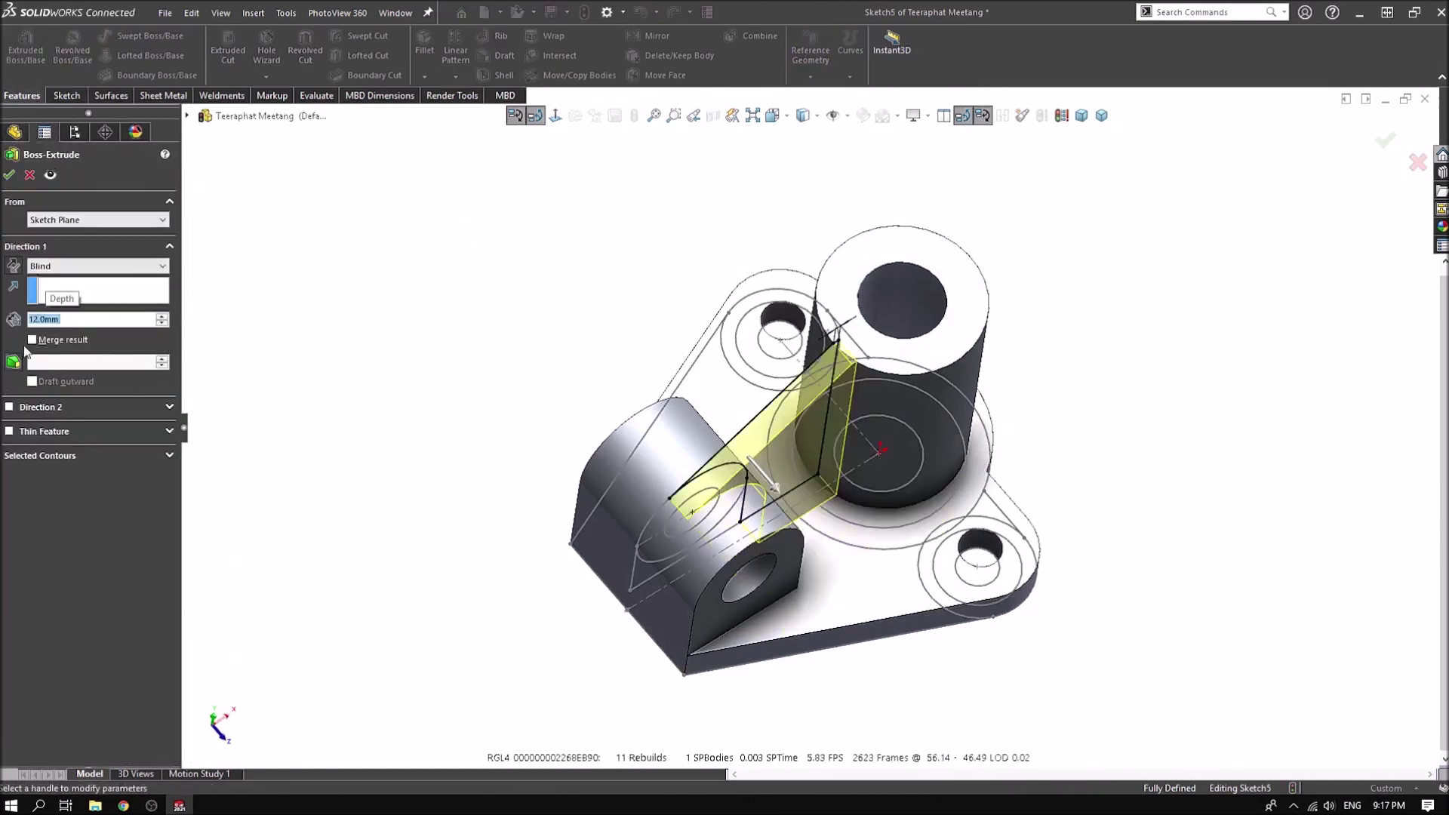
click(5, 178)
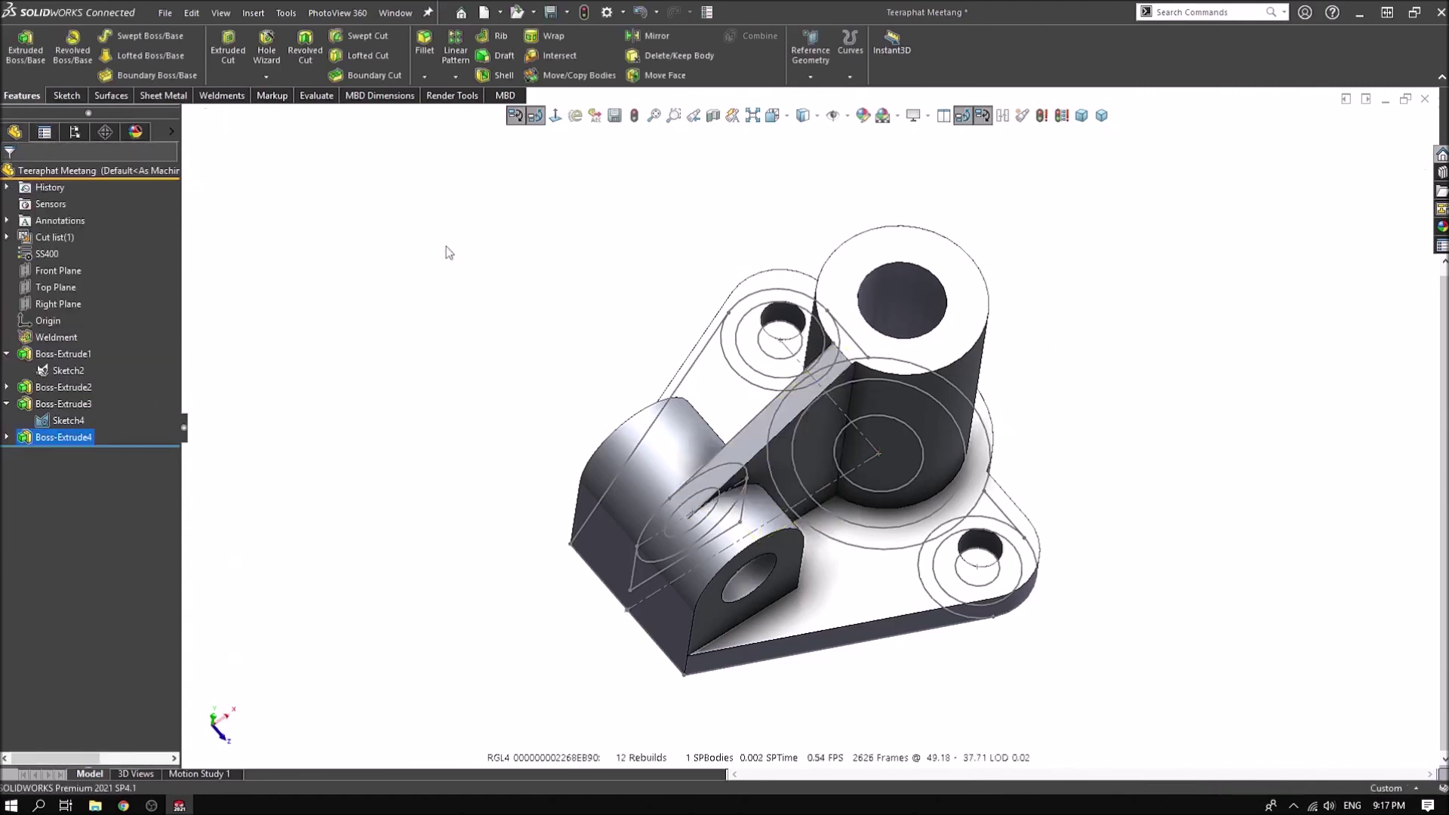
Orbit the part and select the base plate's top face
mouse_move(1181, 464)
middle_down()
mouse_move(1132, 382)
mouse_move(934, 314)
mouse_move(985, 396)
middle_up()
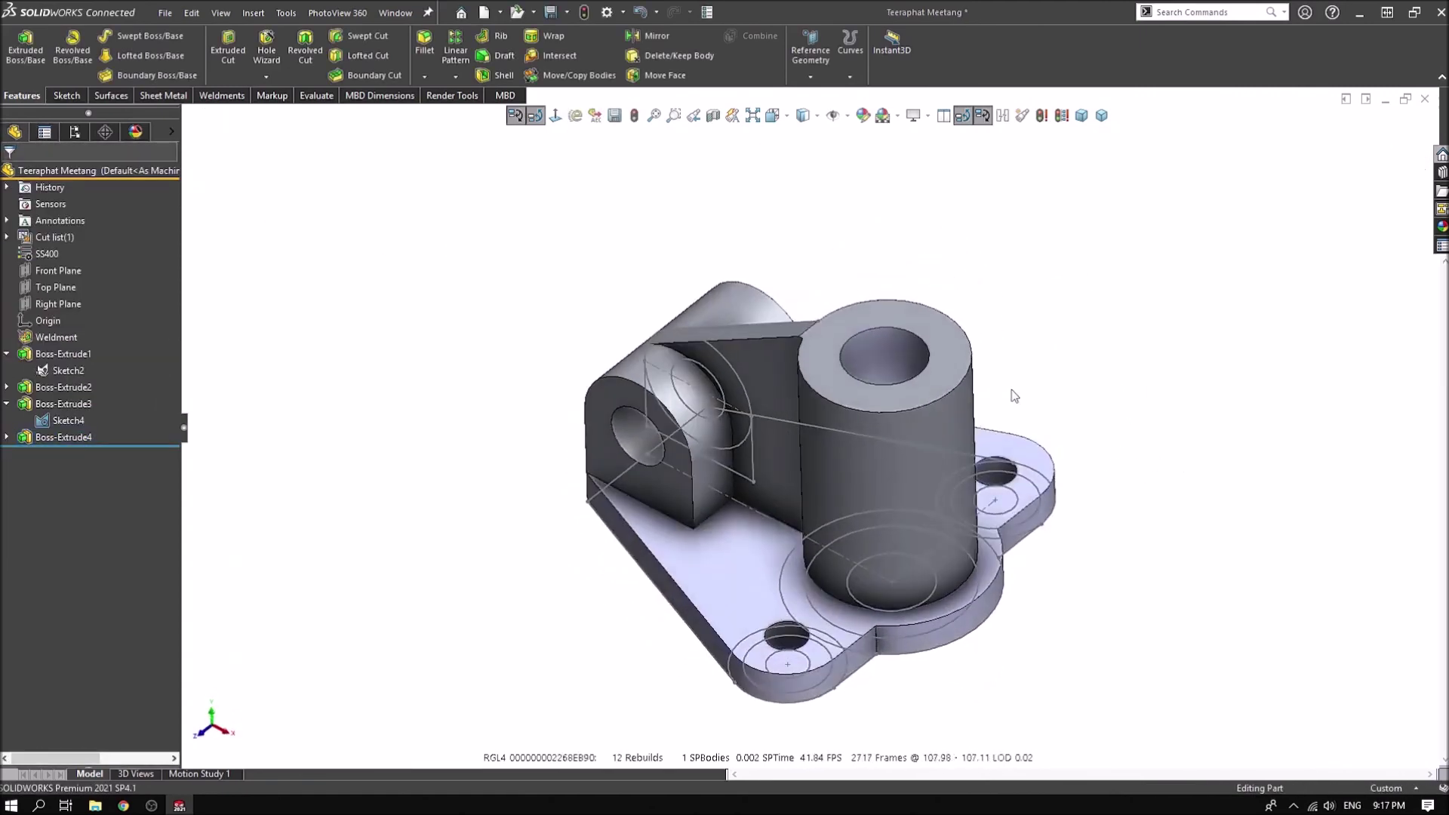
click(44, 273)
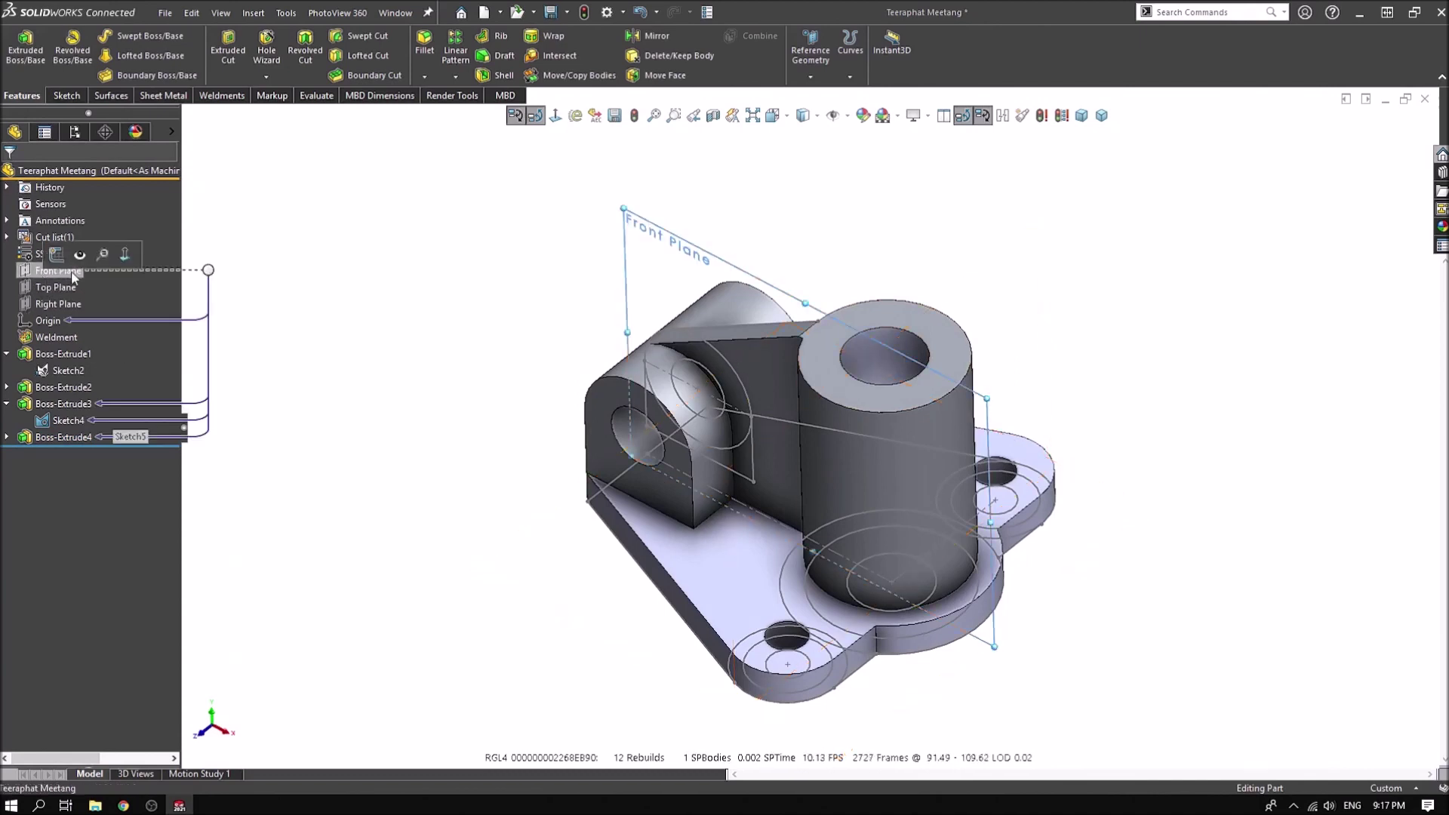
click(1249, 436)
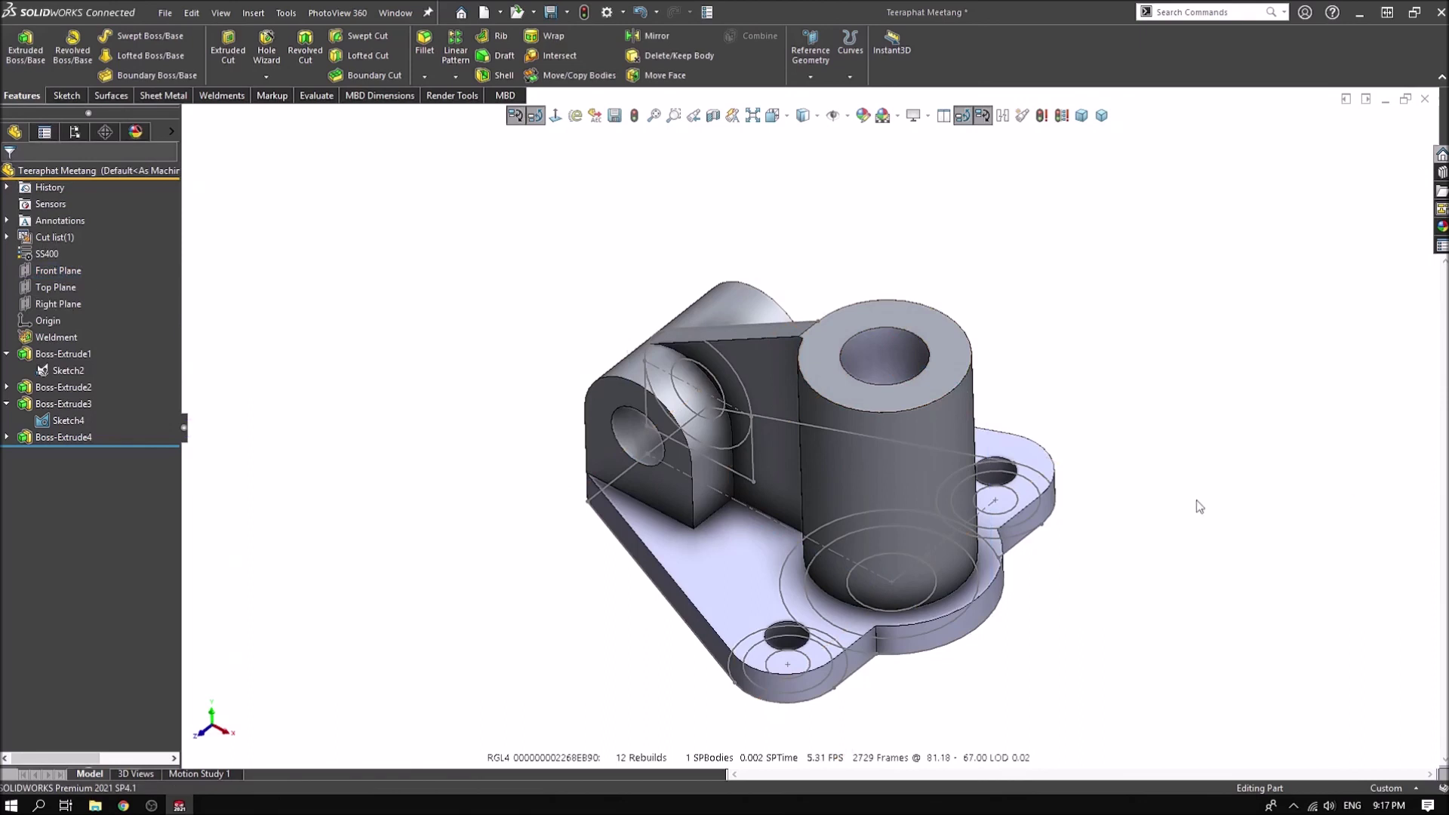
scroll(1190, 516, up, 2)
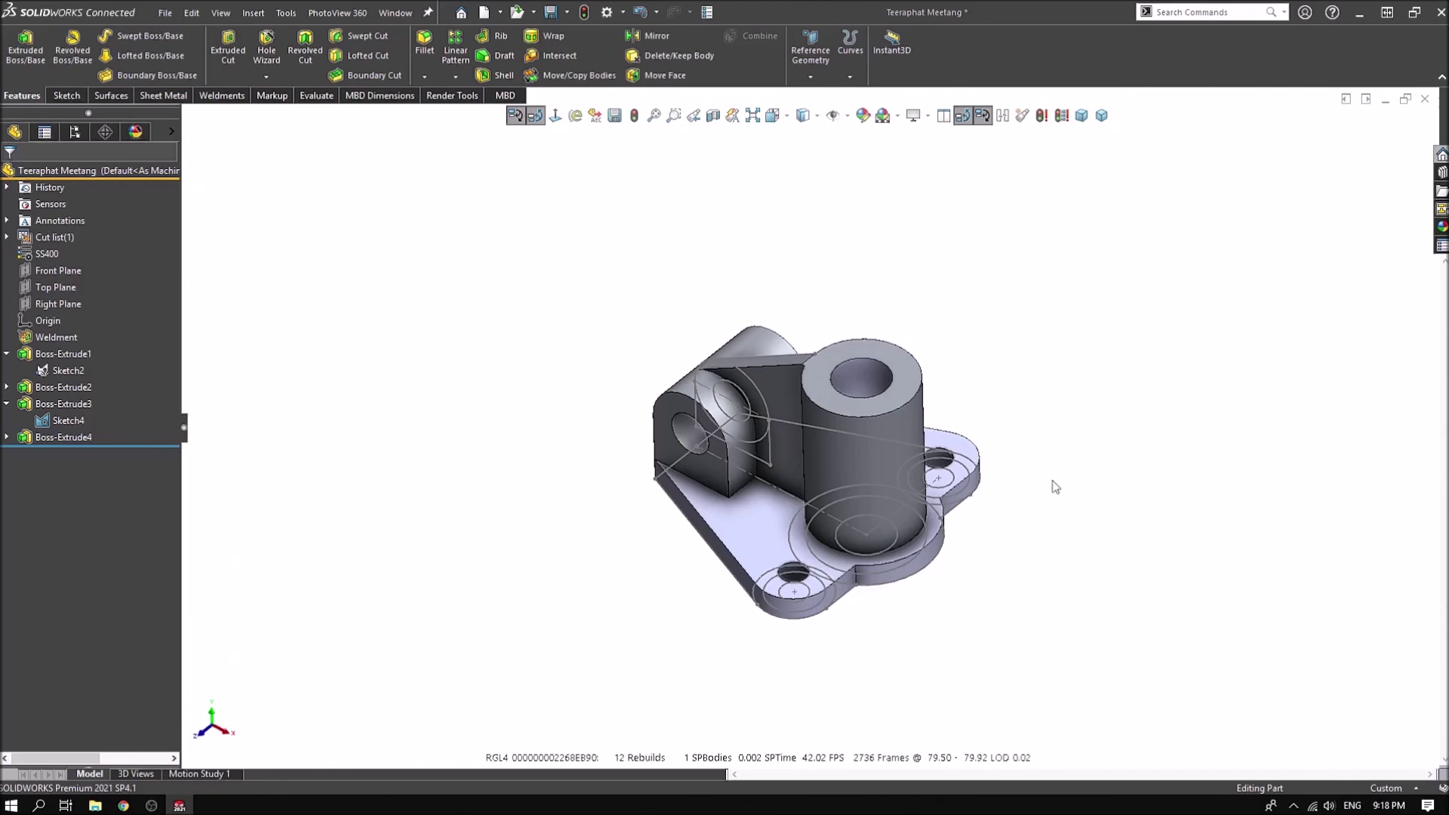
scroll(905, 483, down, 3)
click(770, 513)
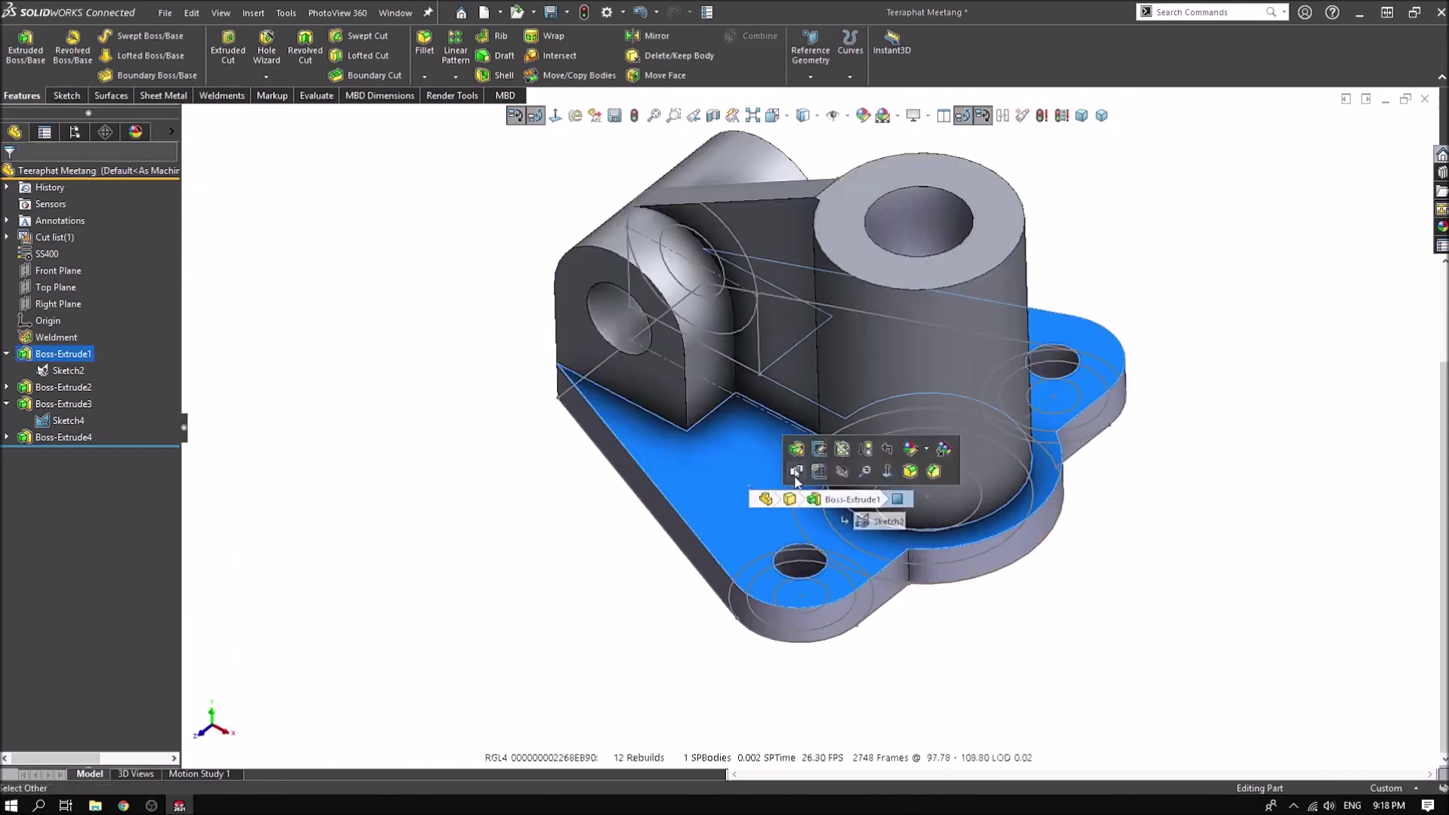
click(818, 475)
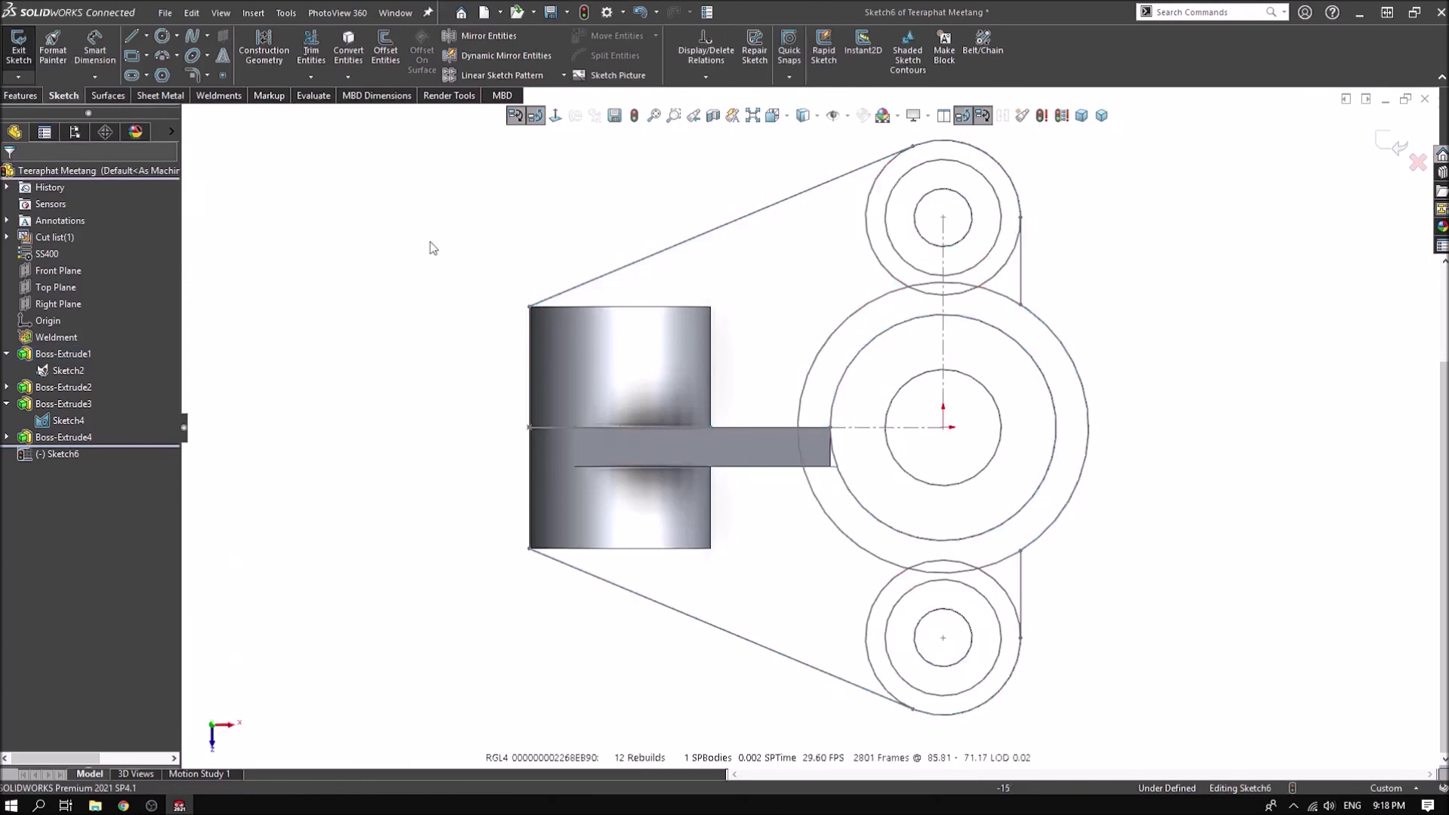
click(18, 46)
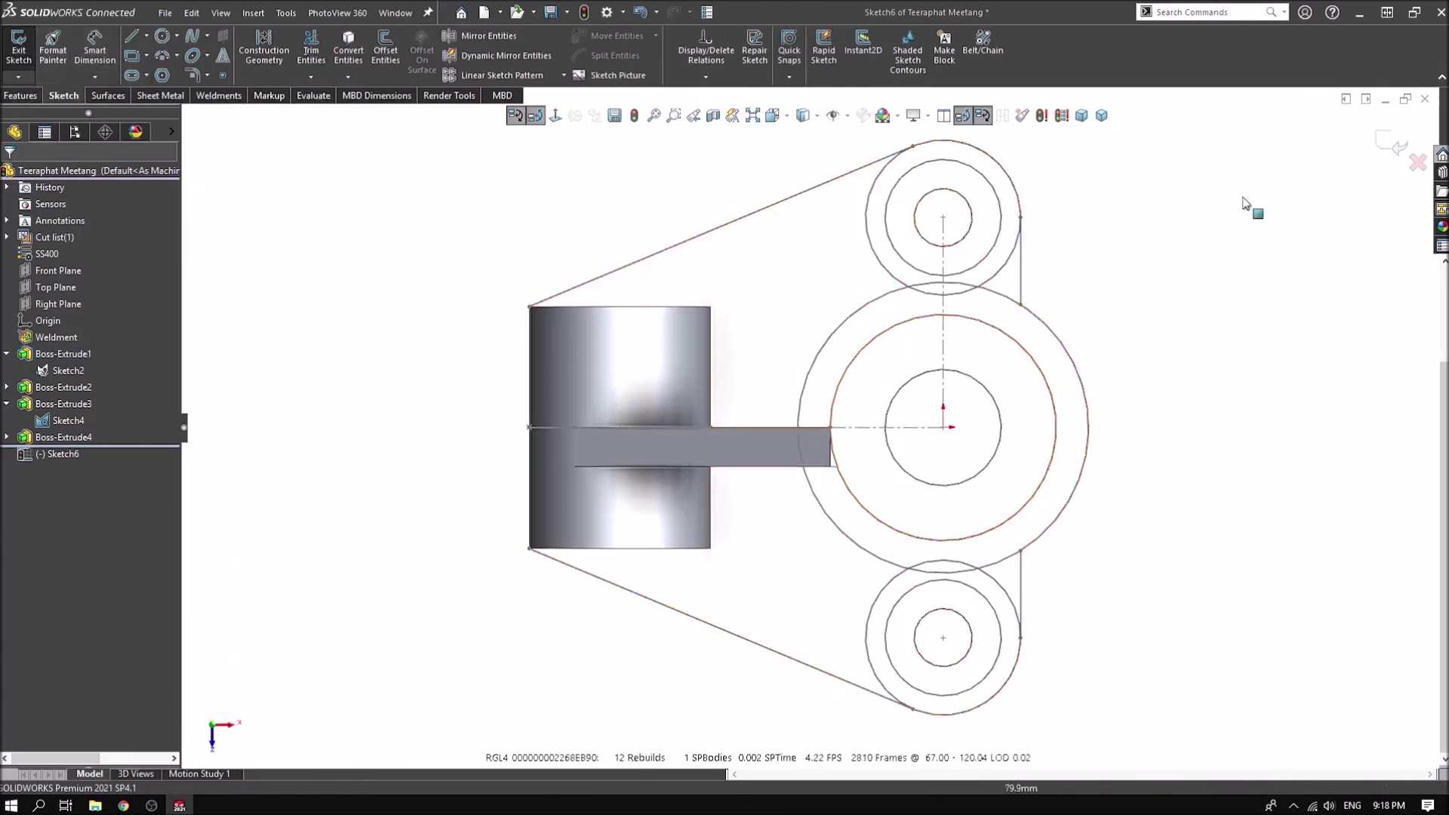
click(18, 46)
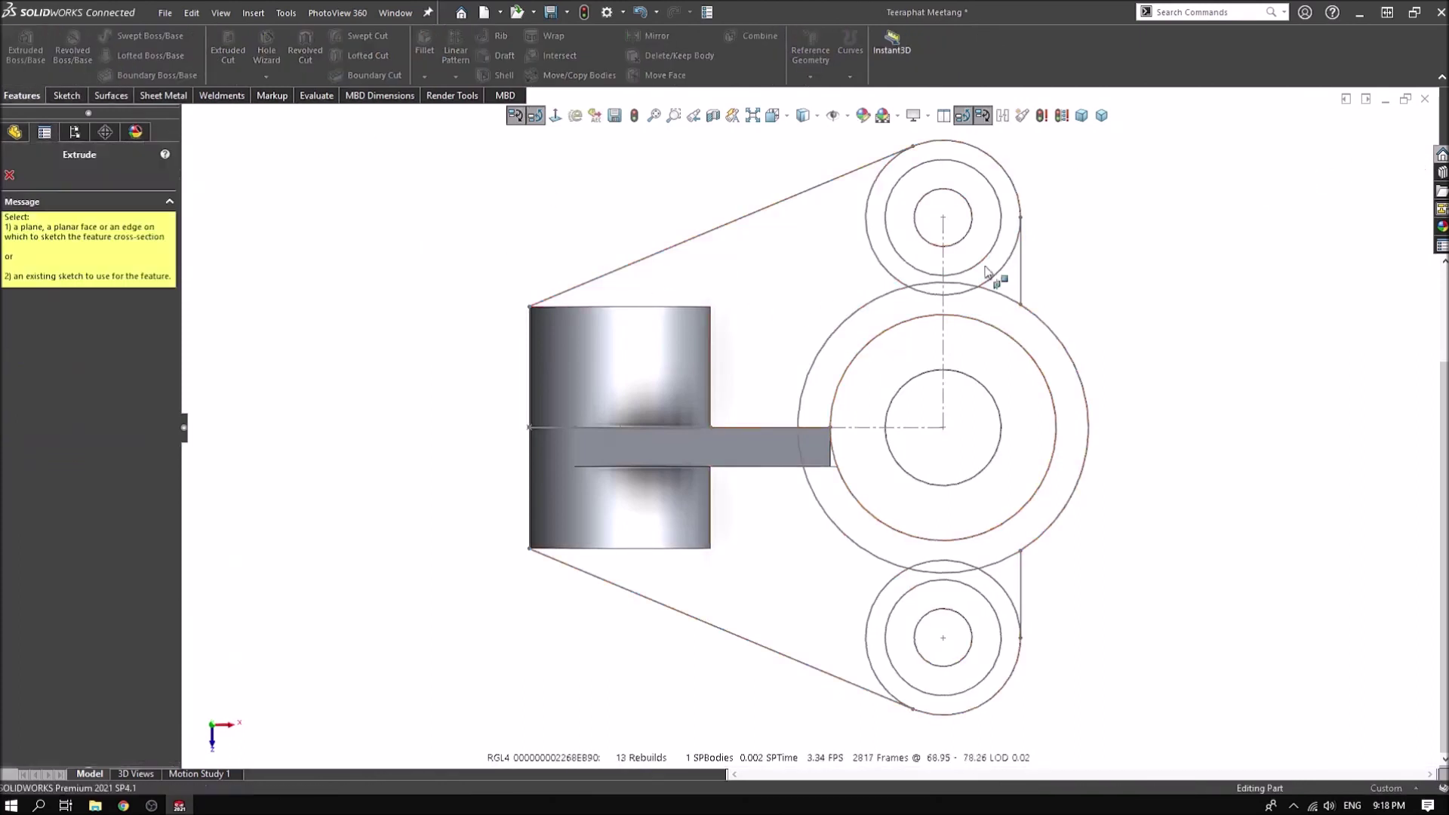
click(925, 242)
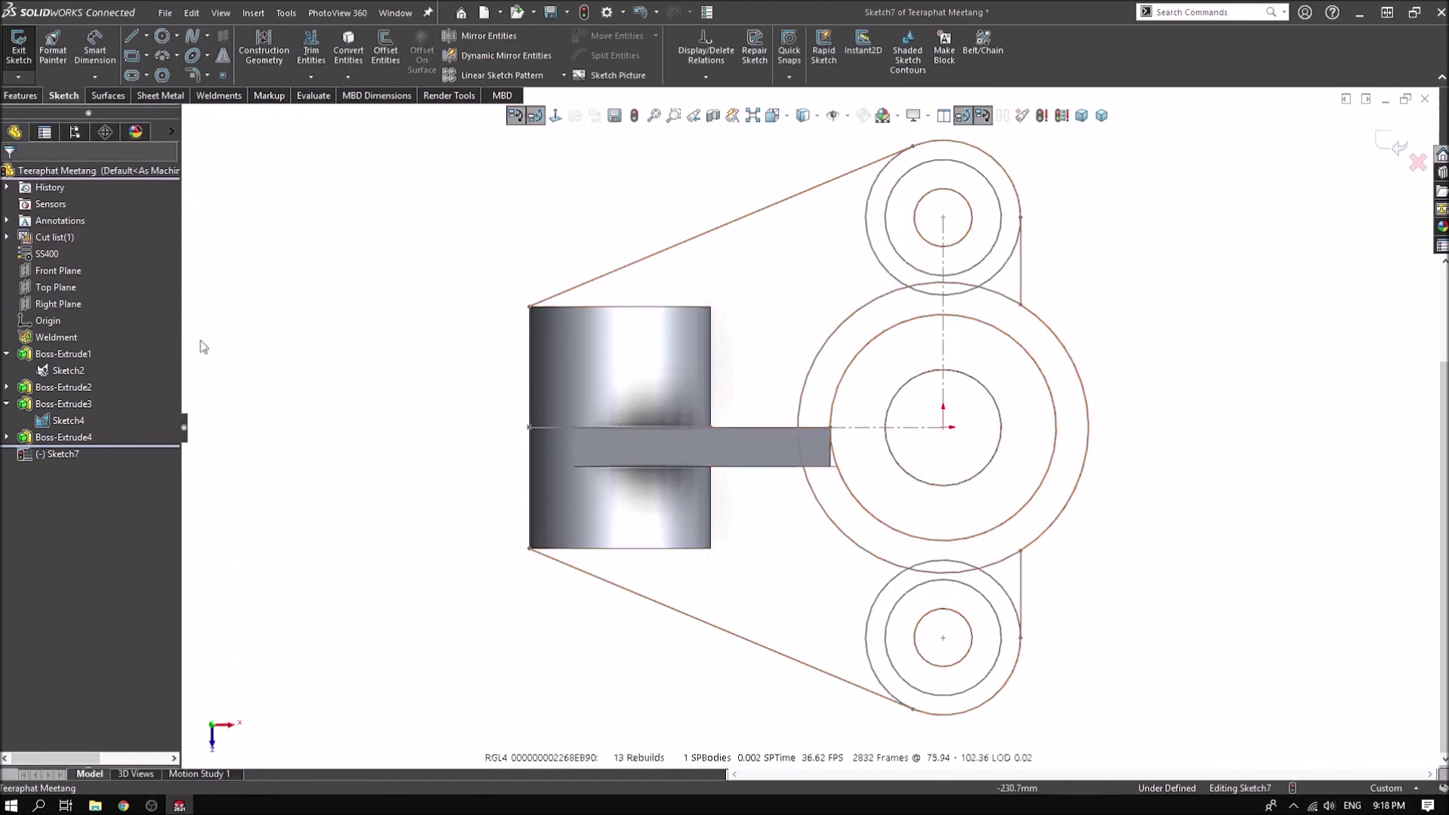
click(1389, 143)
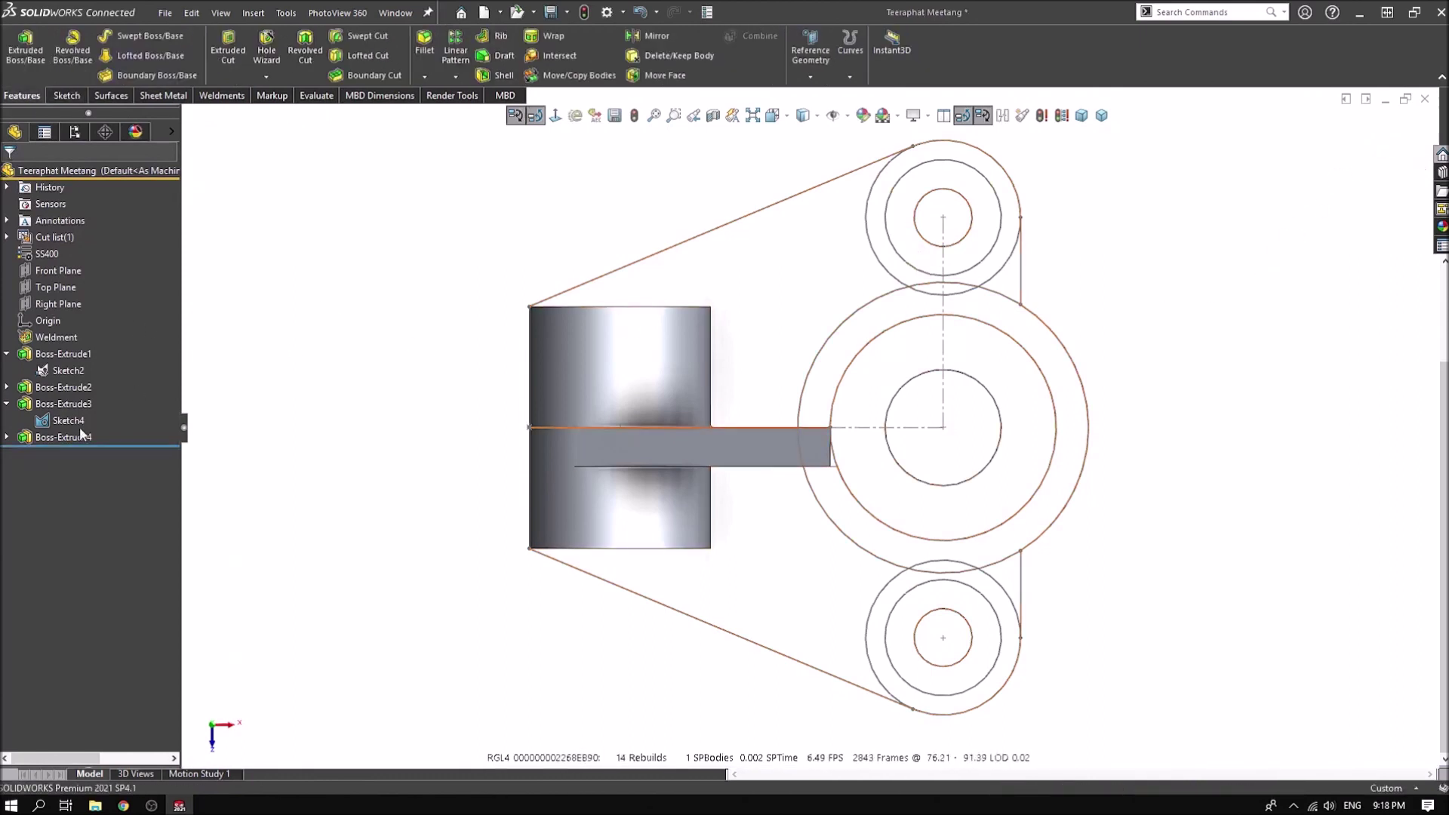
click(68, 370)
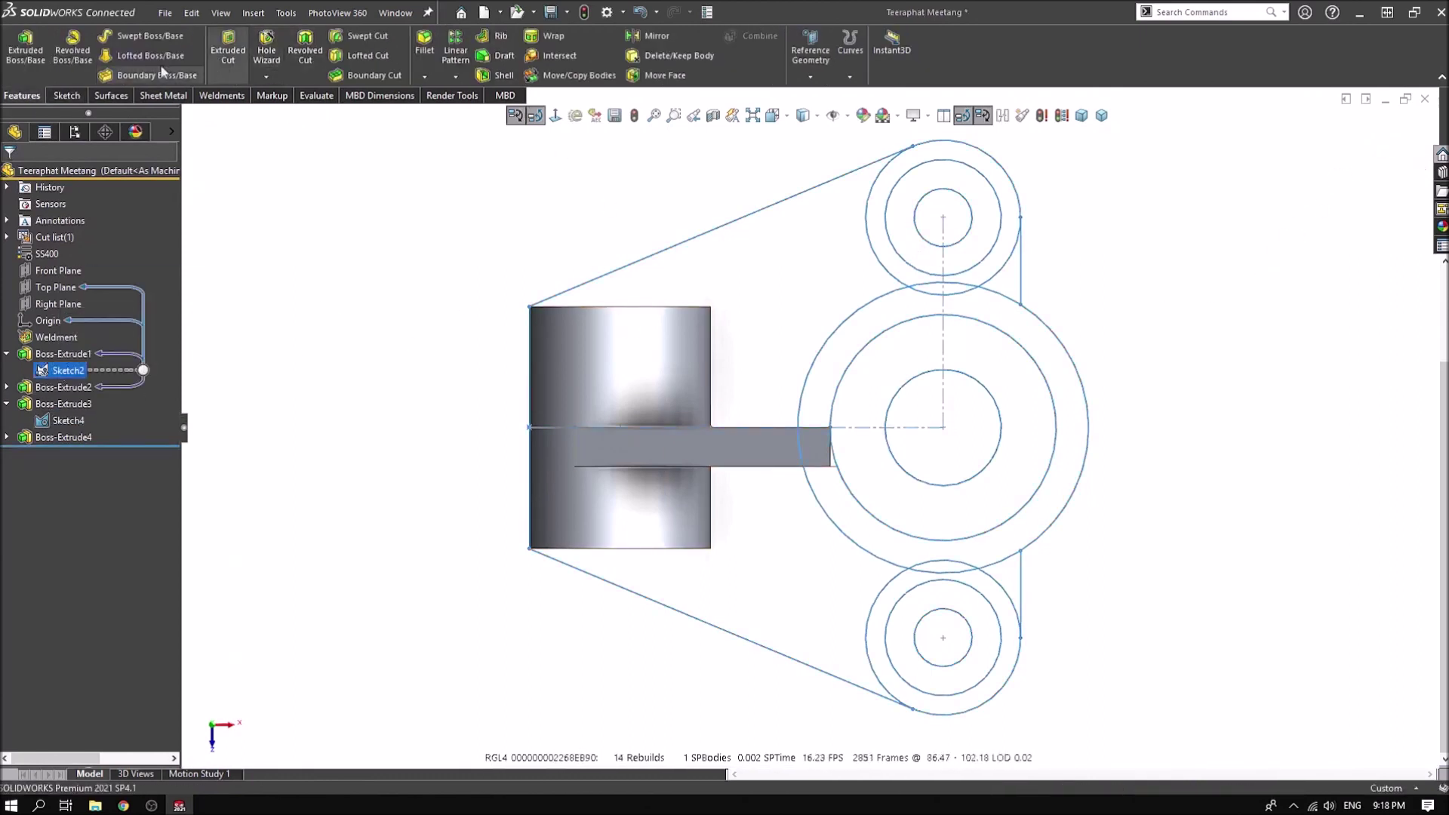
Extrude Sketch2's upper and lower bolt-hole ring regions to a 19 mm depth
click(25, 45)
click(936, 220)
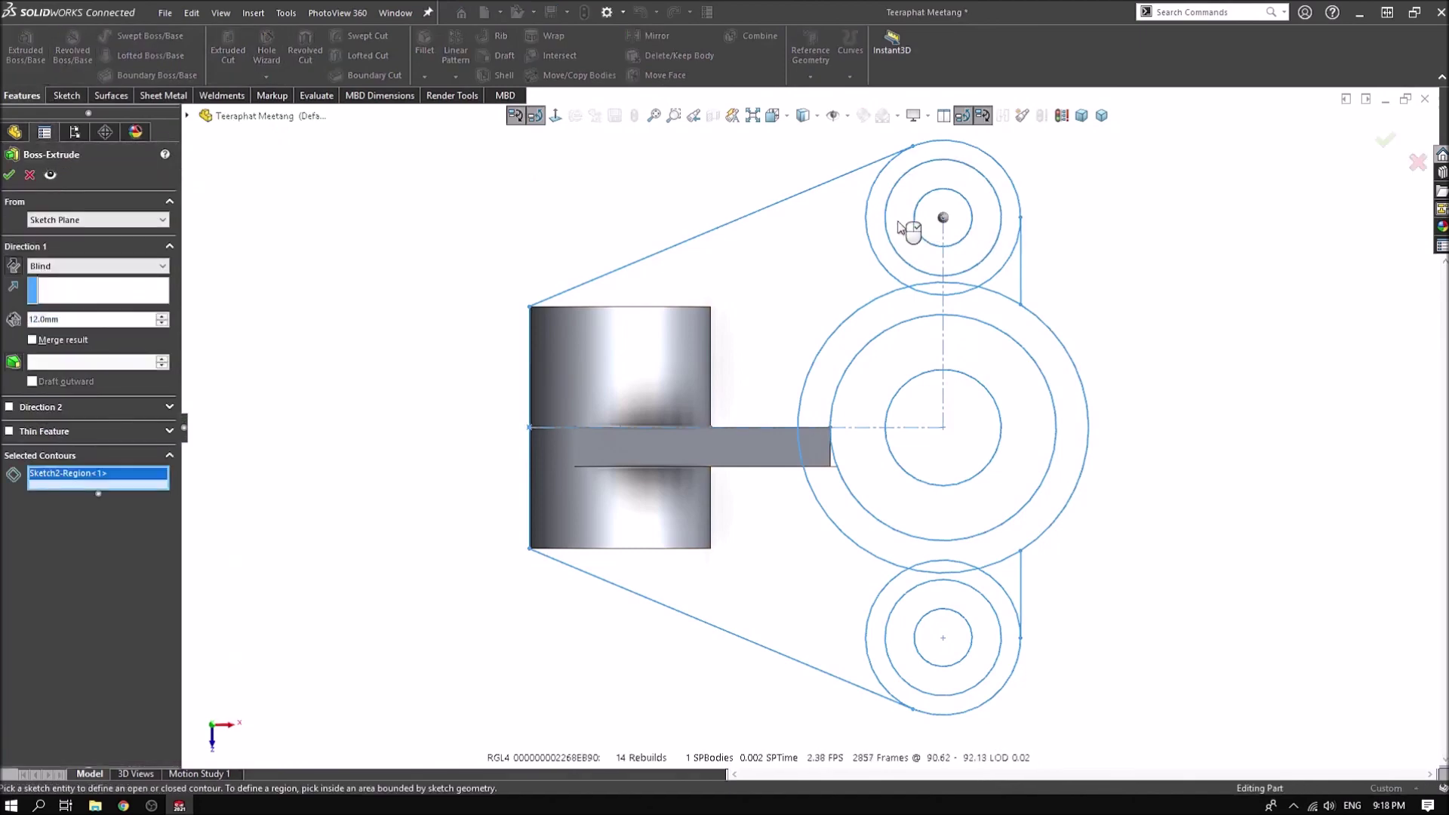
click(905, 656)
middle_drag(1196, 608, 1140, 324)
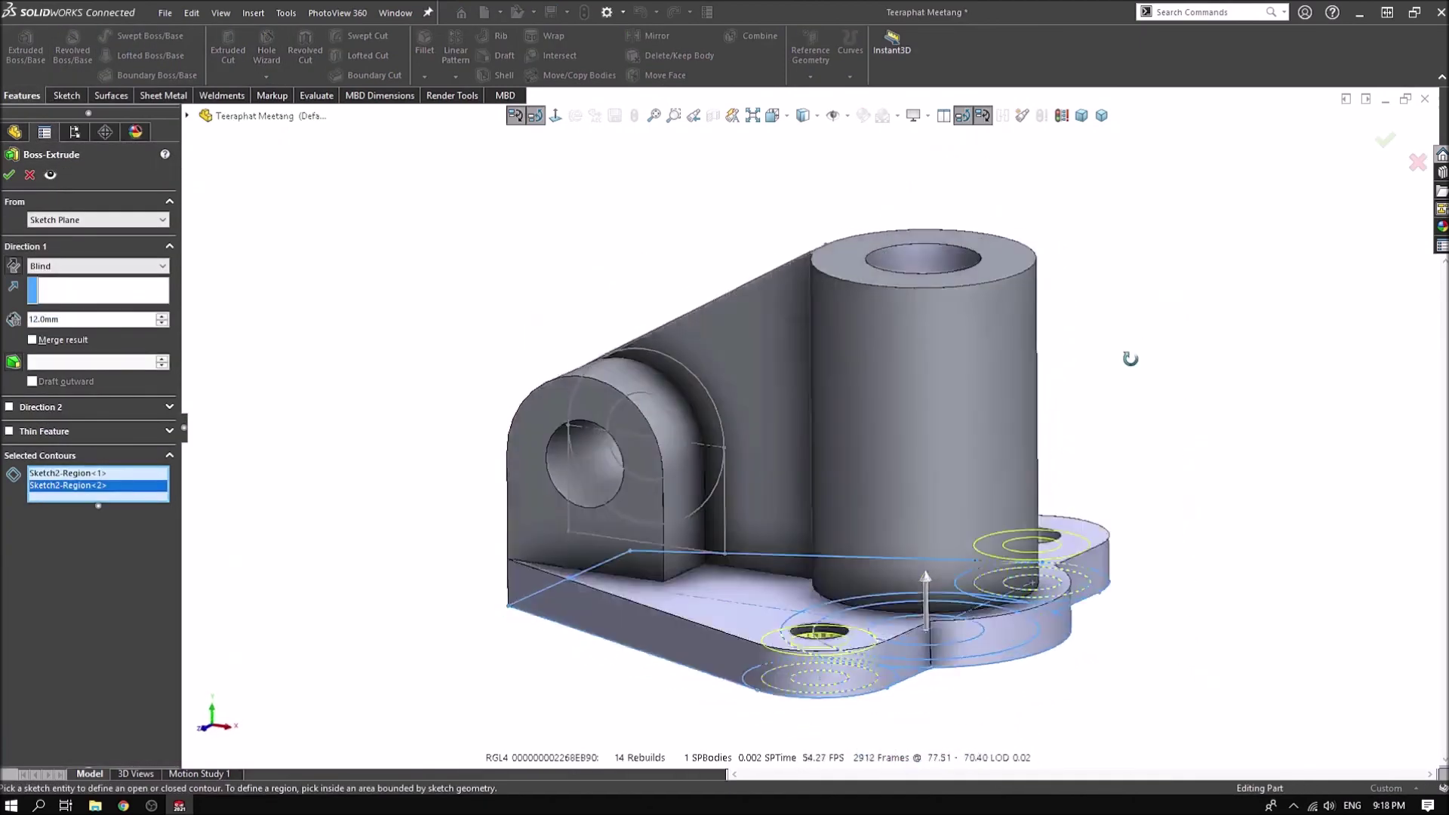
scroll(806, 731, down, 5)
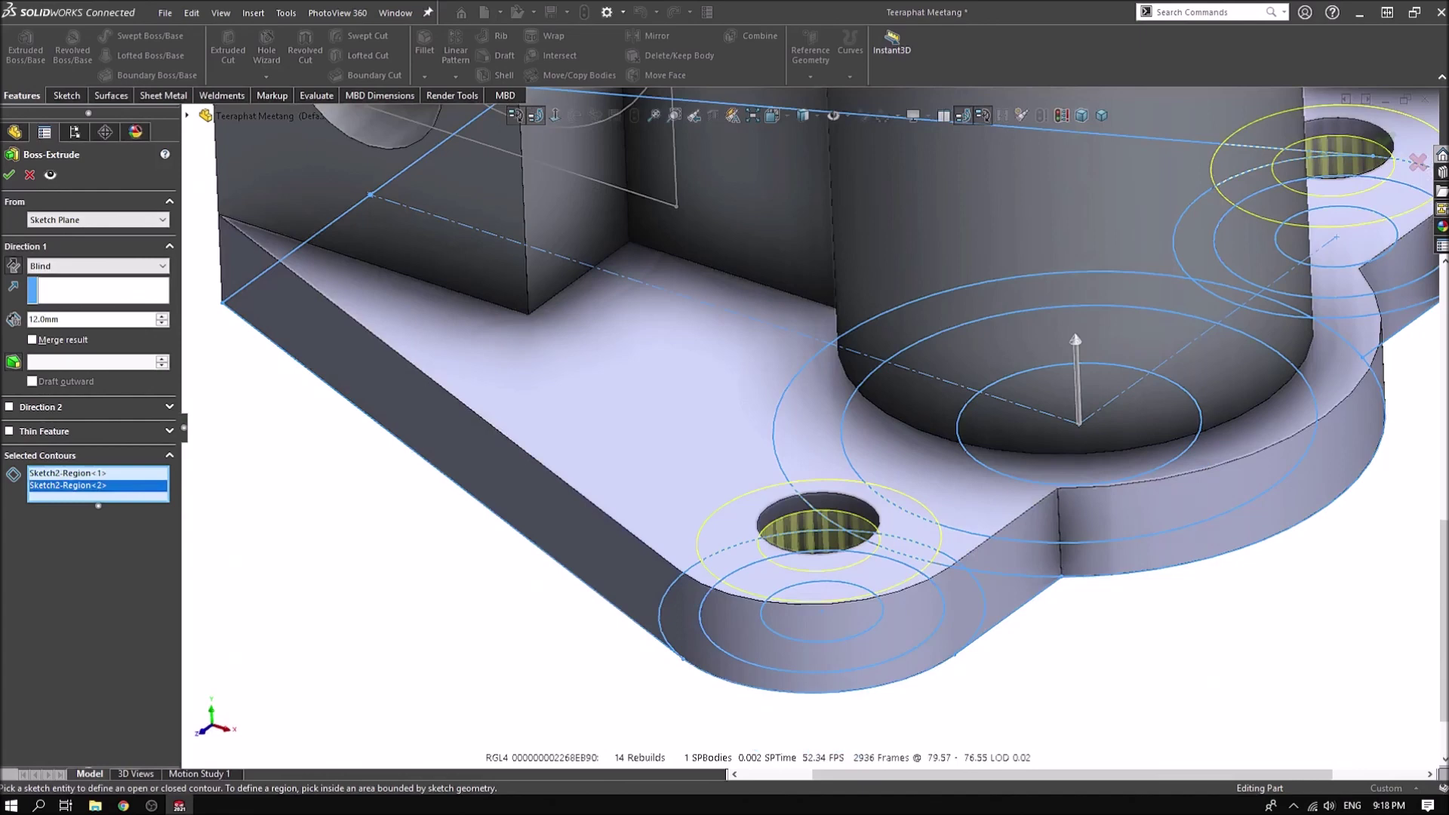
text(19)
key(Return)
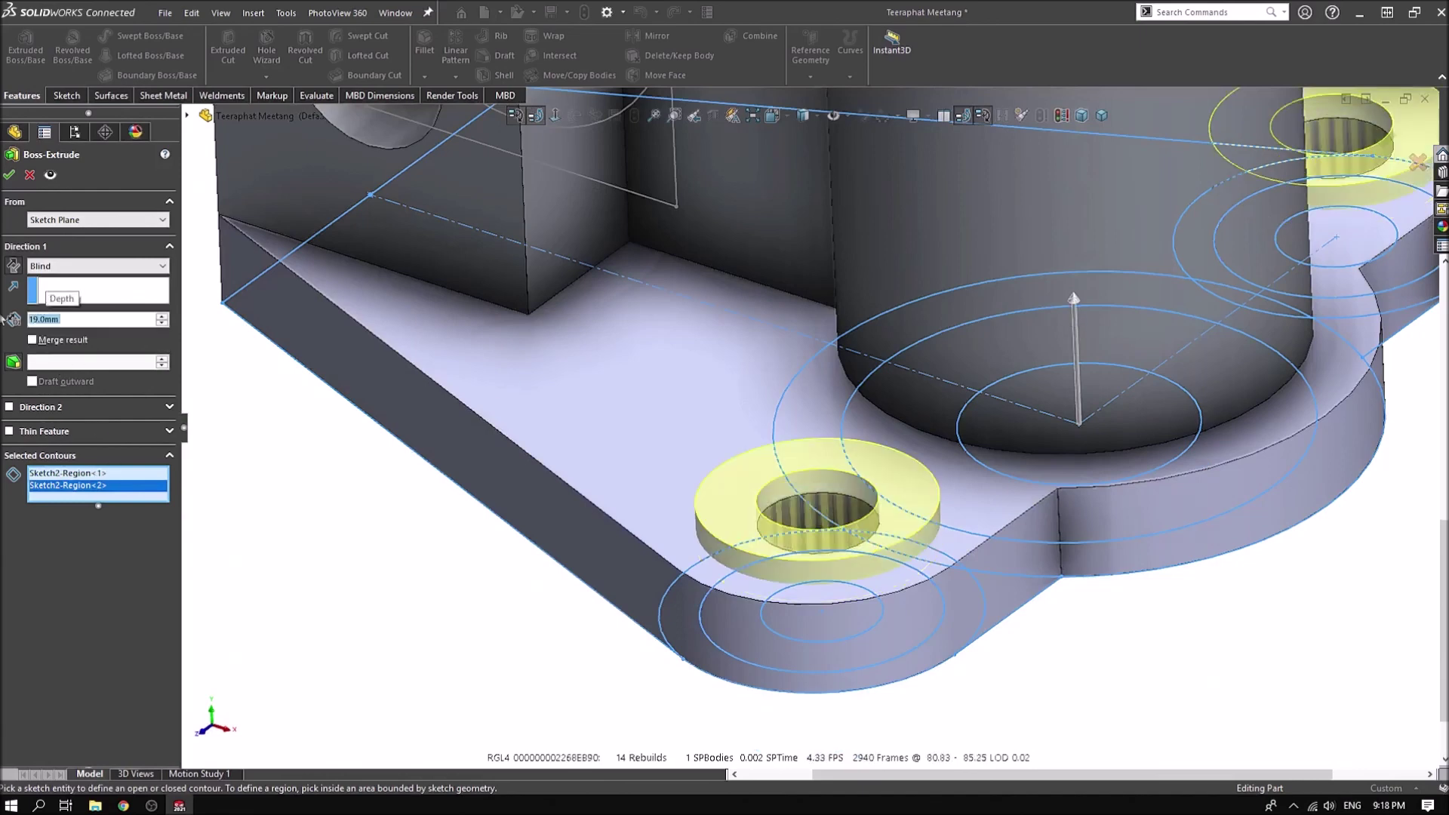
Accept the 19 mm bolt-hole ring boss extrusion and zoom out to inspect the bracket
click(9, 174)
scroll(906, 468, up, 3)
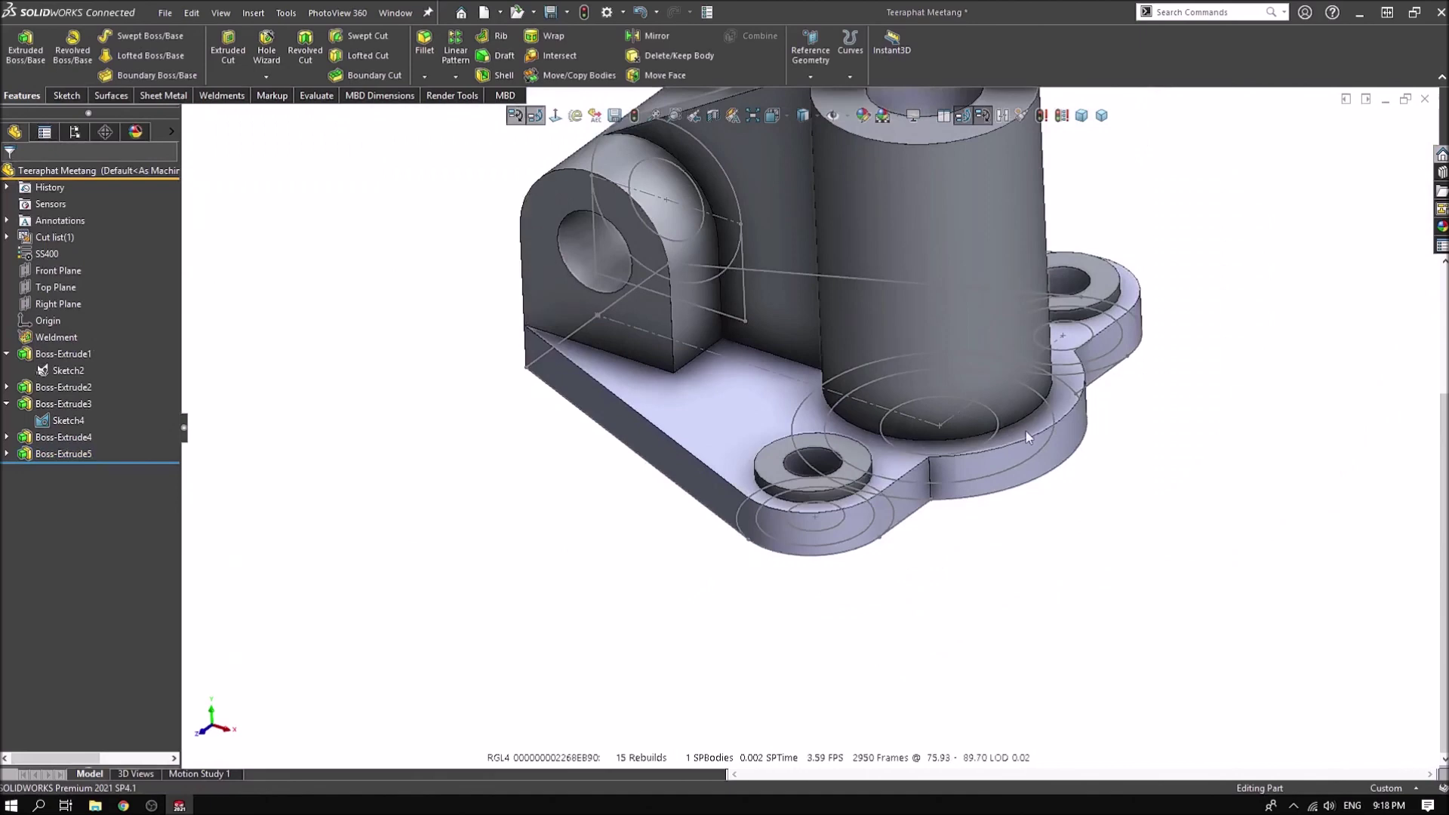
scroll(1027, 427, up, 3)
scroll(1072, 343, down, 3)
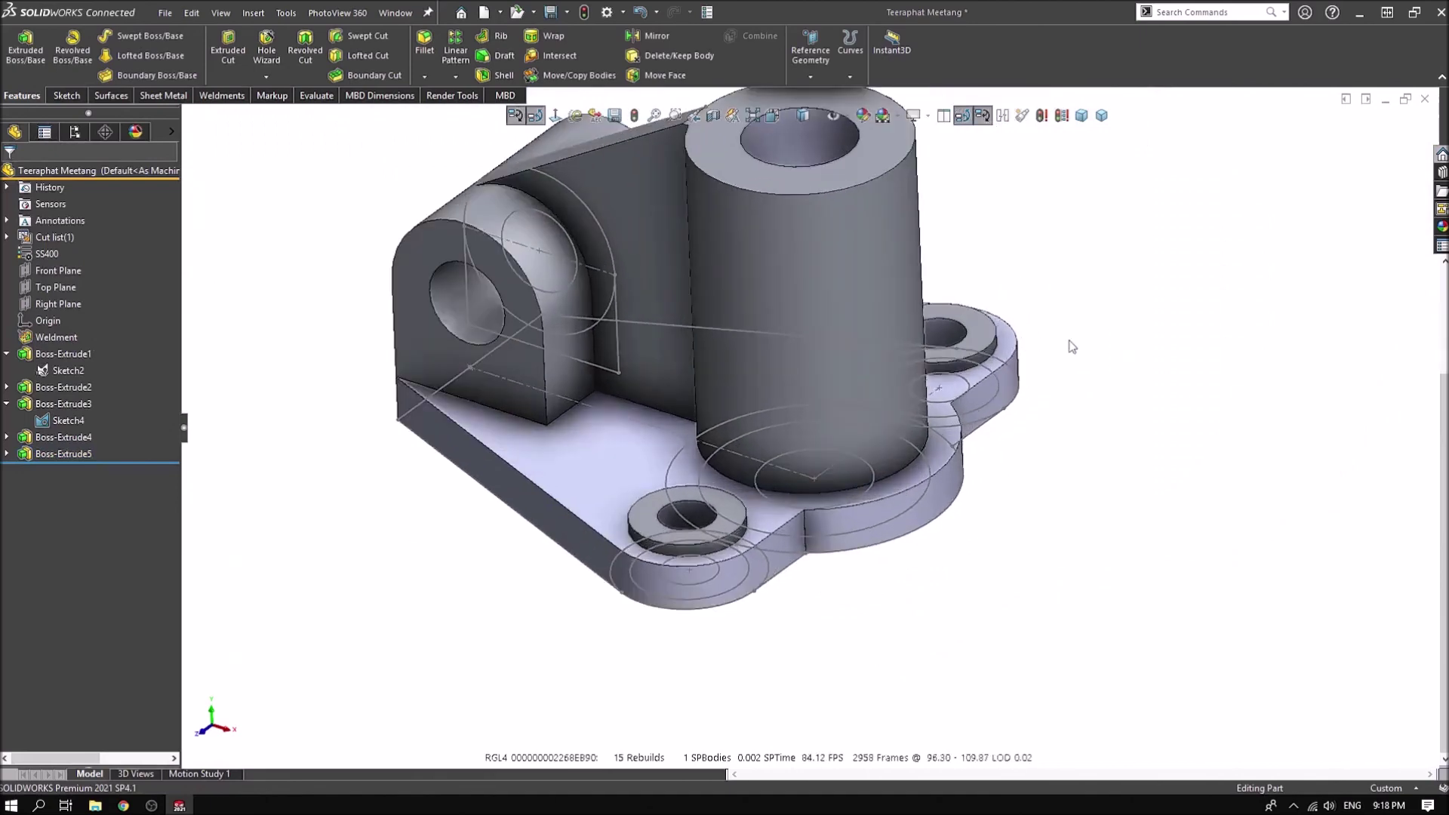
scroll(799, 407, up, 2)
scroll(788, 339, up, 2)
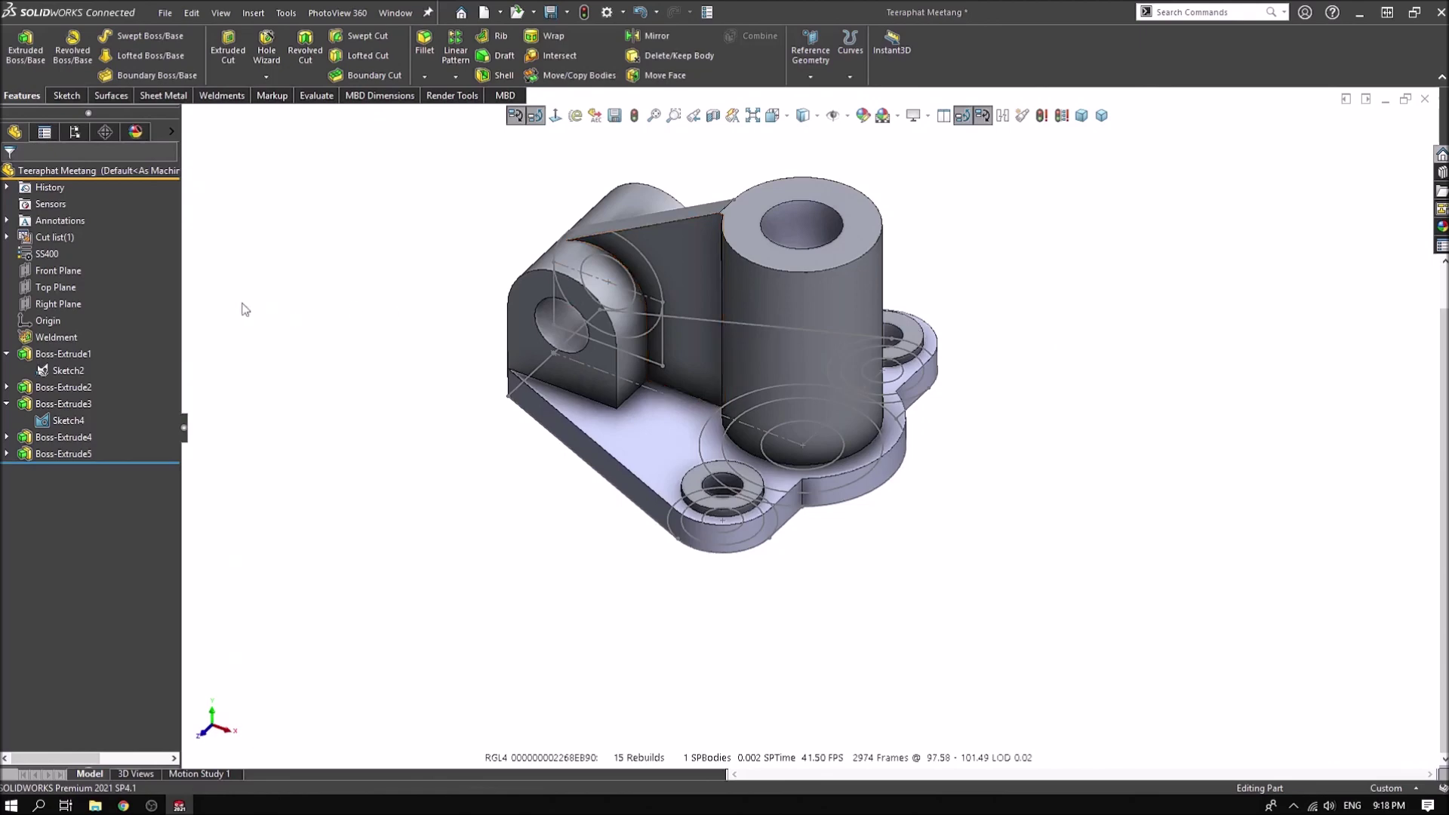
click(48, 272)
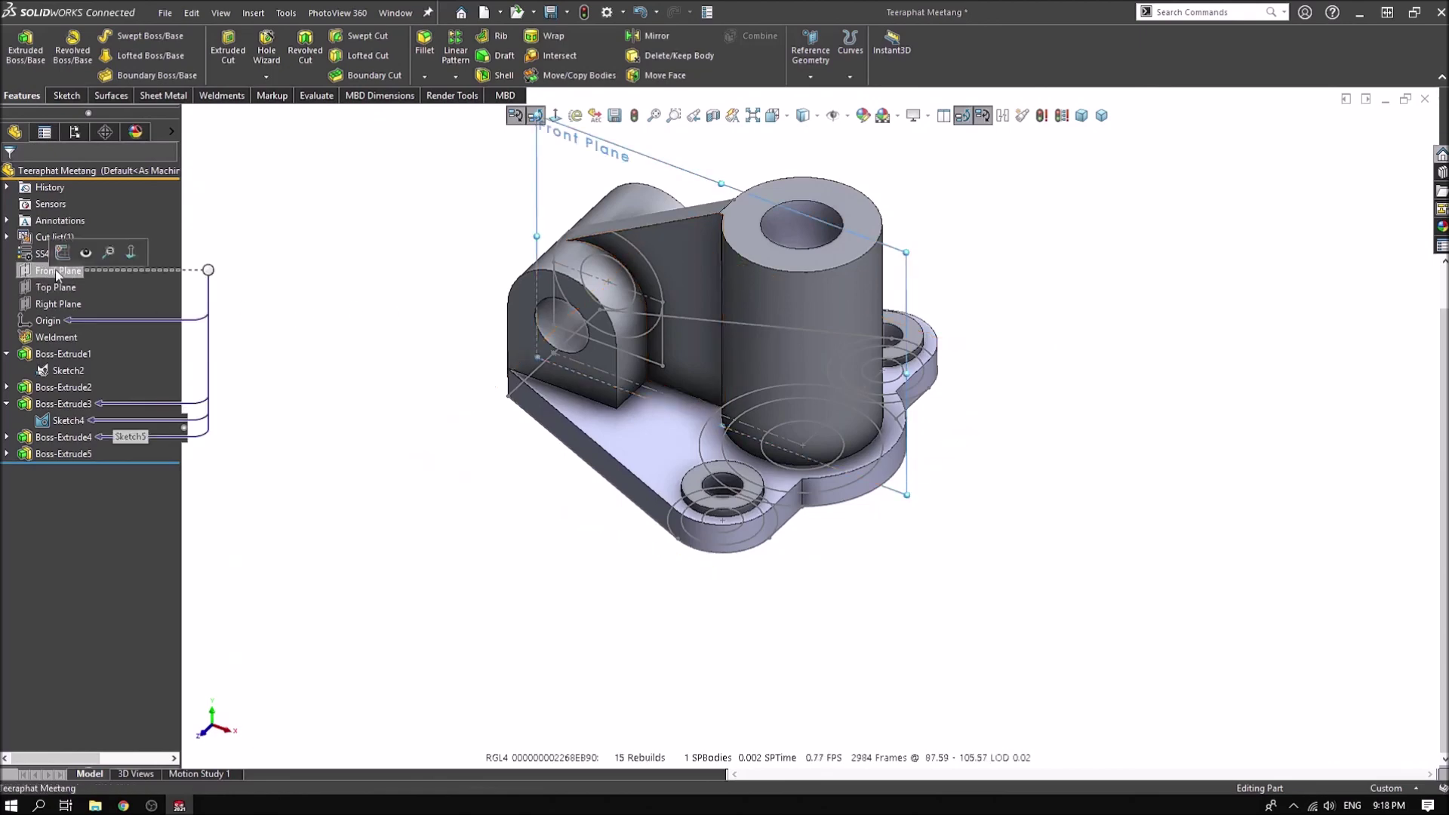
Start a sketch on the Front Plane, viewed face-on with hidden lines shown dashed
click(98, 243)
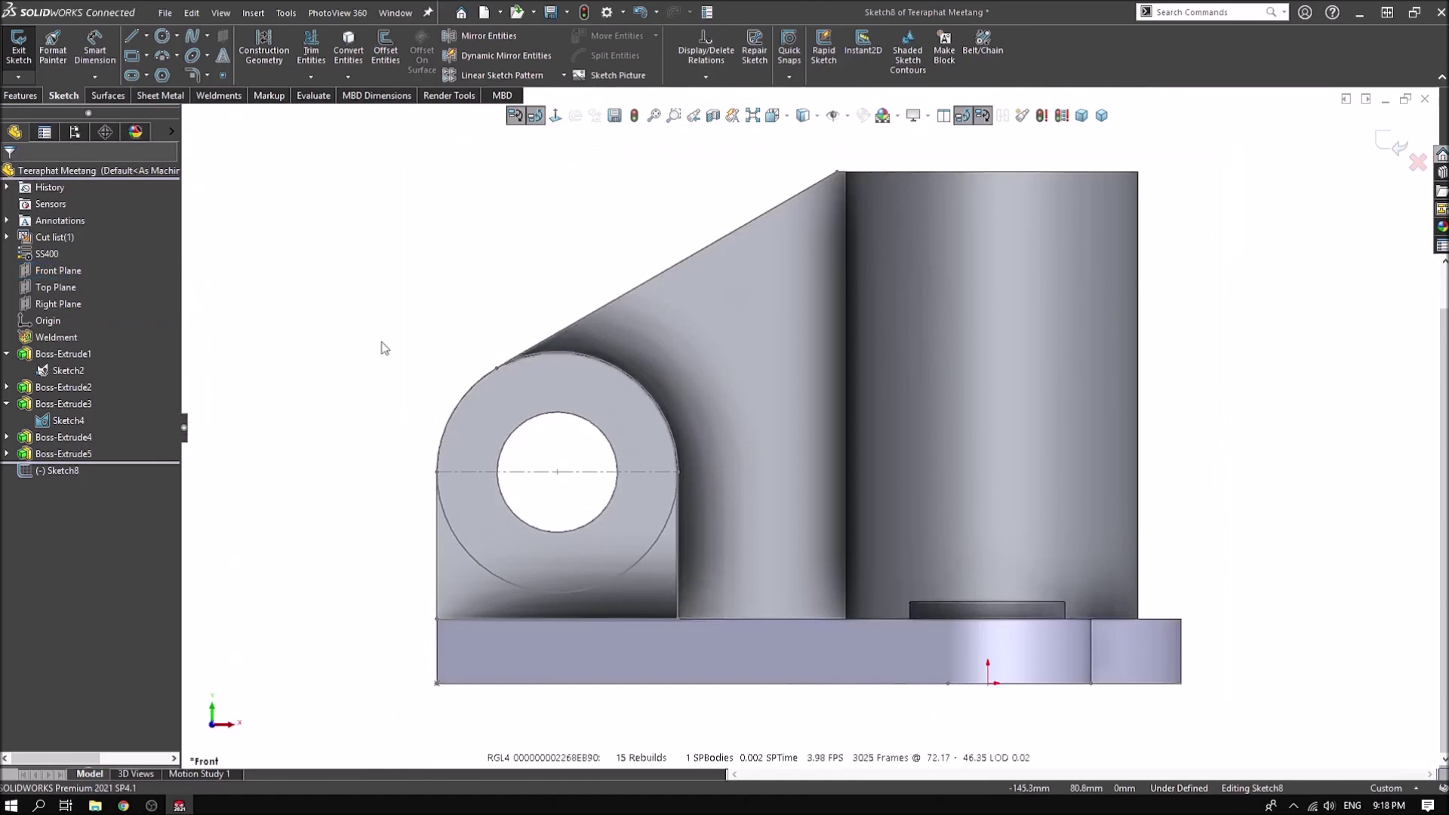
click(1190, 372)
scroll(1190, 372, down, 3)
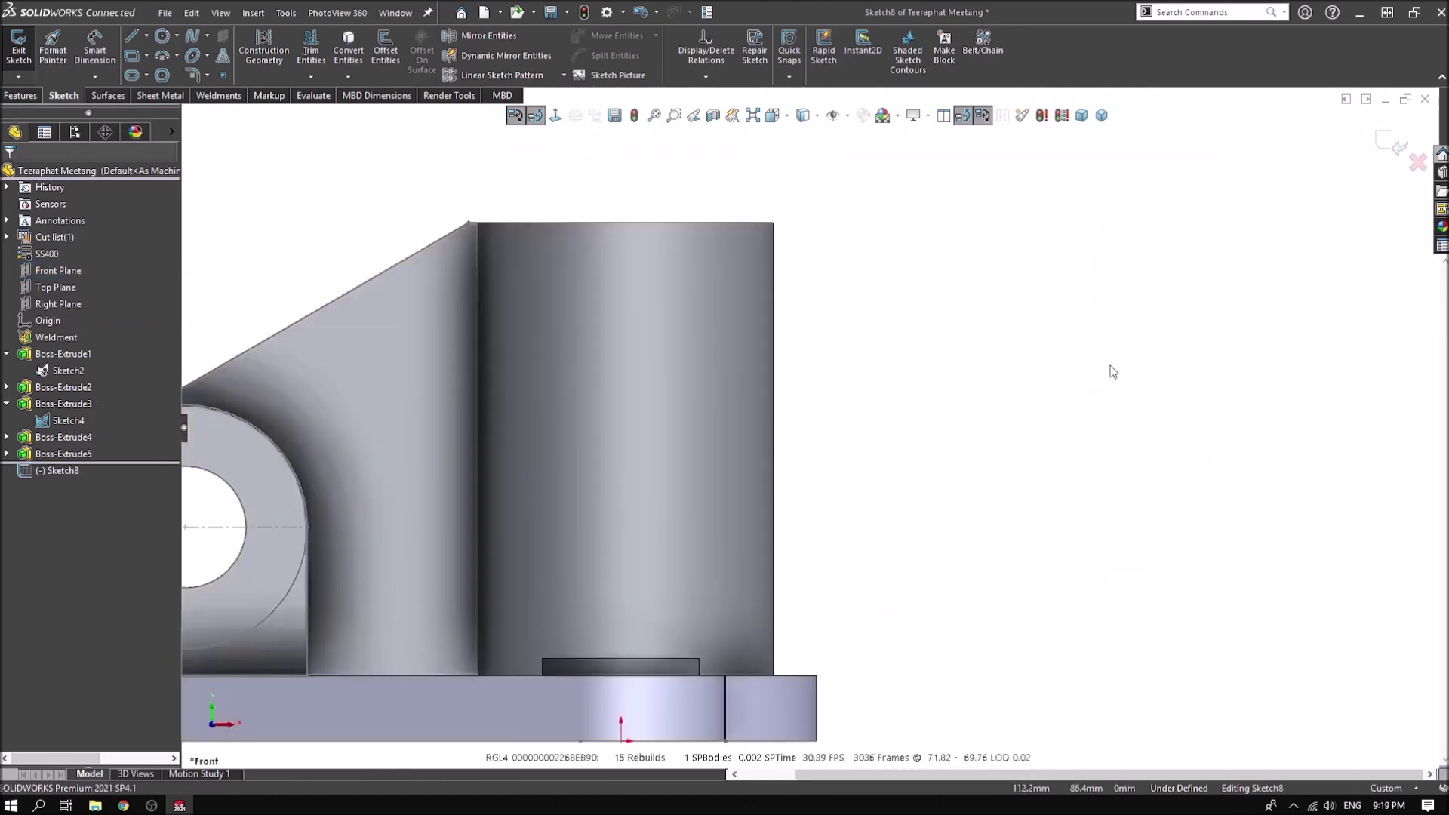
click(817, 114)
click(809, 202)
scroll(898, 317, up, 2)
scroll(928, 385, down, 1)
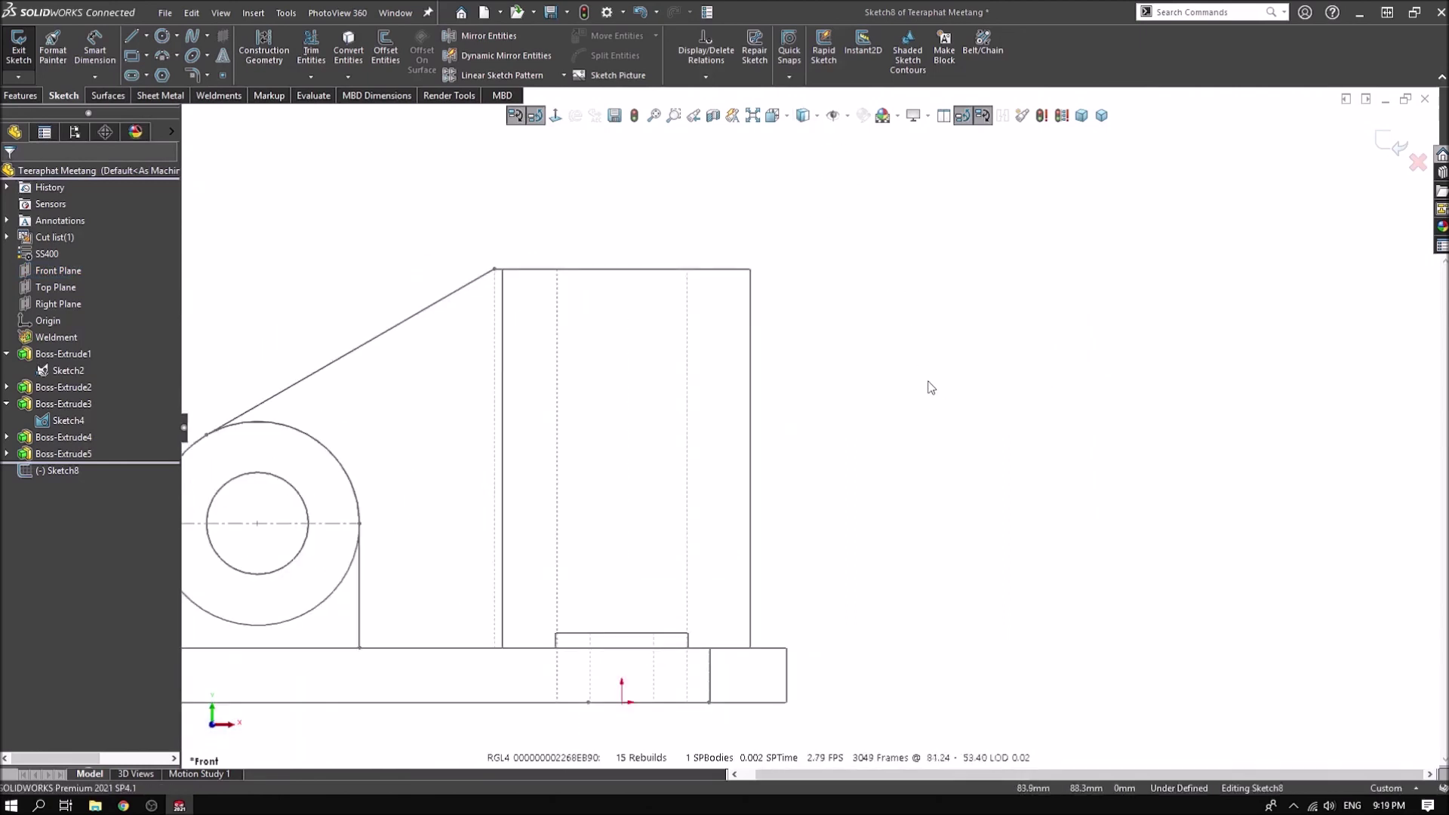
scroll(930, 387, up, 2)
scroll(837, 391, down, 3)
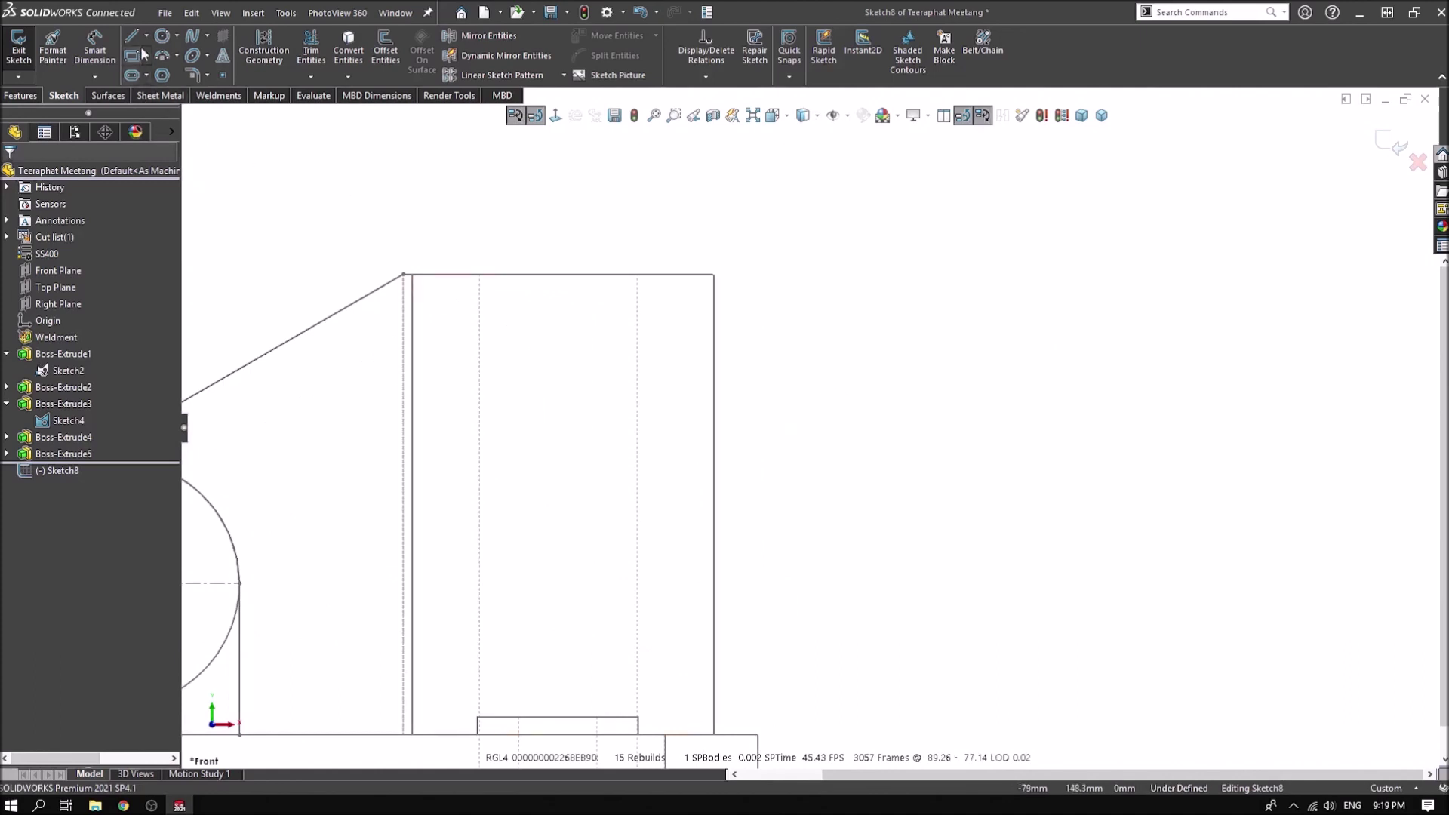
Draw a rectangle beside the tall boss and give it a 24 mm height
key(r)
click(660, 323)
click(887, 372)
key(d)
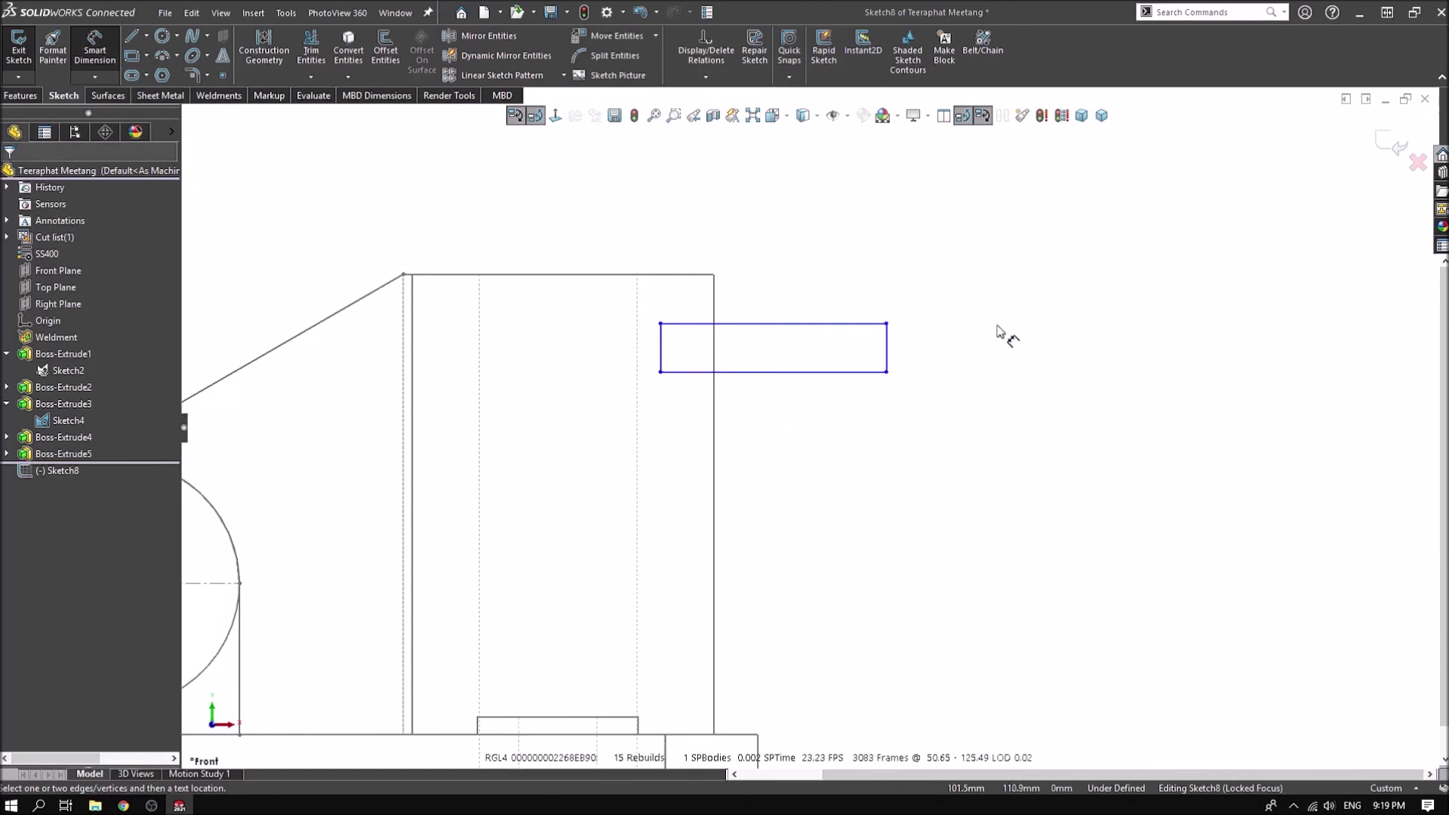
scroll(973, 343, up, 2)
click(864, 373)
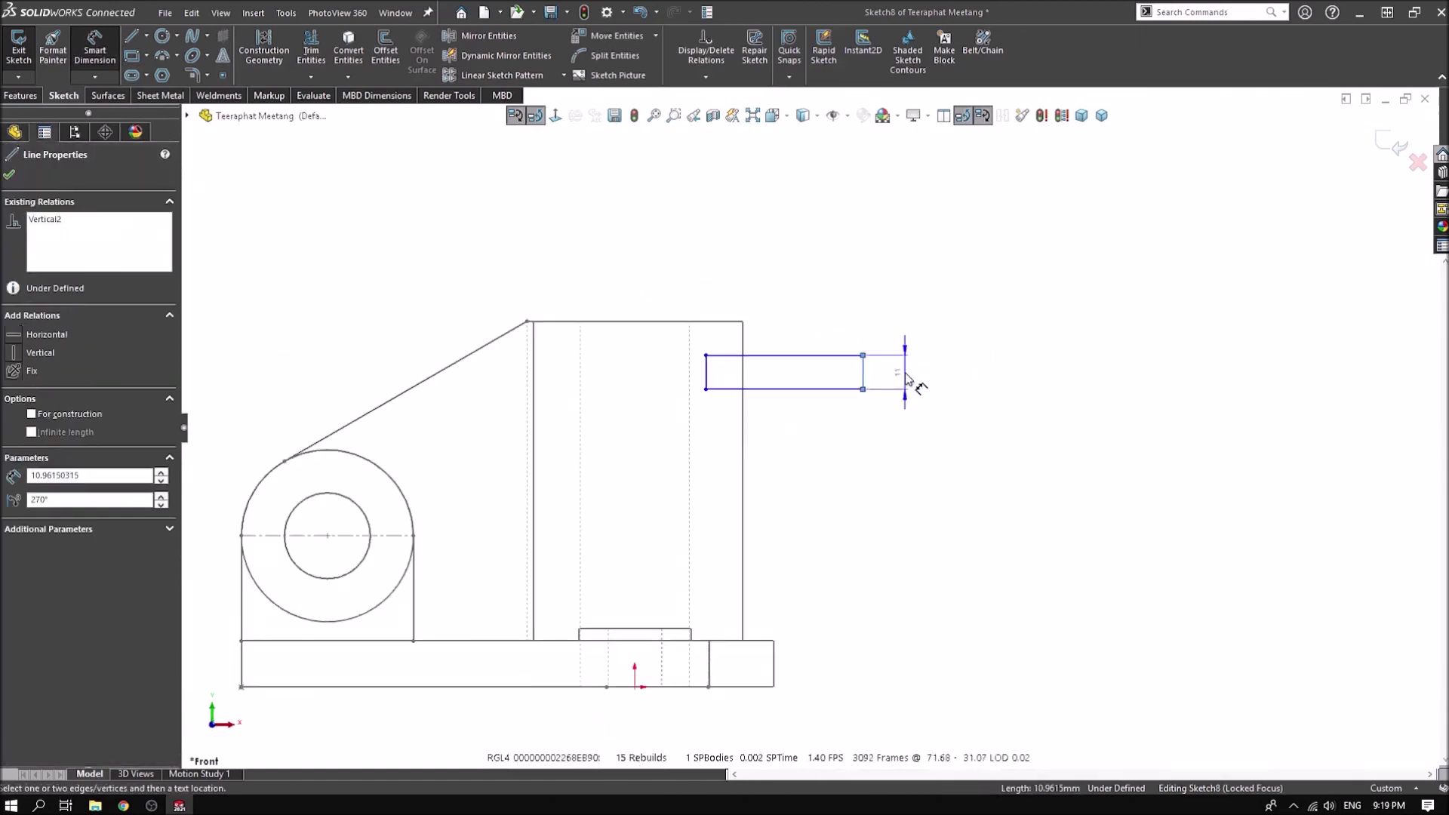
click(917, 381)
text(48/2)
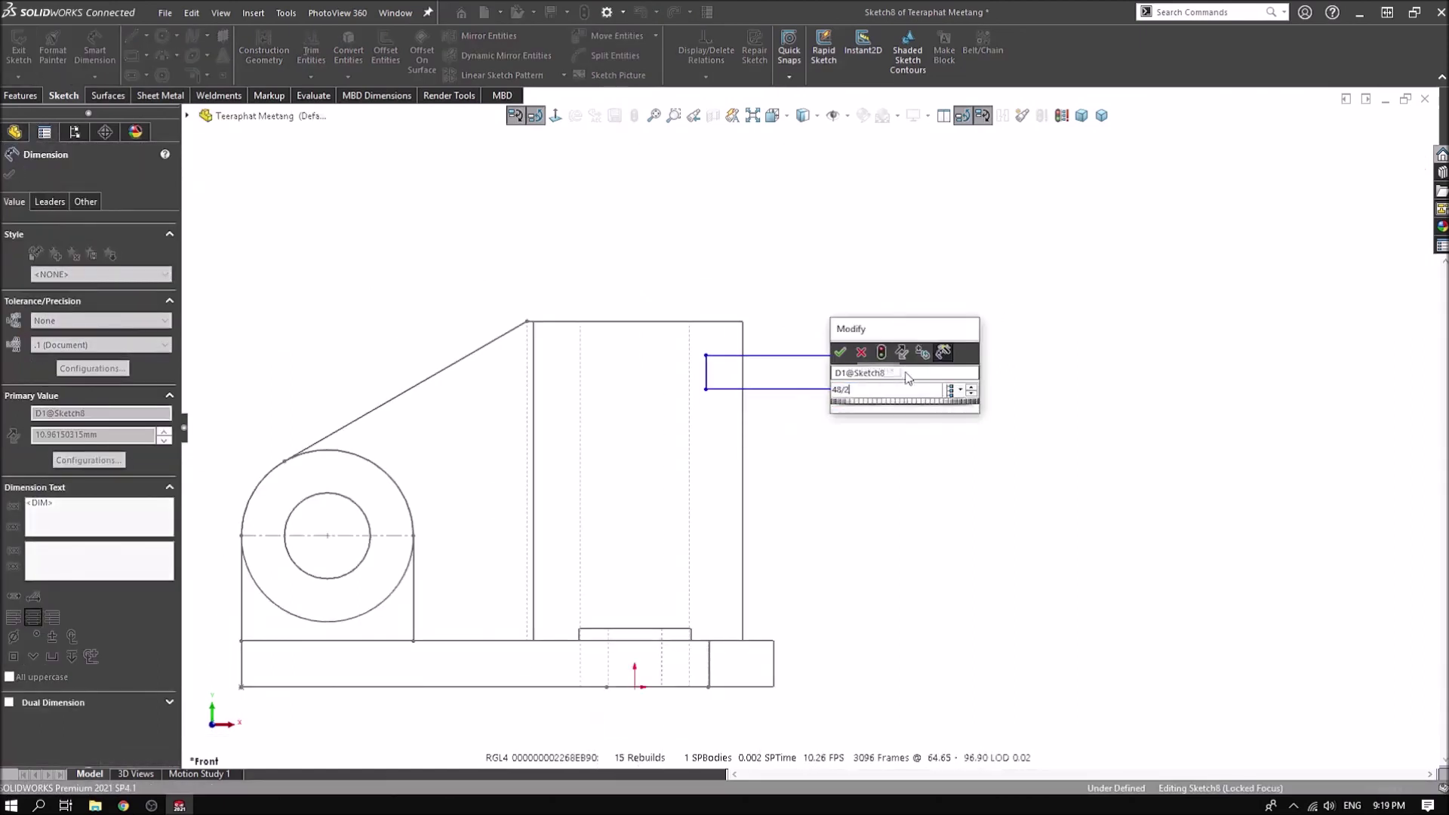
key(Return)
key(Escape)
Drag the rectangle lower and dimension its top edge 5 mm below the part's top
right_click(1026, 301)
click(1073, 348)
mouse_move(825, 389)
mouse_down()
mouse_move(825, 460)
mouse_move(785, 437)
mouse_up()
click(1076, 400)
right_drag(1076, 400, 1006, 363)
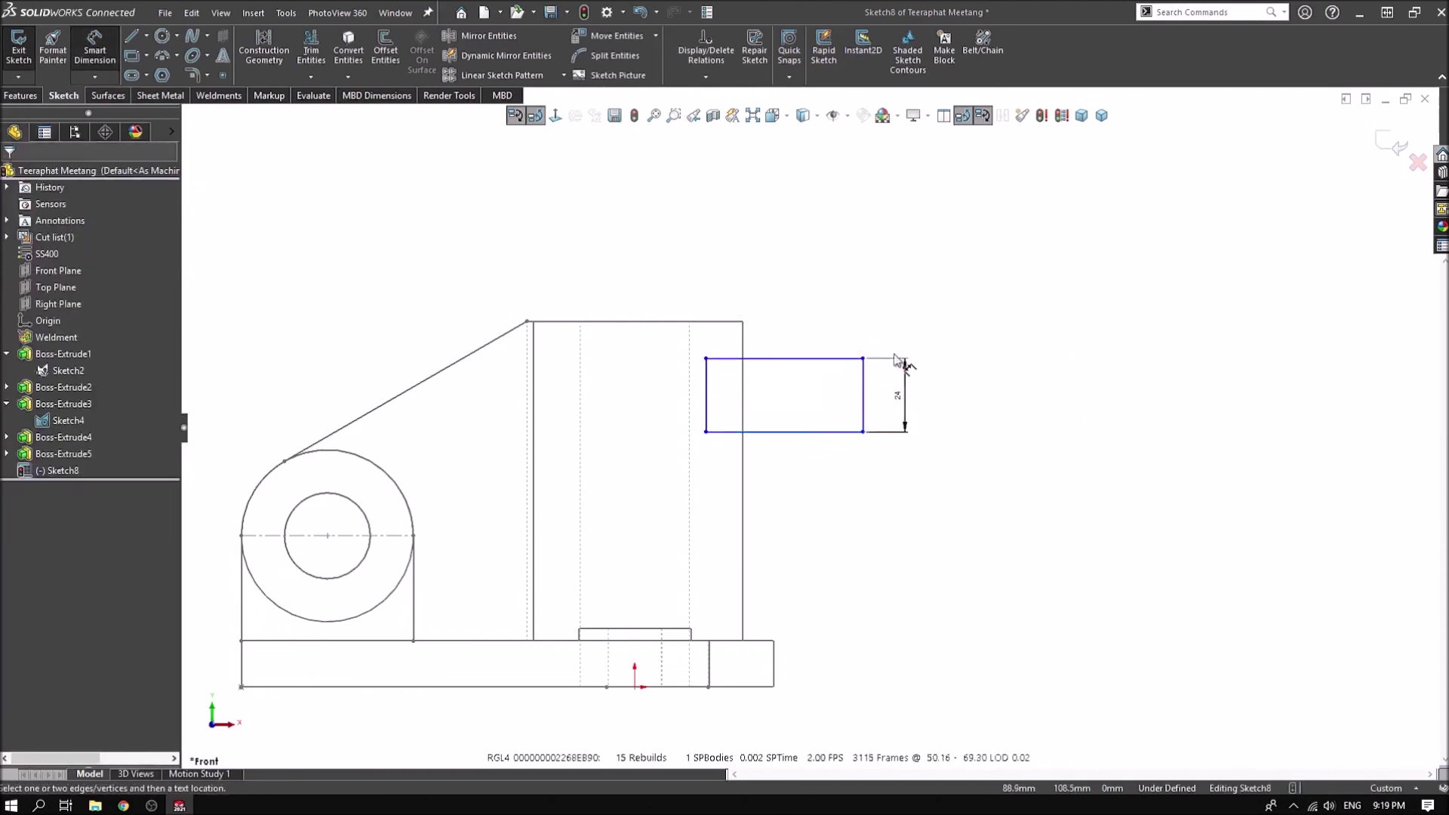
click(782, 358)
click(723, 322)
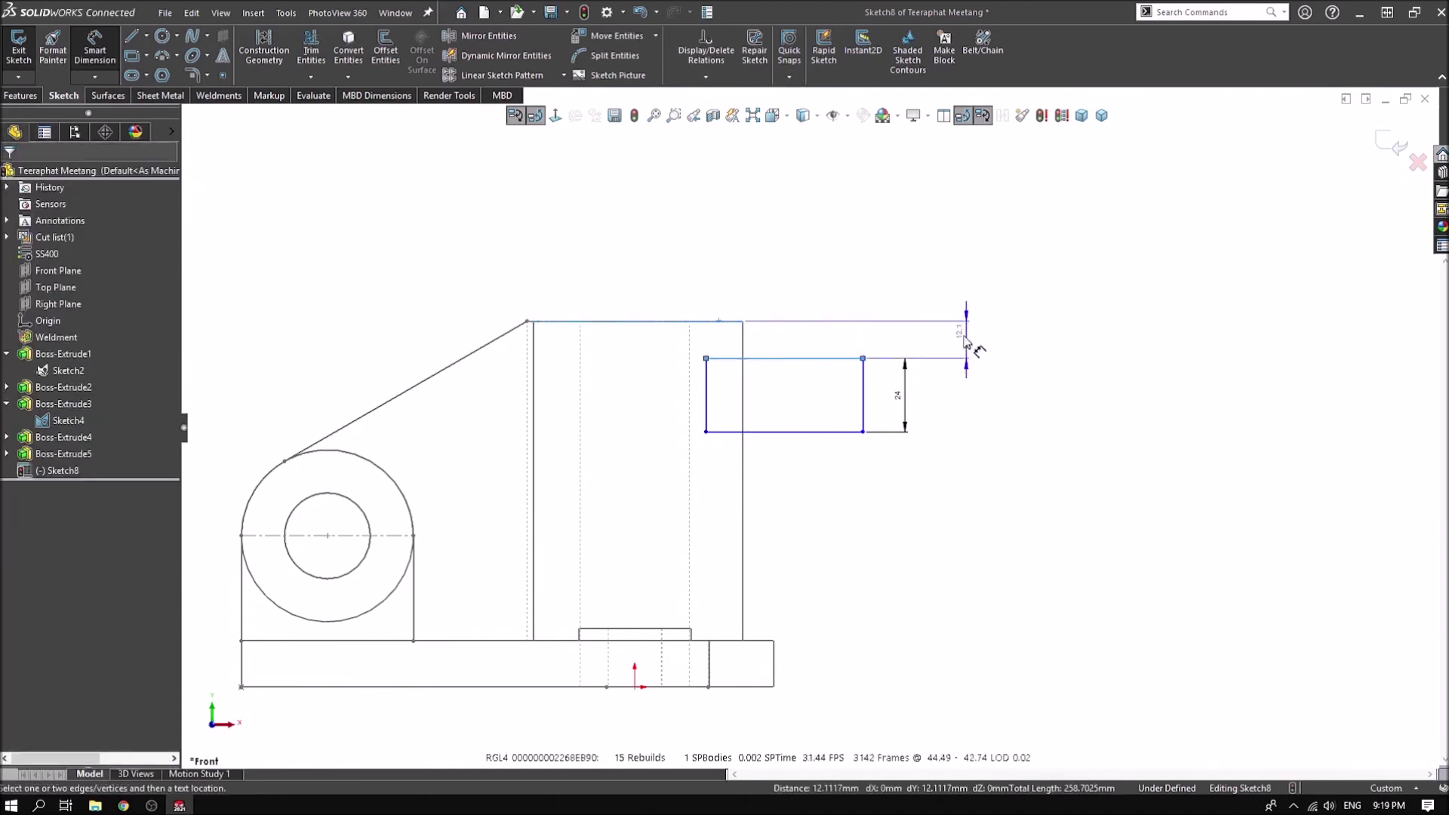
click(951, 350)
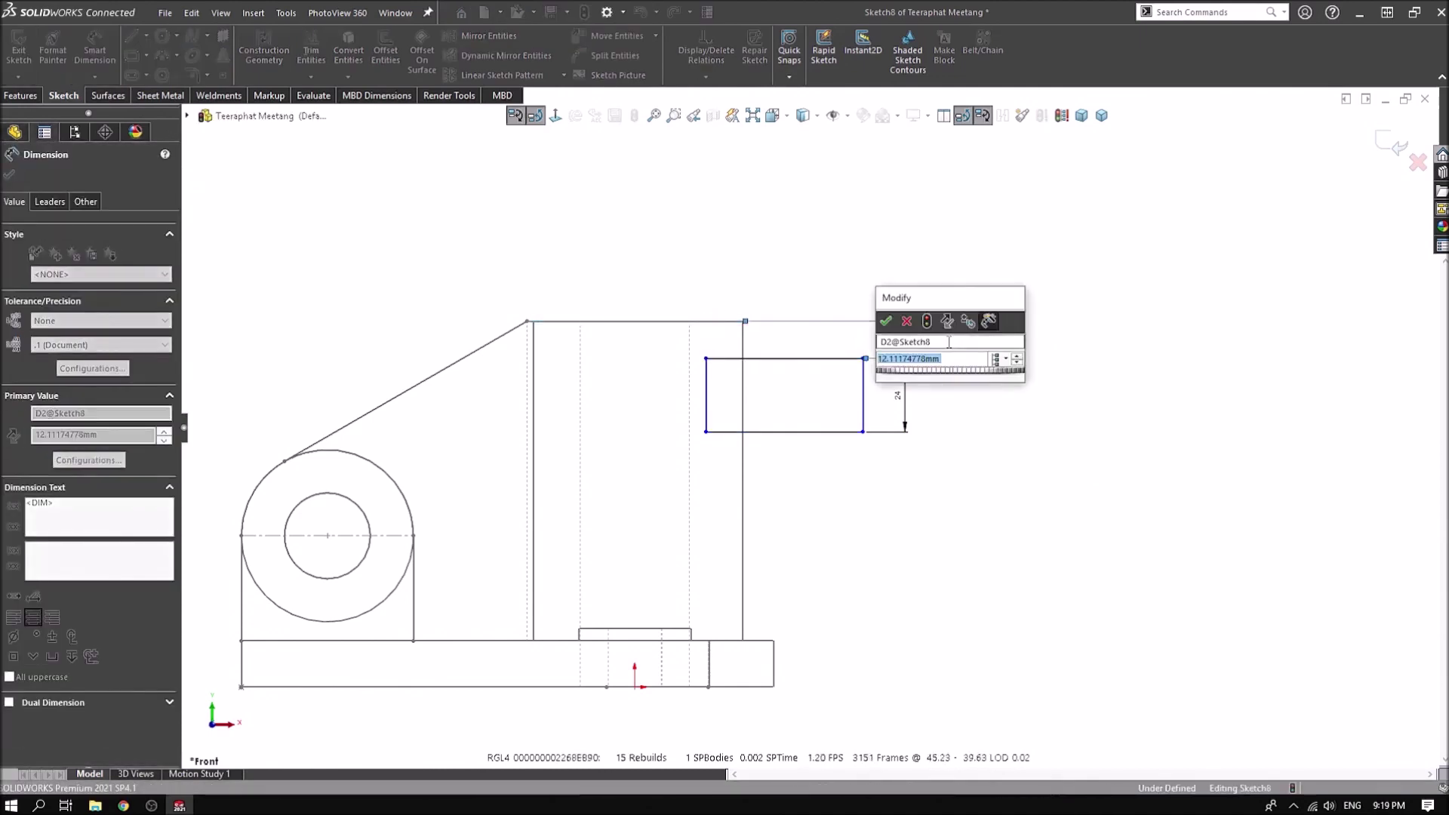
key(Return)
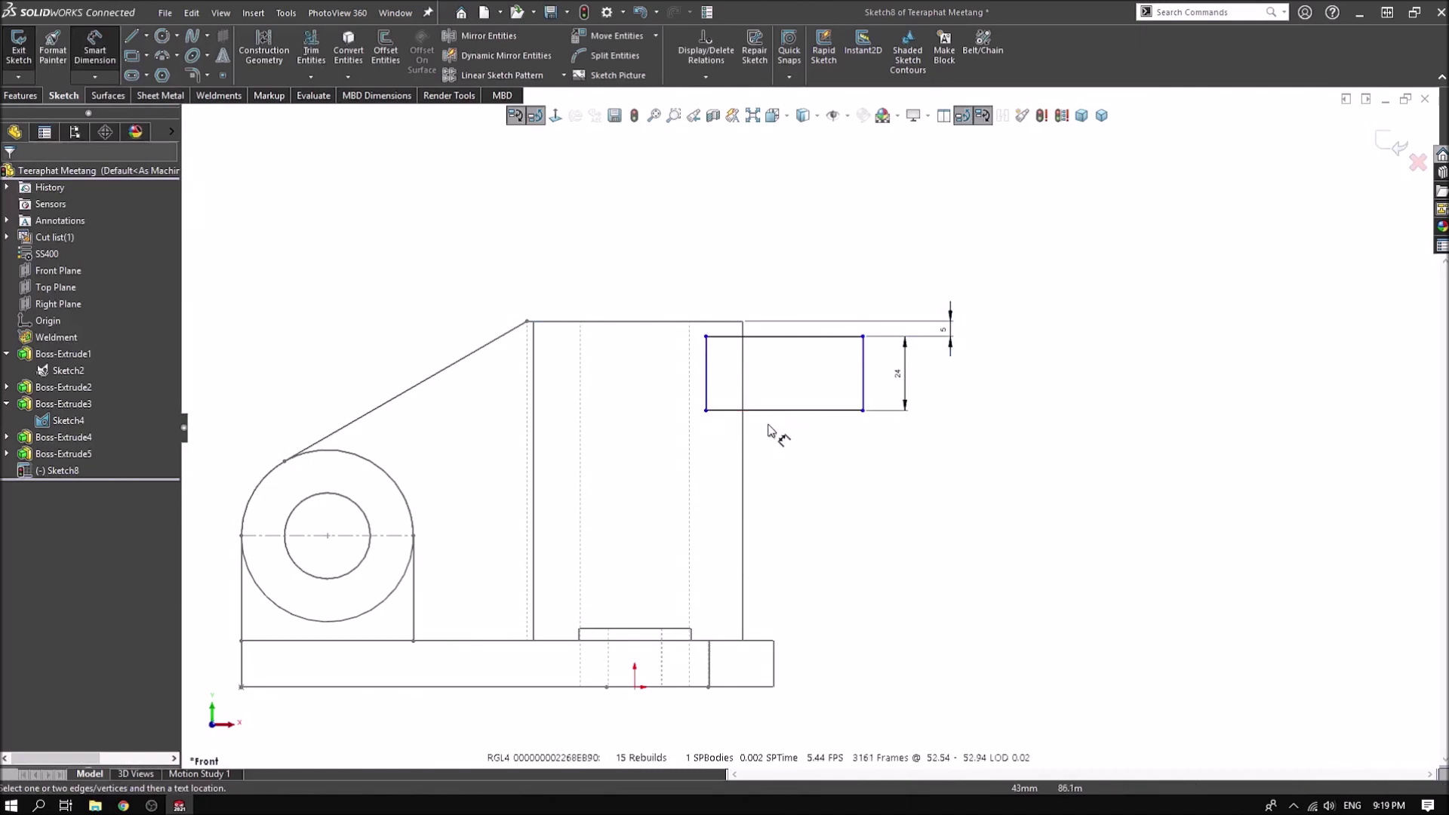
Dimension the rectangle 12 mm from the boss side and 50 mm wide
click(707, 377)
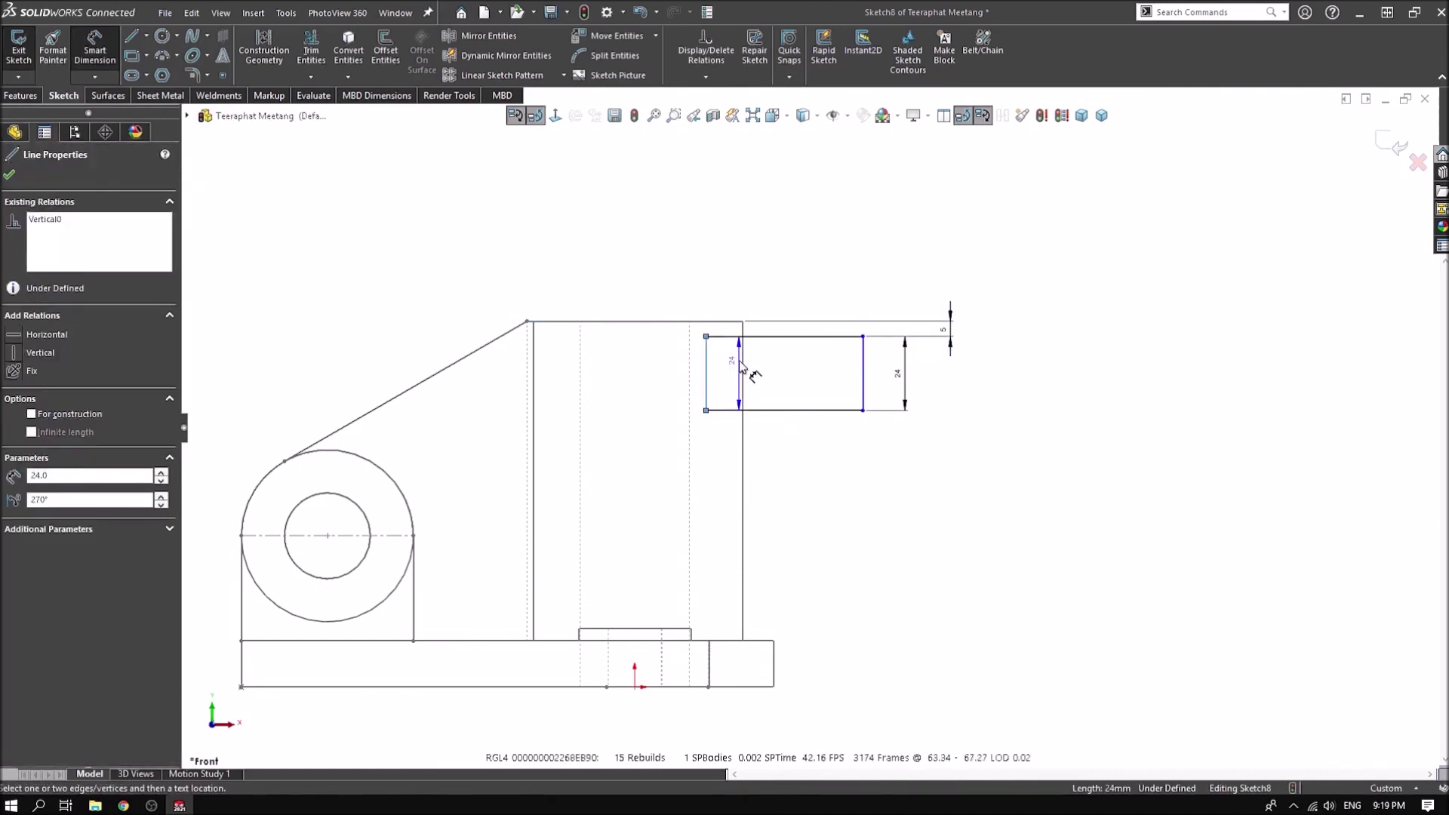
click(743, 366)
click(727, 292)
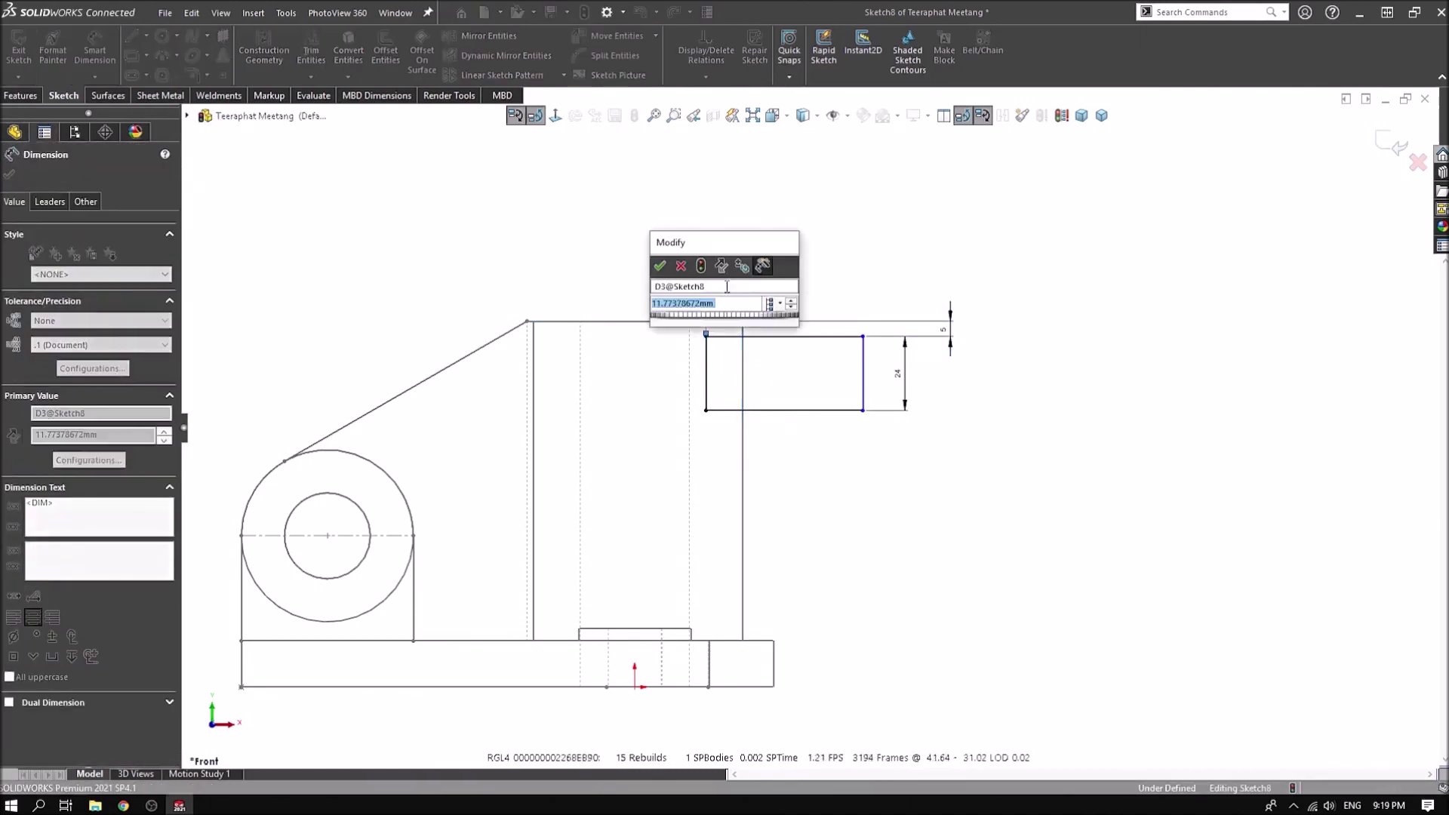
text(12)
key(Return)
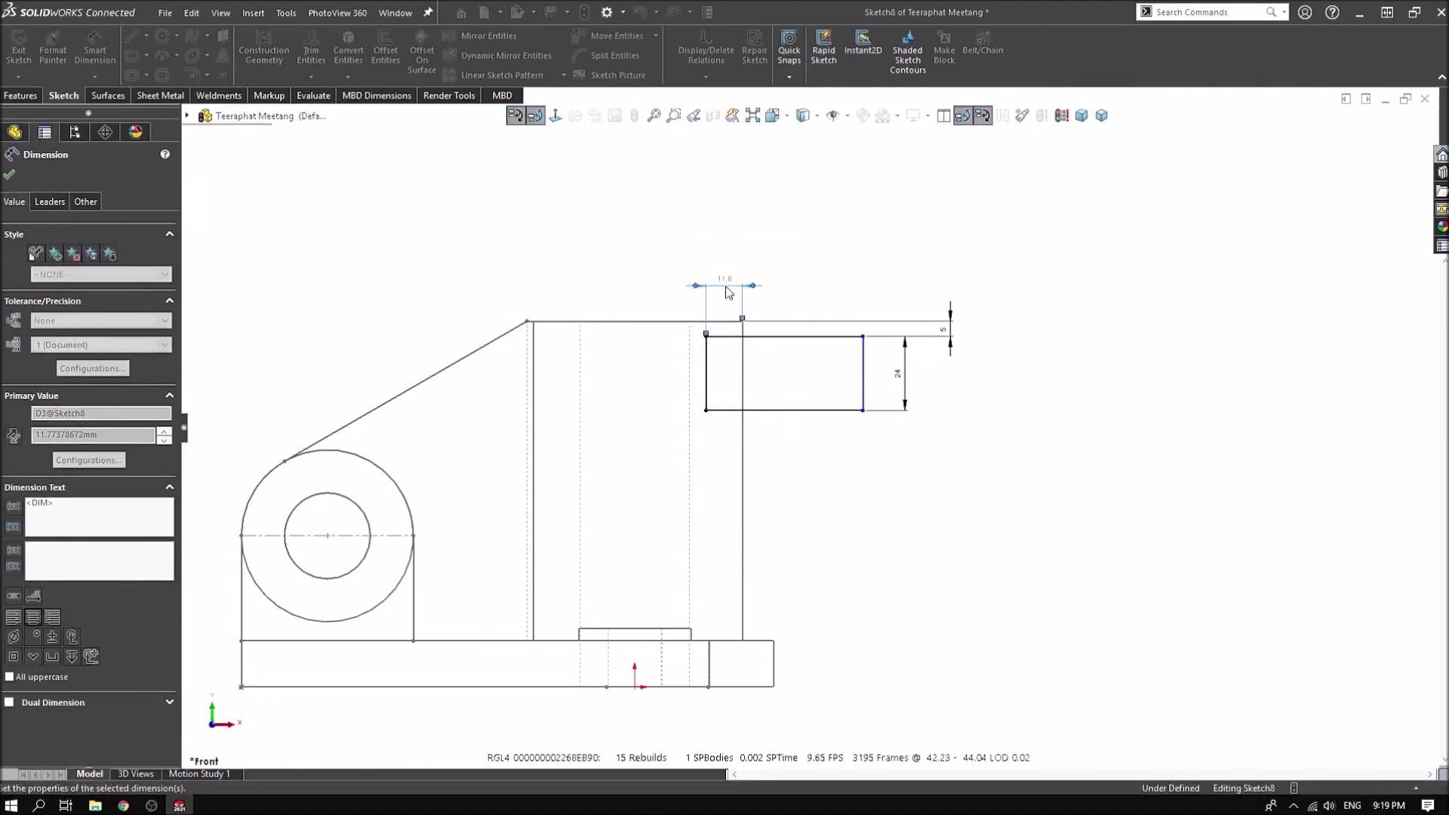
click(706, 363)
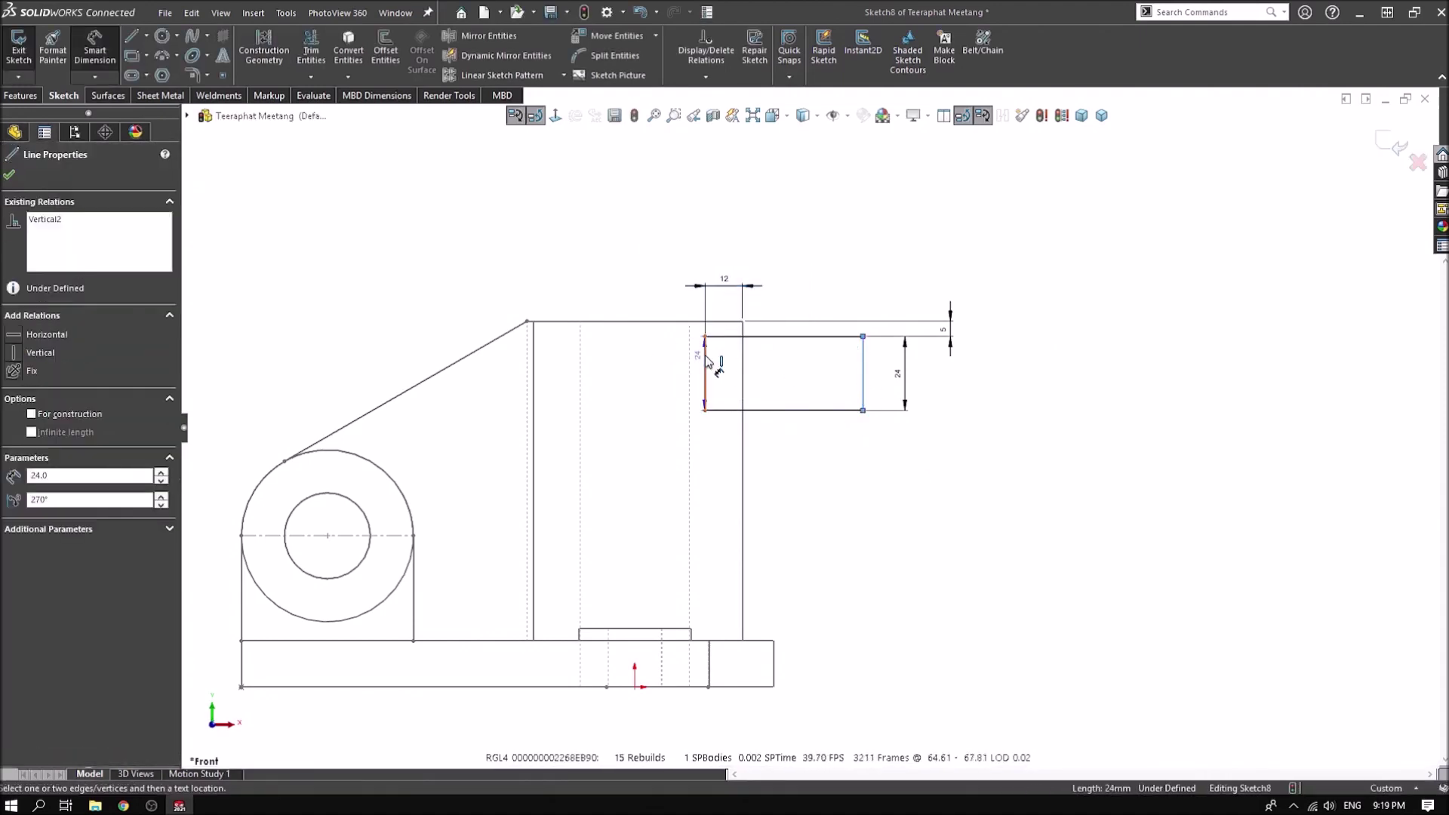
click(791, 274)
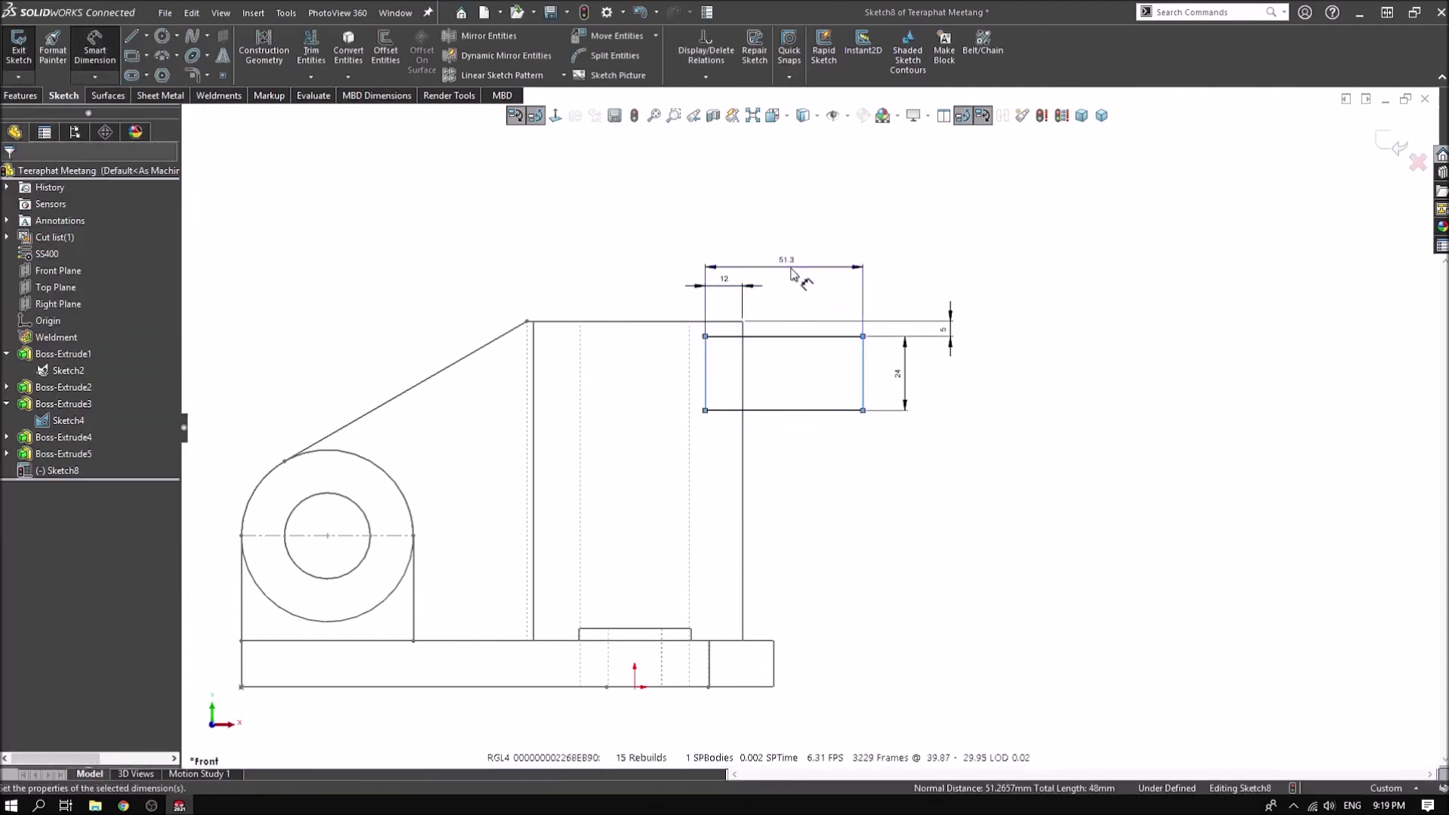
text(50)
key(Return)
Place and confirm the rectangle's 24 mm vertical height dimension
click(898, 510)
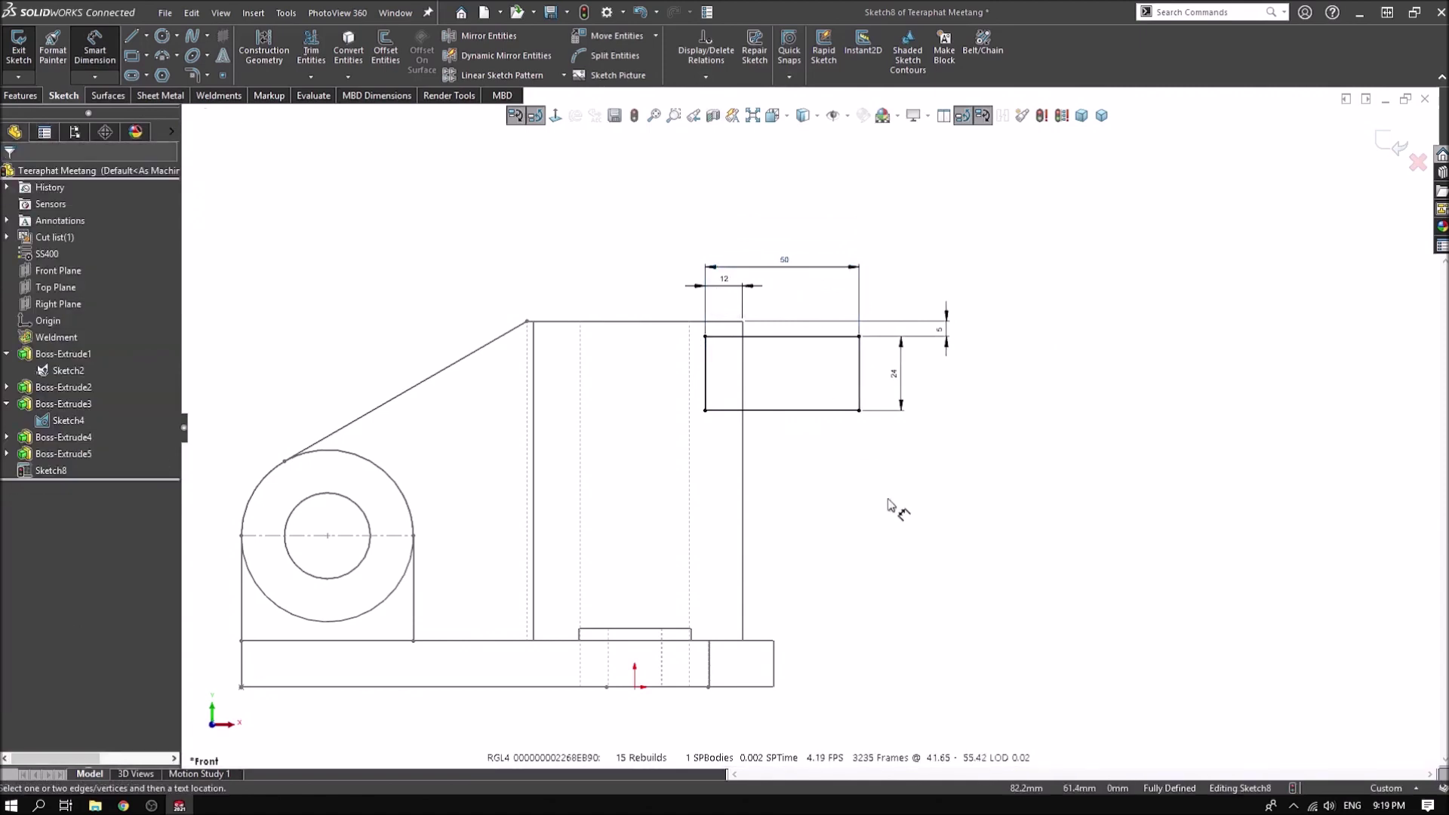
scroll(898, 510, up, 1)
right_click(827, 235)
click(883, 291)
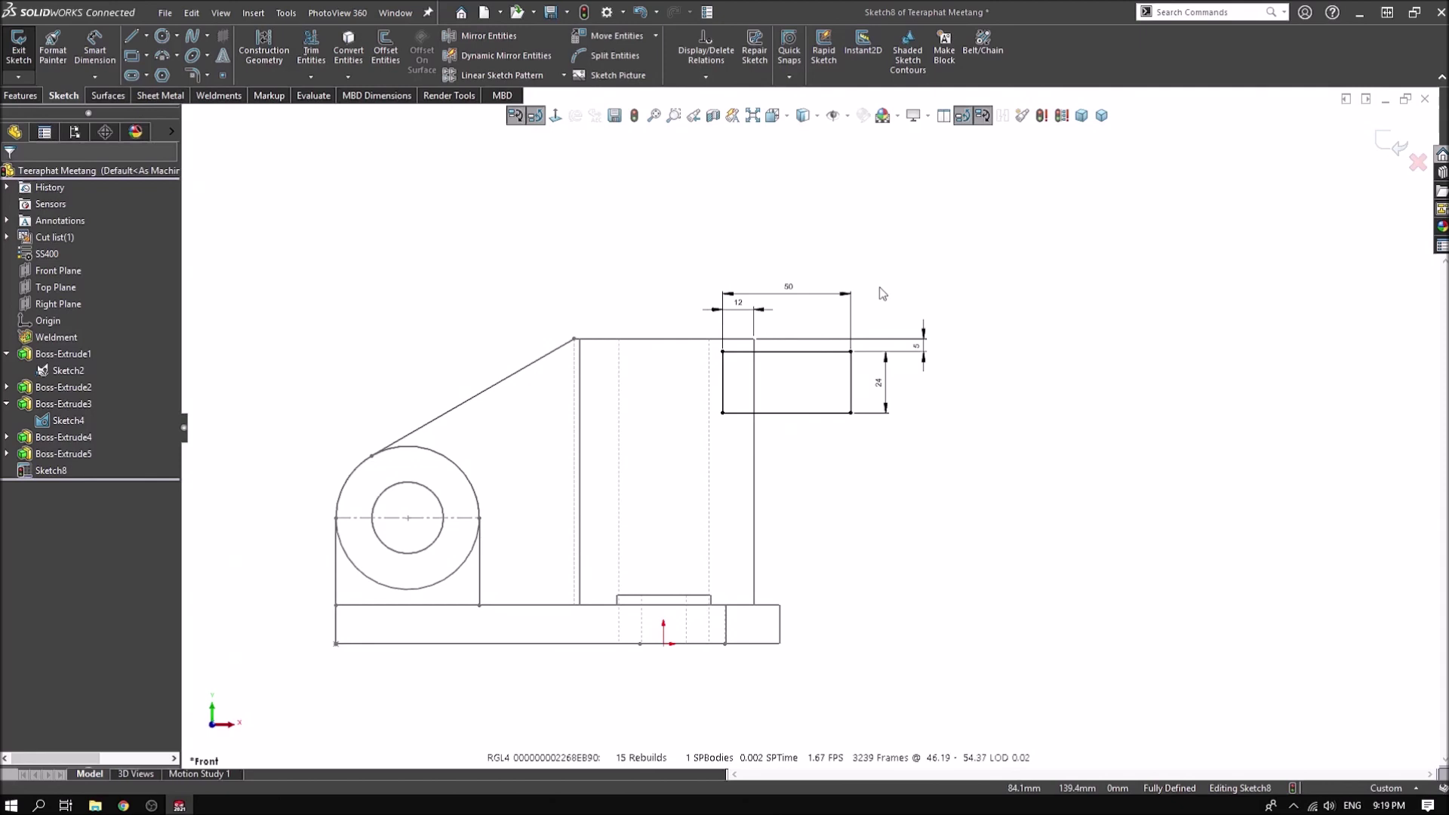
scroll(891, 406, down, 3)
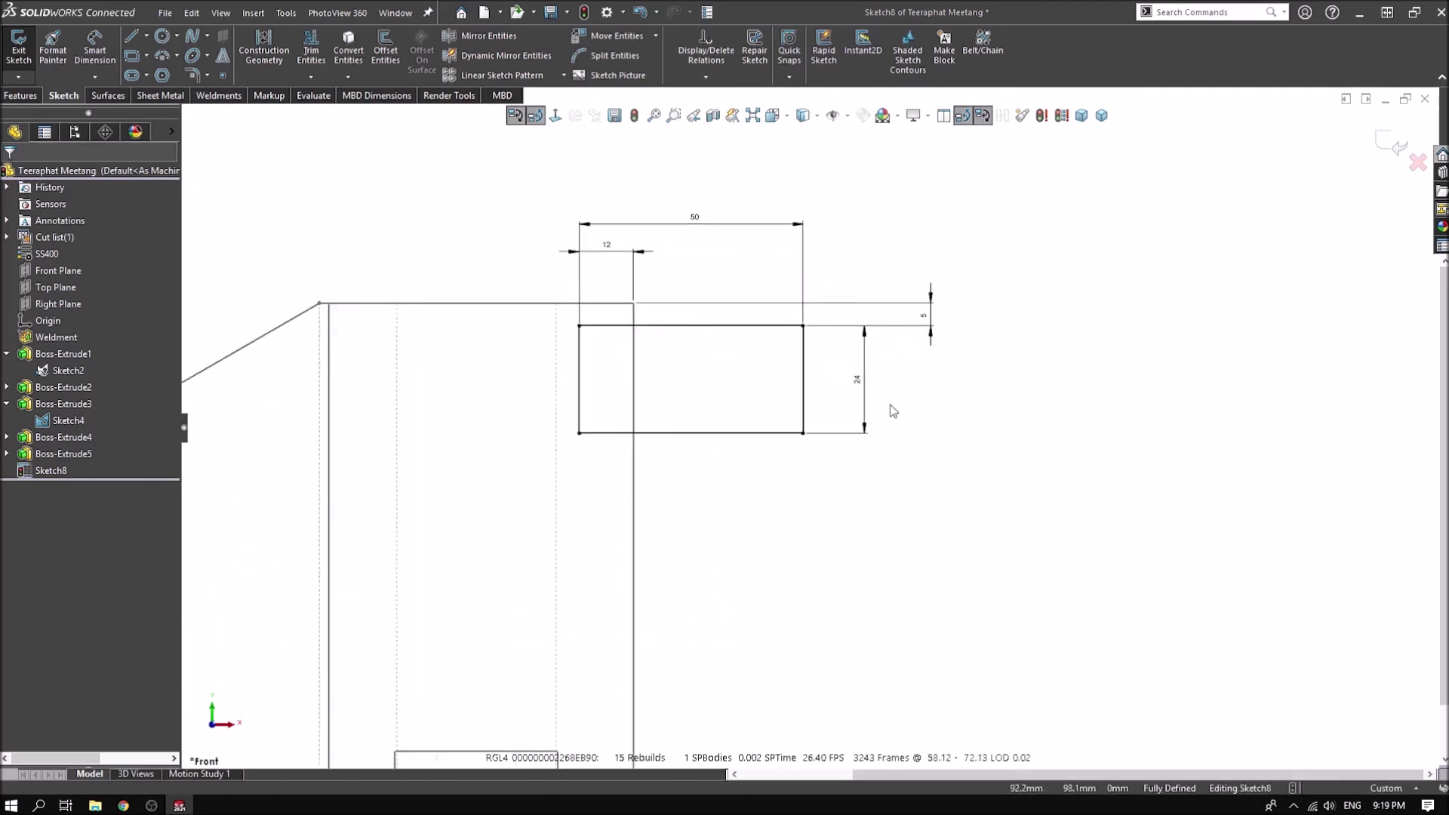
click(858, 385)
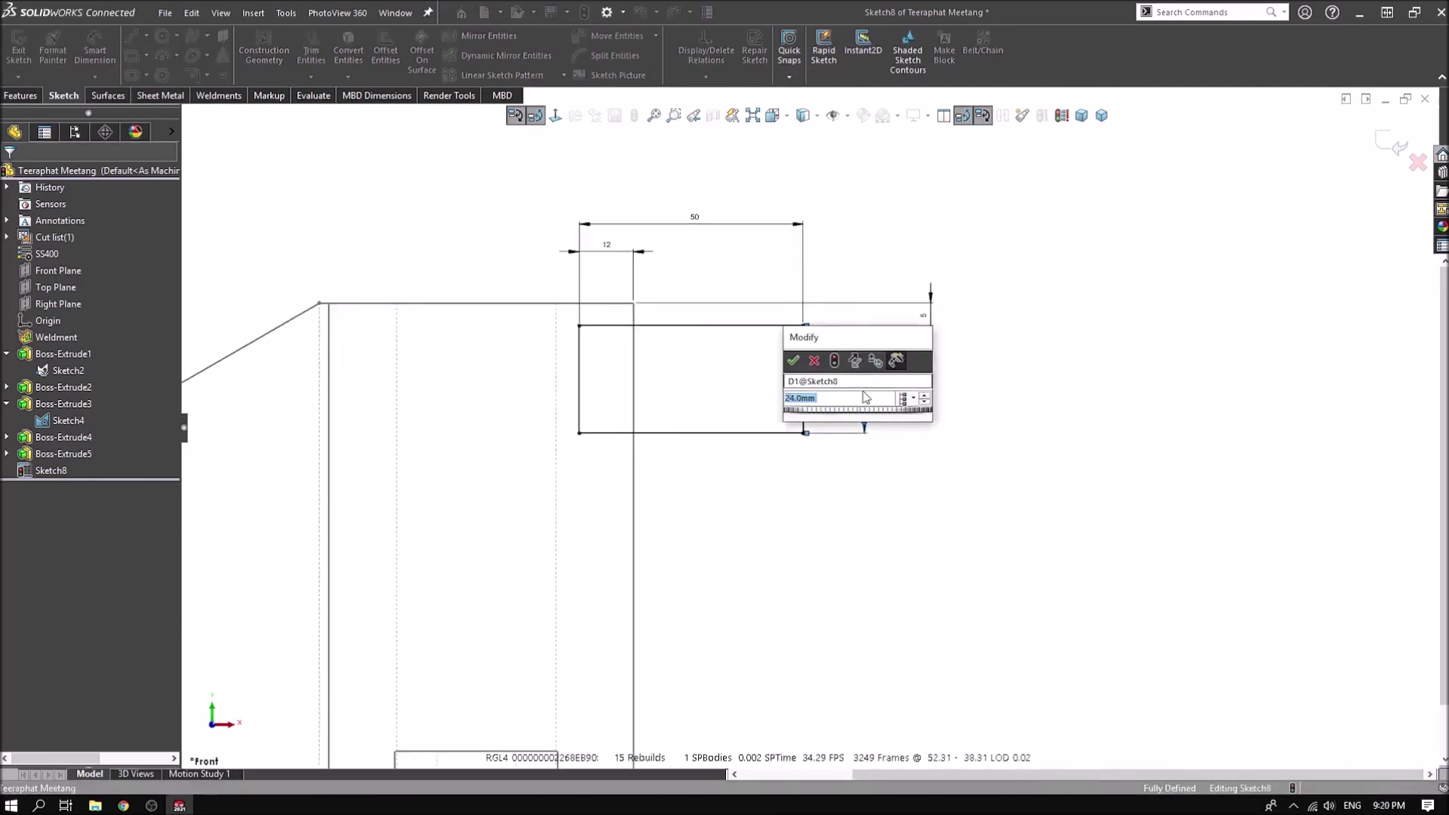
click(793, 361)
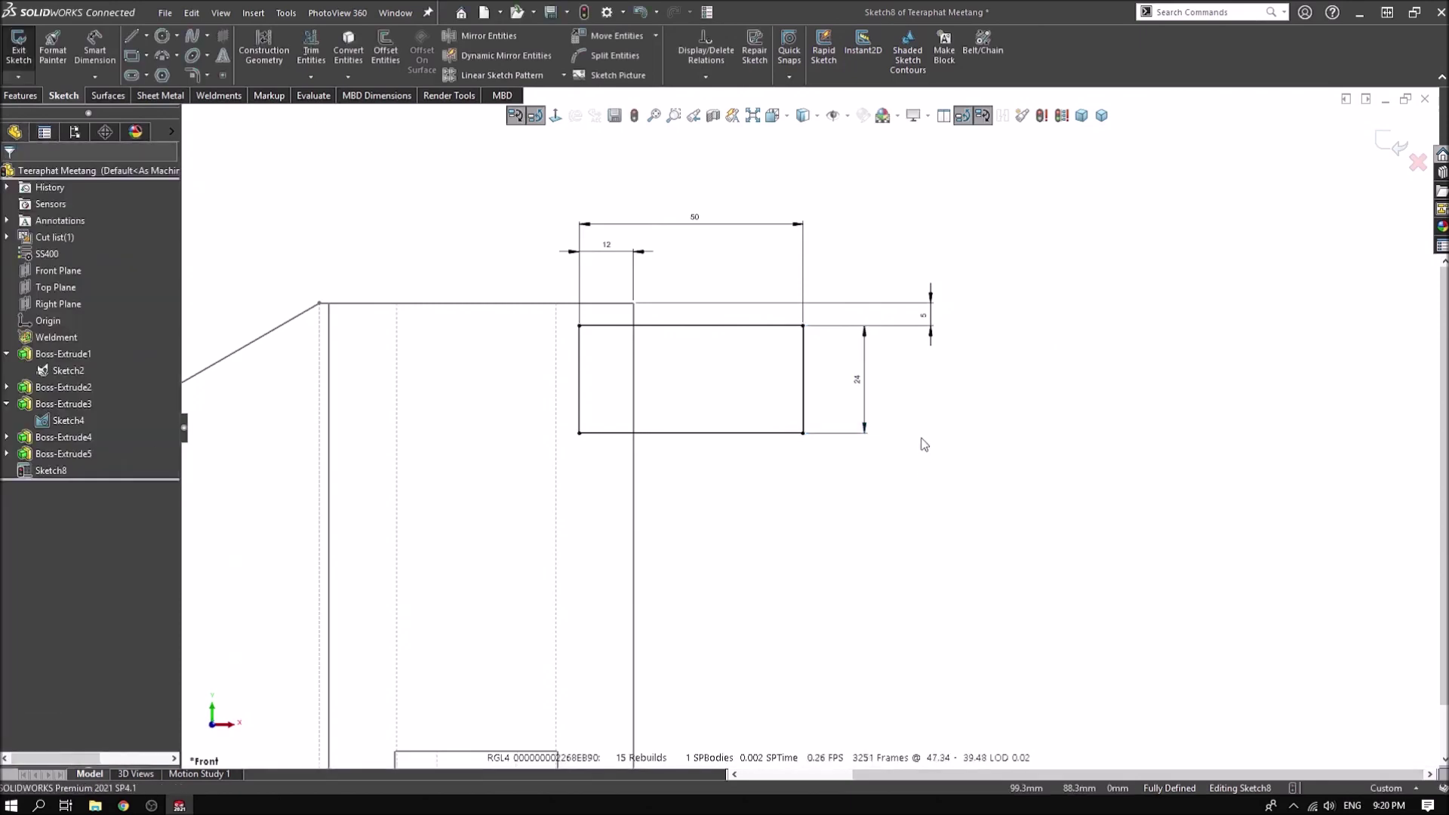
click(751, 435)
Convert the rectangle's bottom, right and left edges to construction geometry
click(791, 381)
click(804, 409)
click(840, 356)
click(580, 383)
click(623, 329)
Draw a horizontal line across the rectangle and a vertical line up its left side
right_drag(703, 375, 725, 389)
click(579, 365)
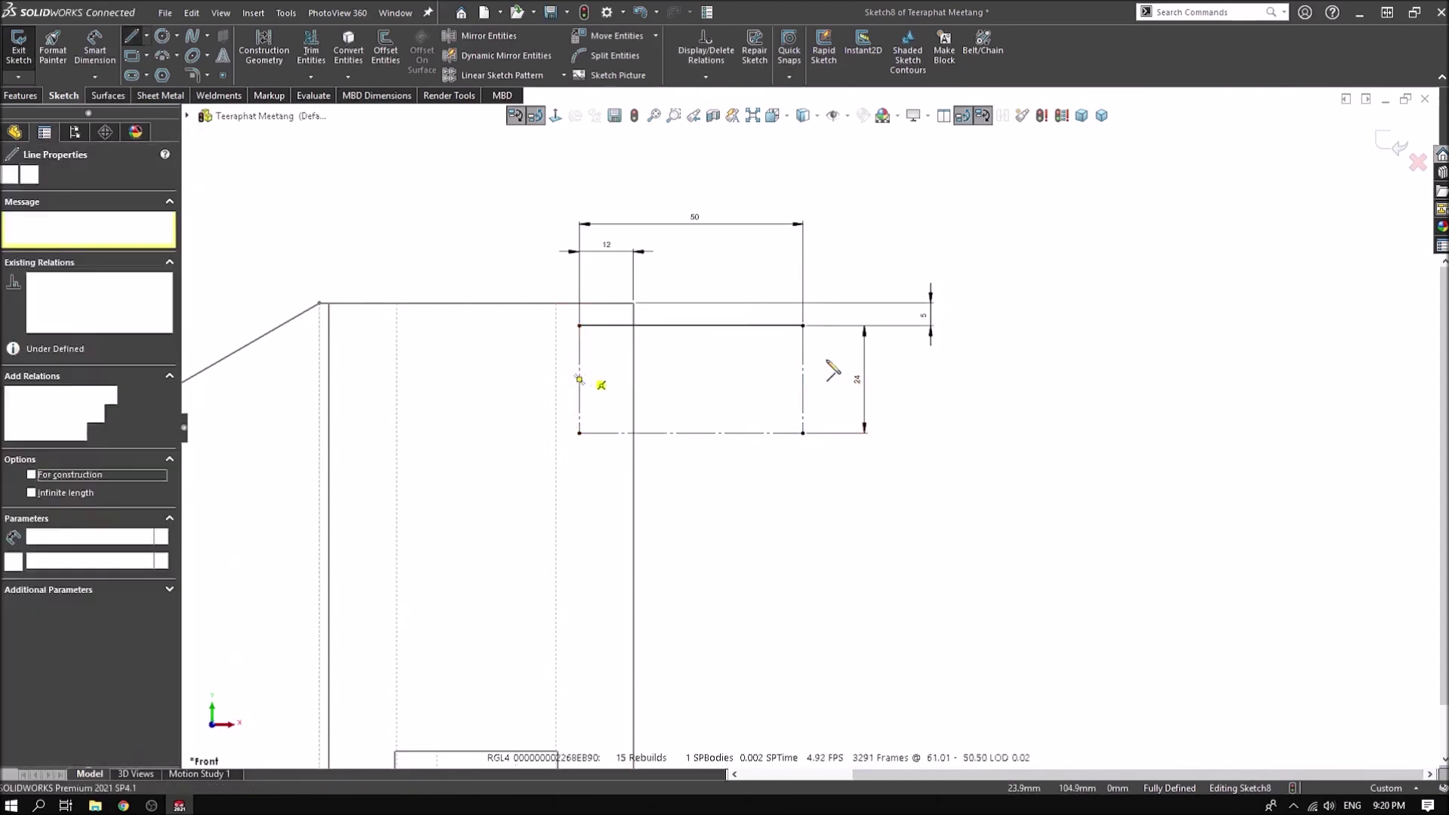
double_click(803, 366)
click(579, 366)
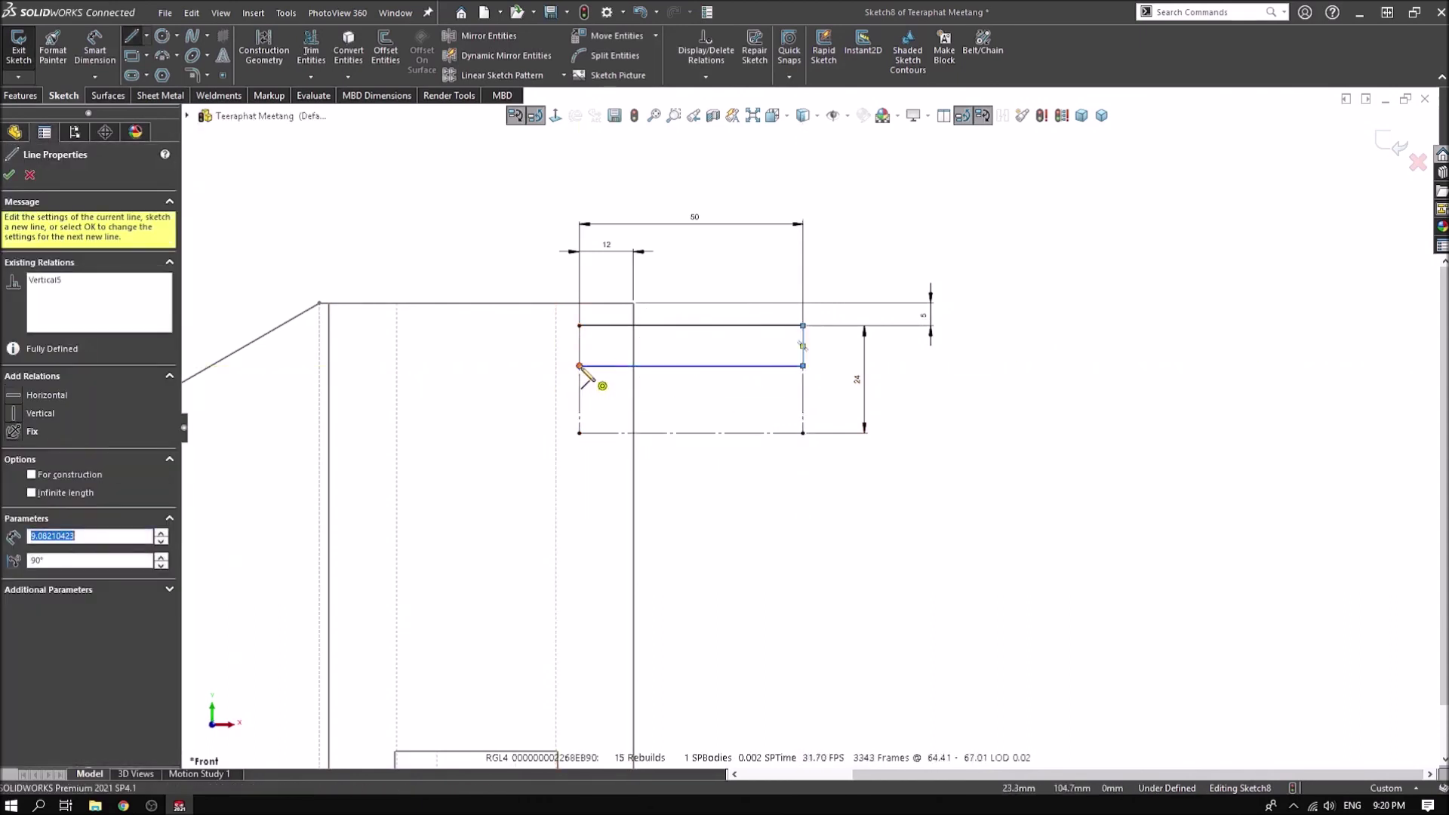
click(580, 326)
key(d)
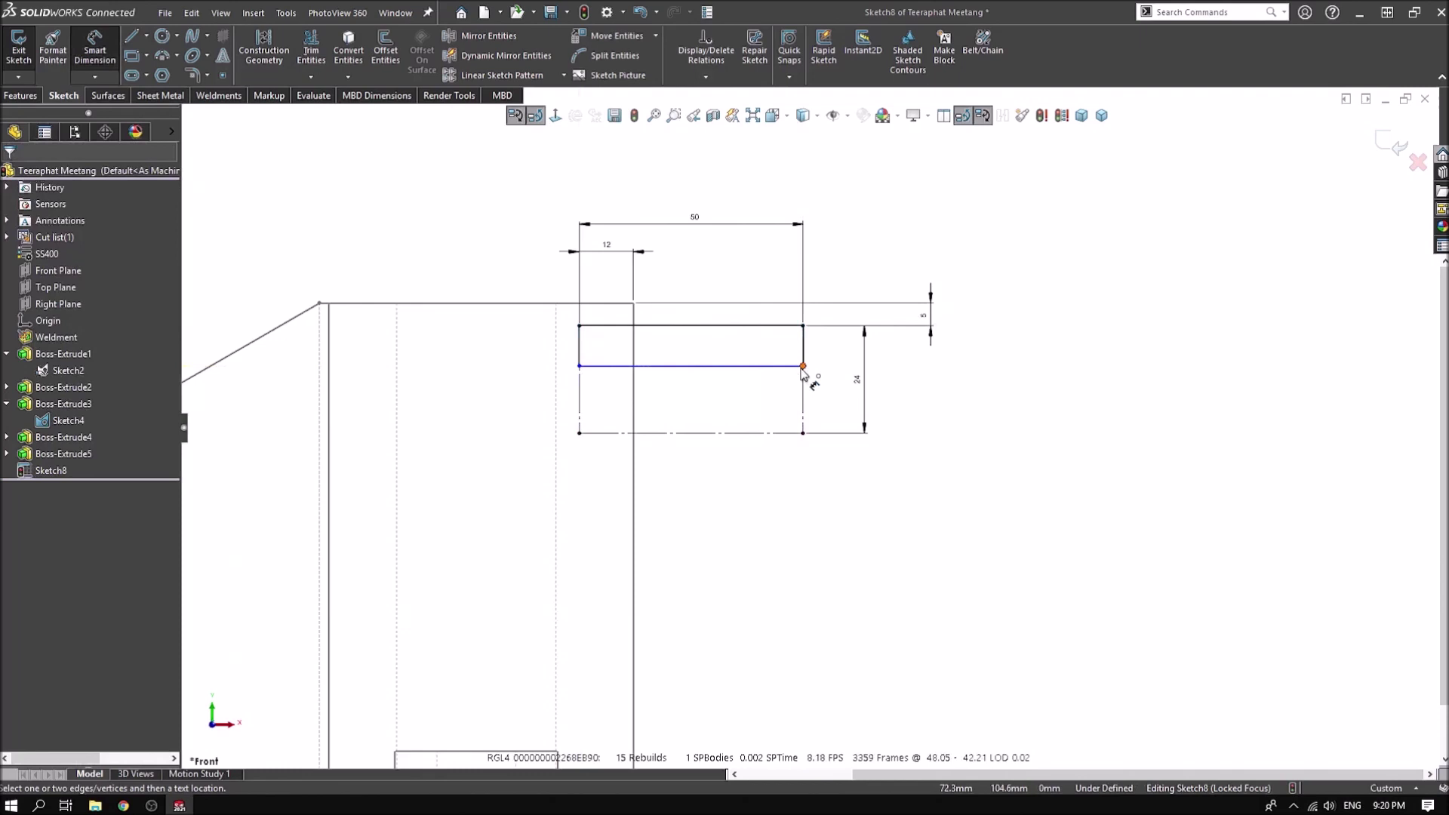
Dimension the new line's right end 12.5 mm (25/2) above the axis line
click(803, 366)
click(803, 433)
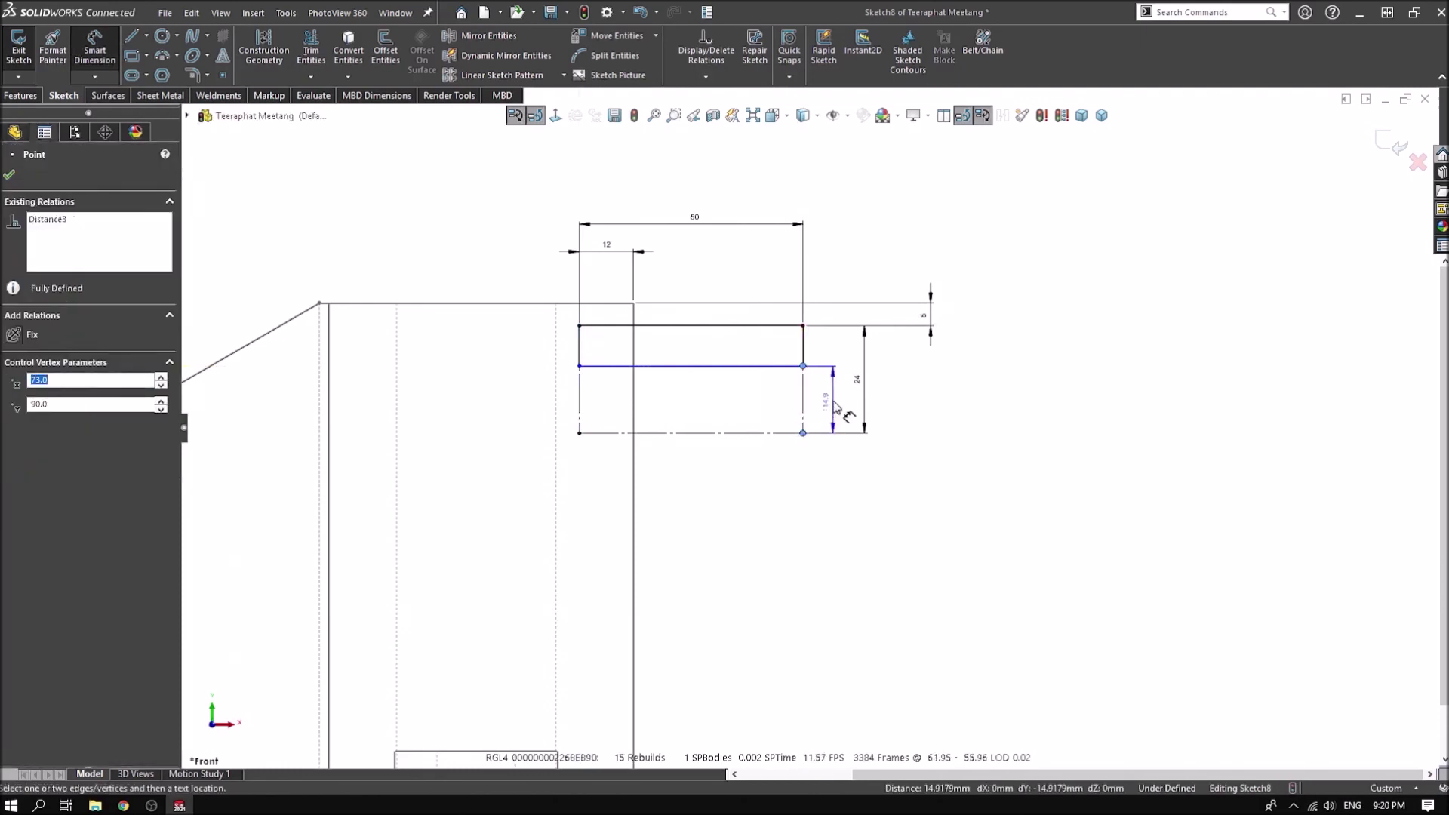
click(974, 394)
text(25)
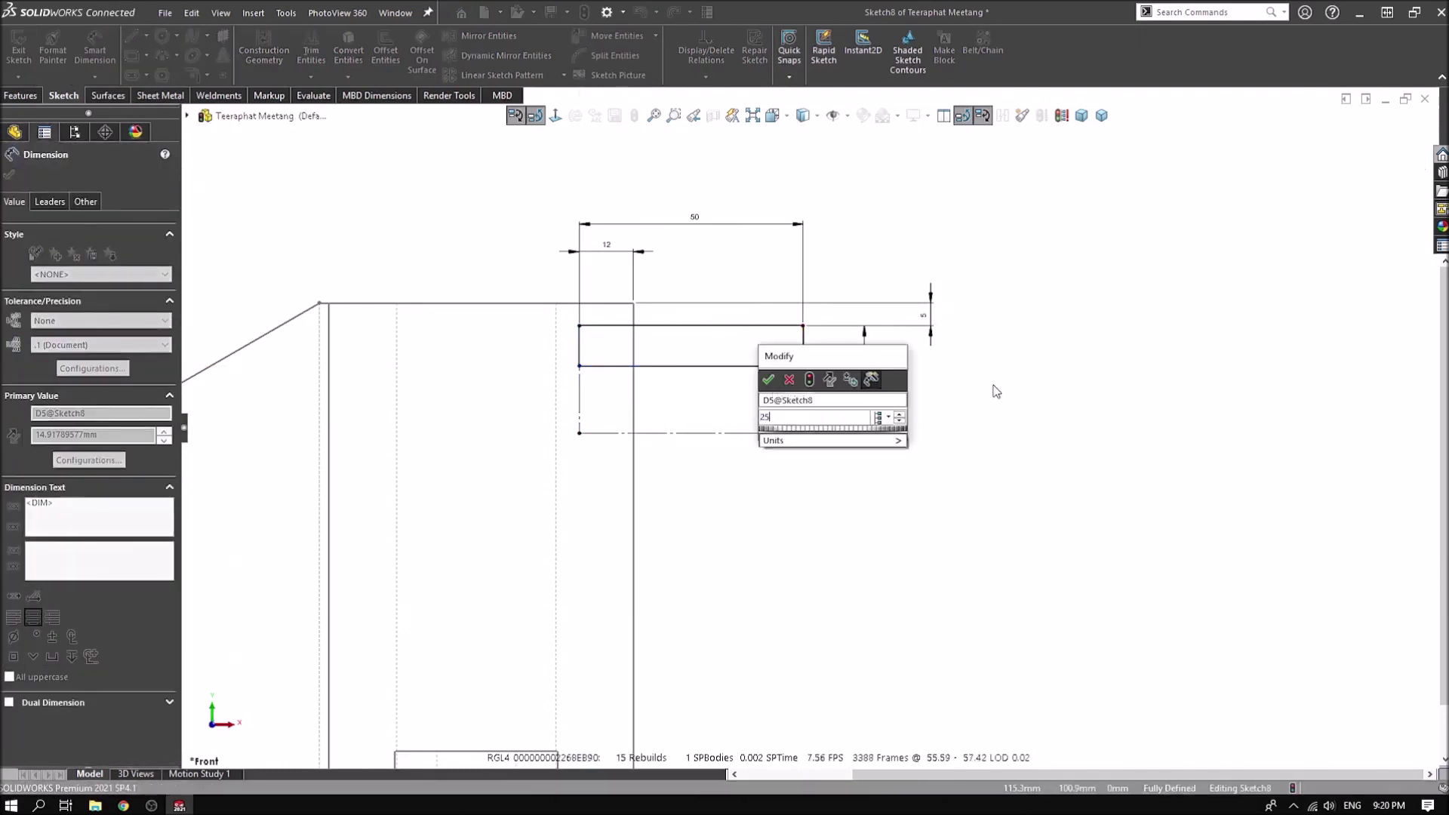
text(/2)
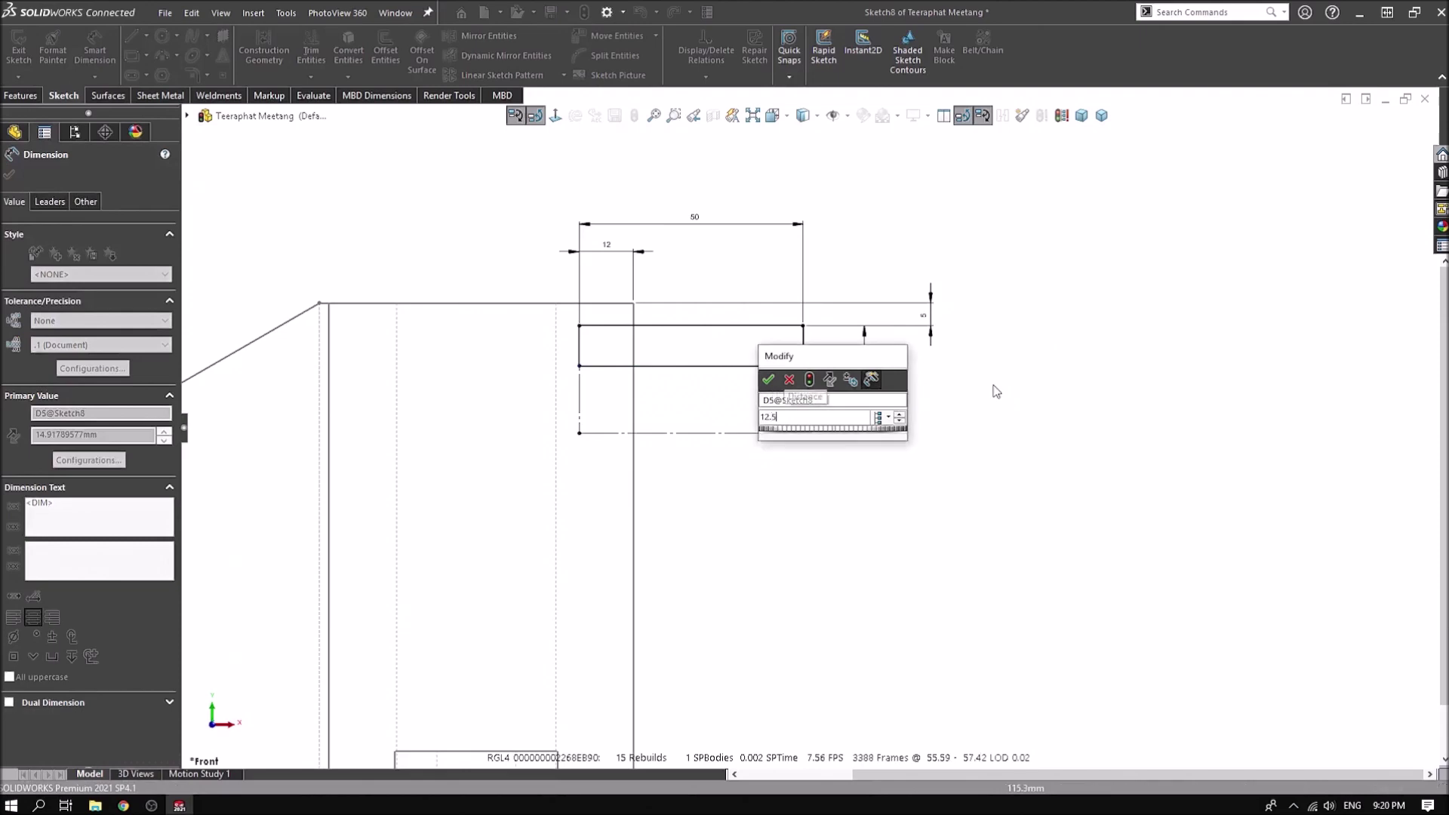
key(Return)
click(989, 446)
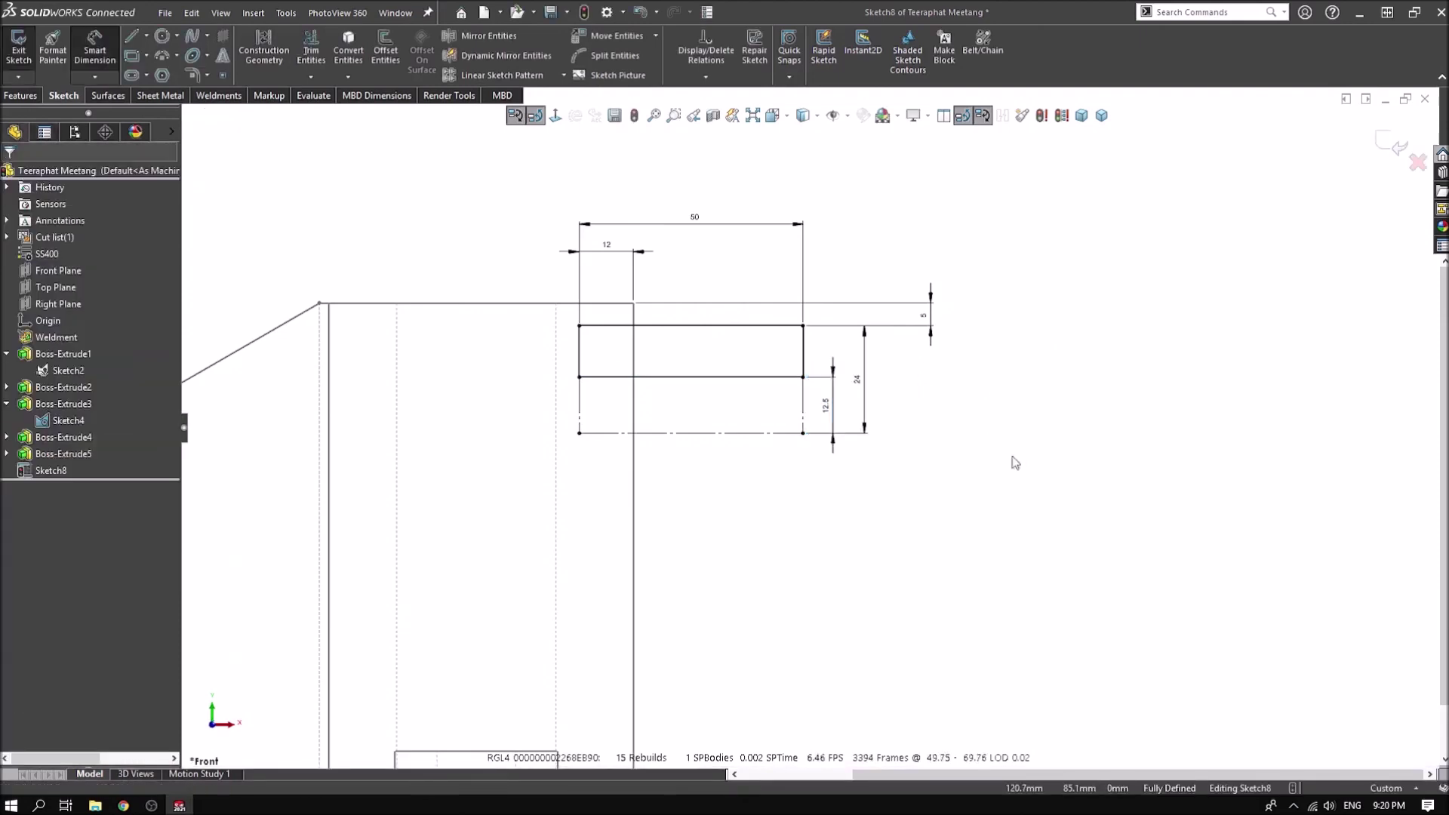
scroll(811, 431, up, 3)
click(29, 96)
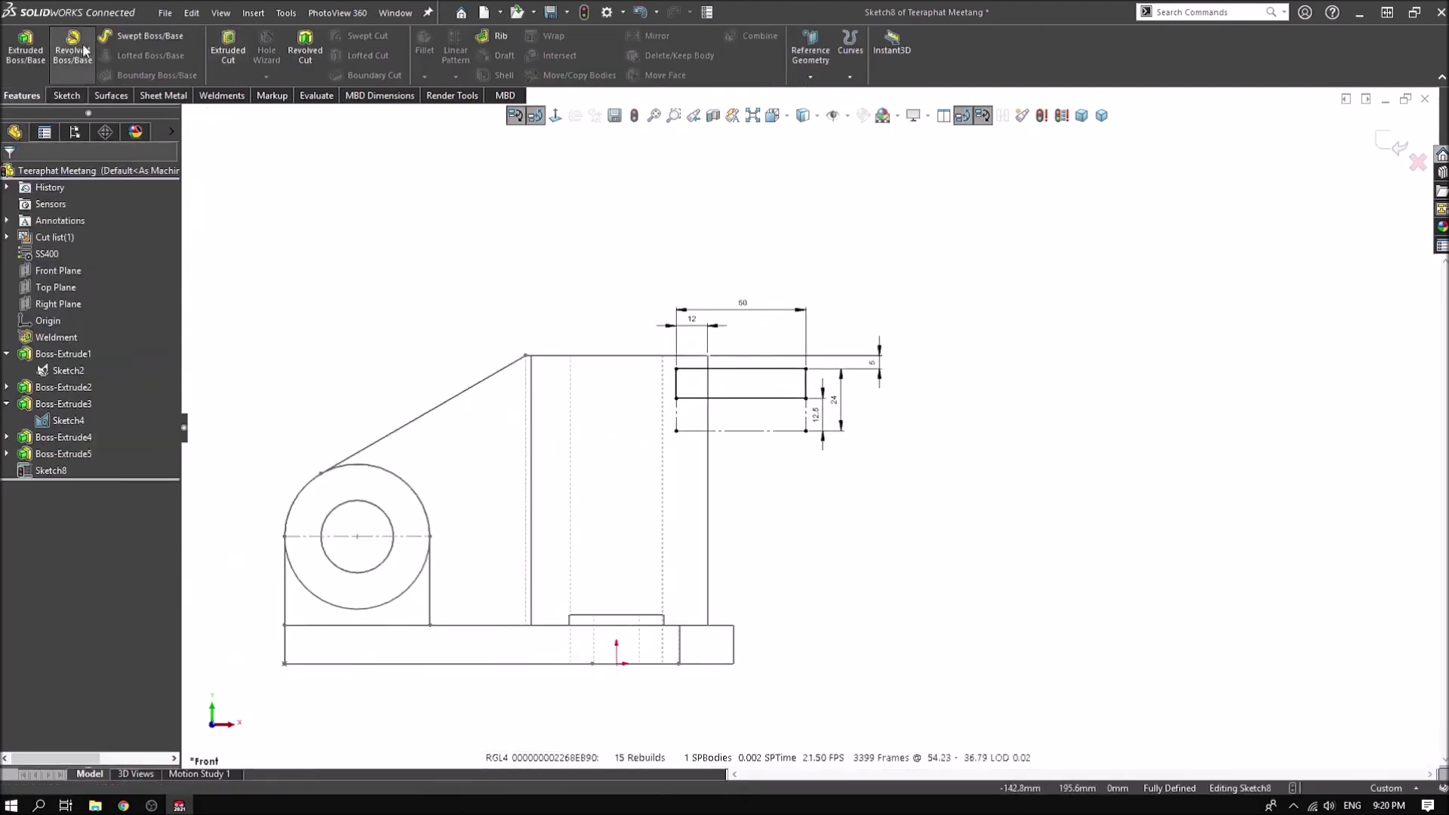
Revolve the Sketch8 profile 360° about the centreline, then re-edit and accept Revolve1
click(770, 431)
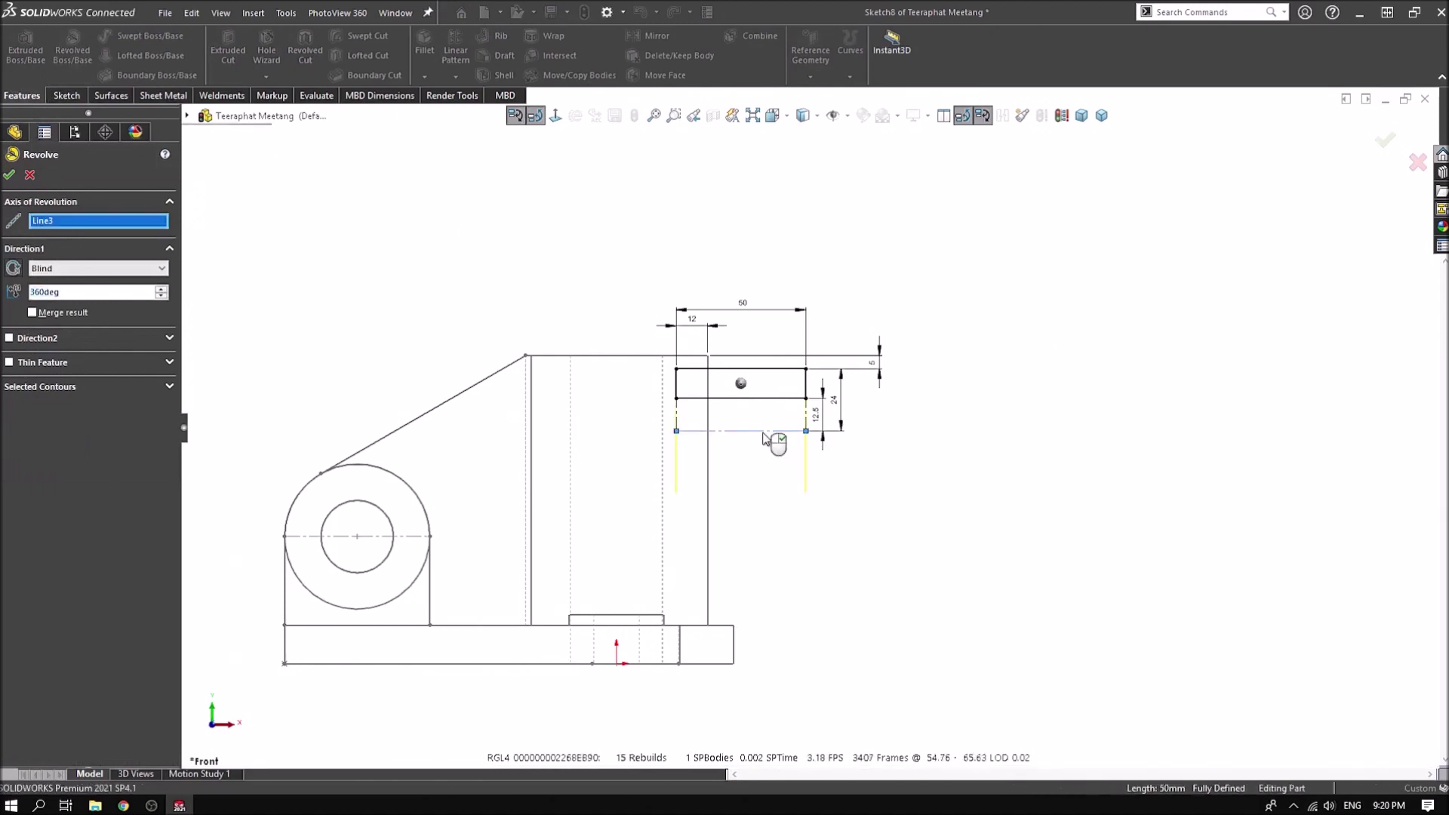
key(Return)
middle_drag(821, 471, 760, 553)
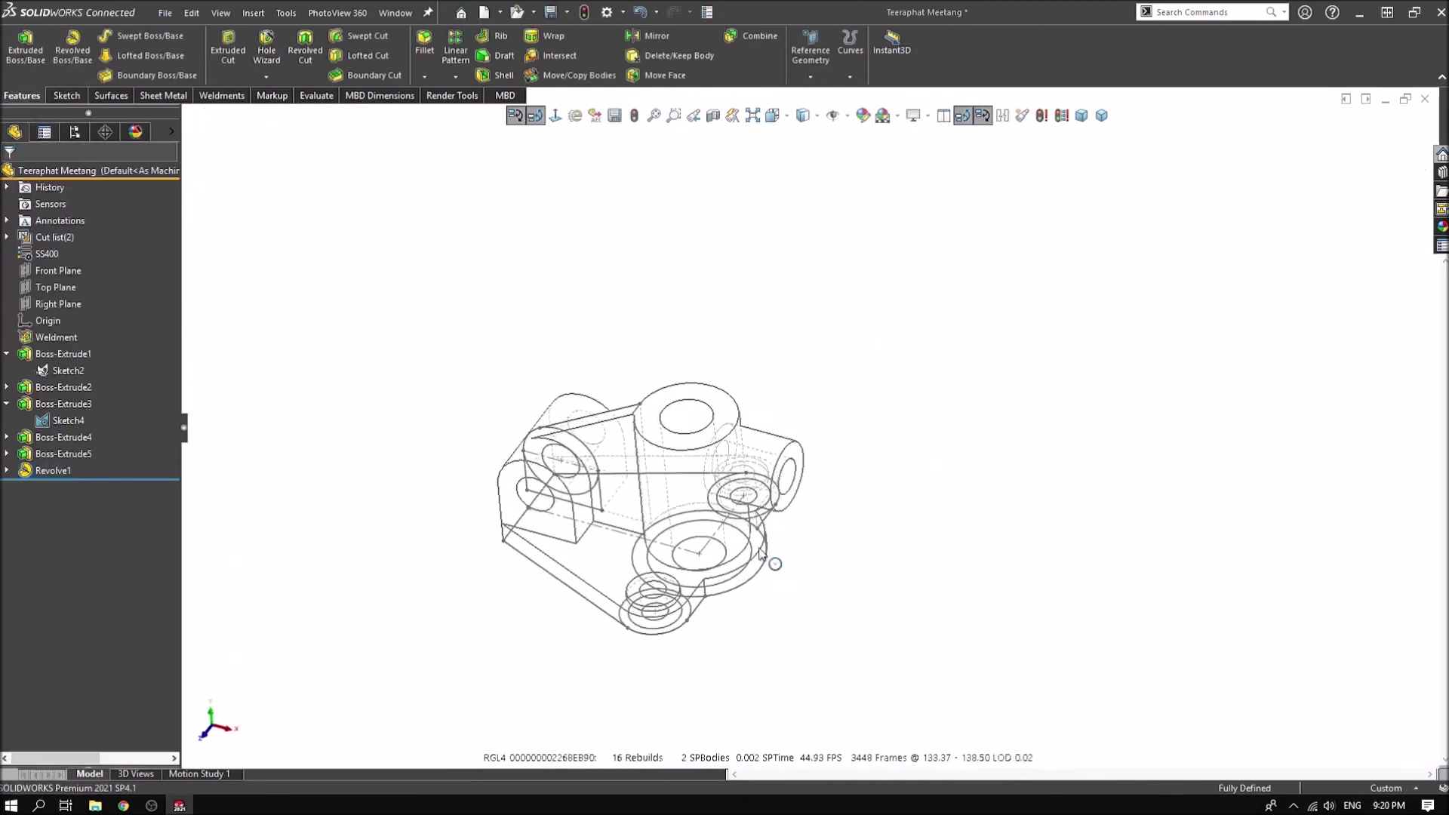
click(47, 468)
click(77, 400)
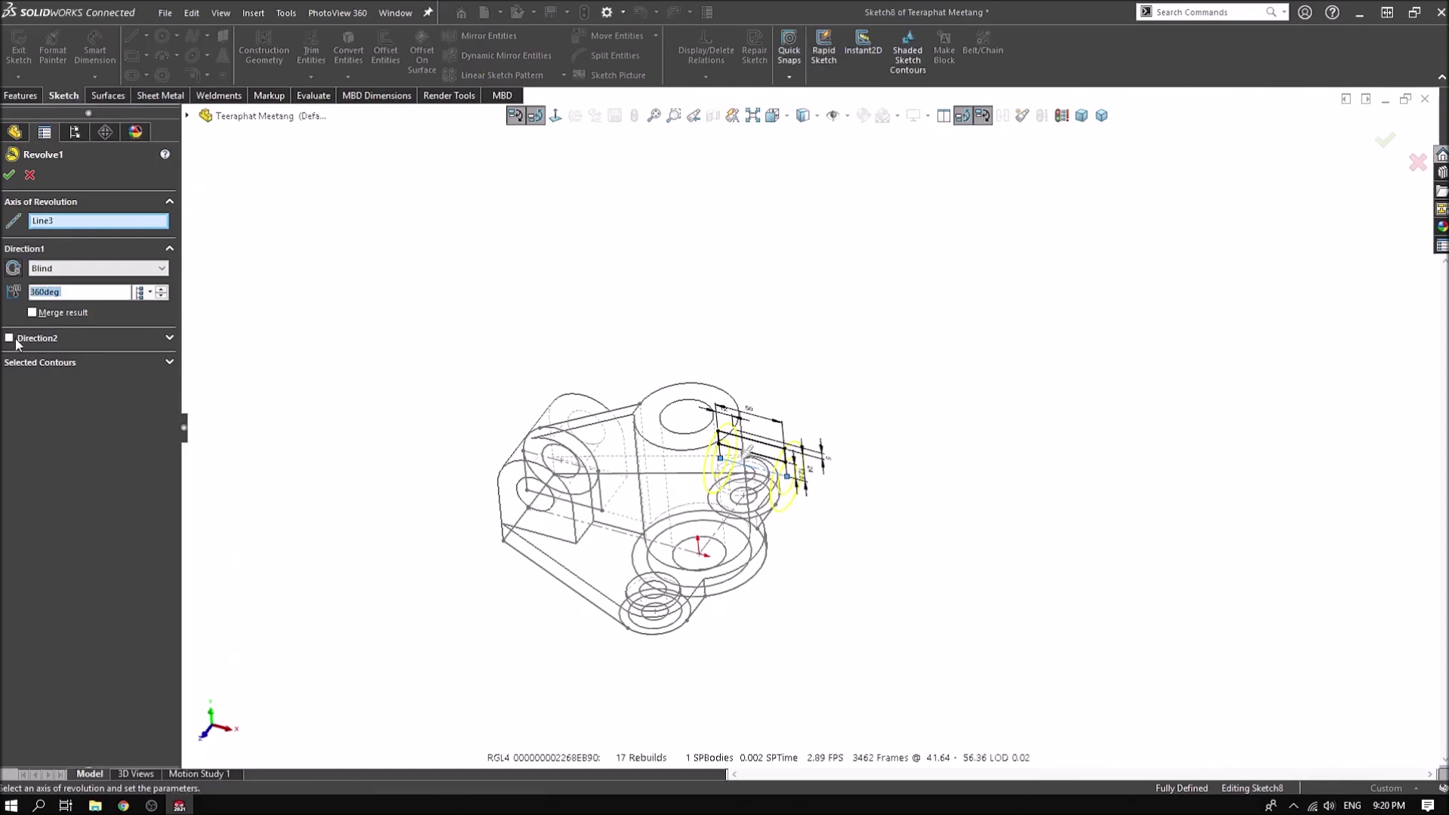
click(9, 174)
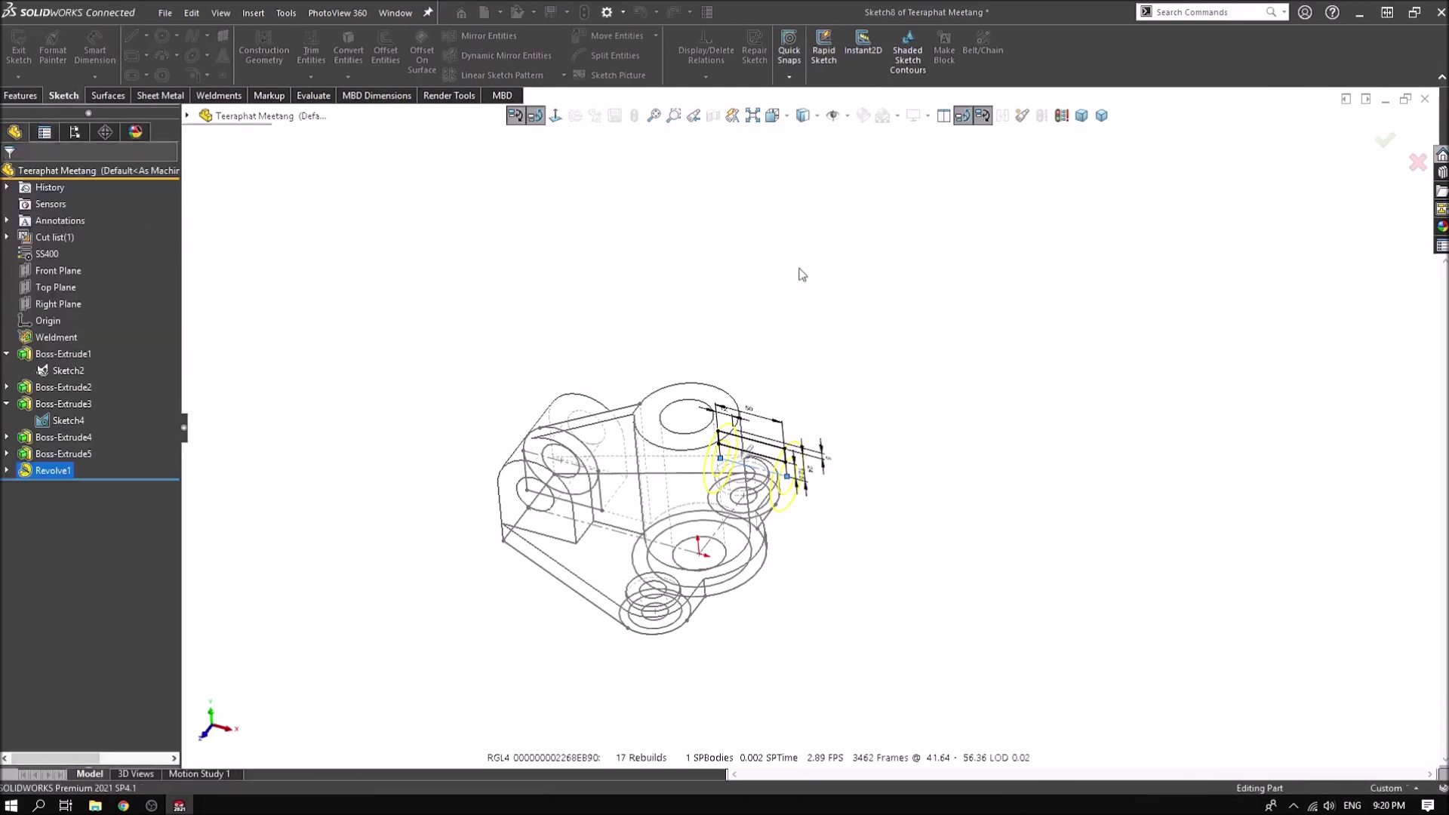
Switch the model display to shaded and orbit to a new angle
click(802, 114)
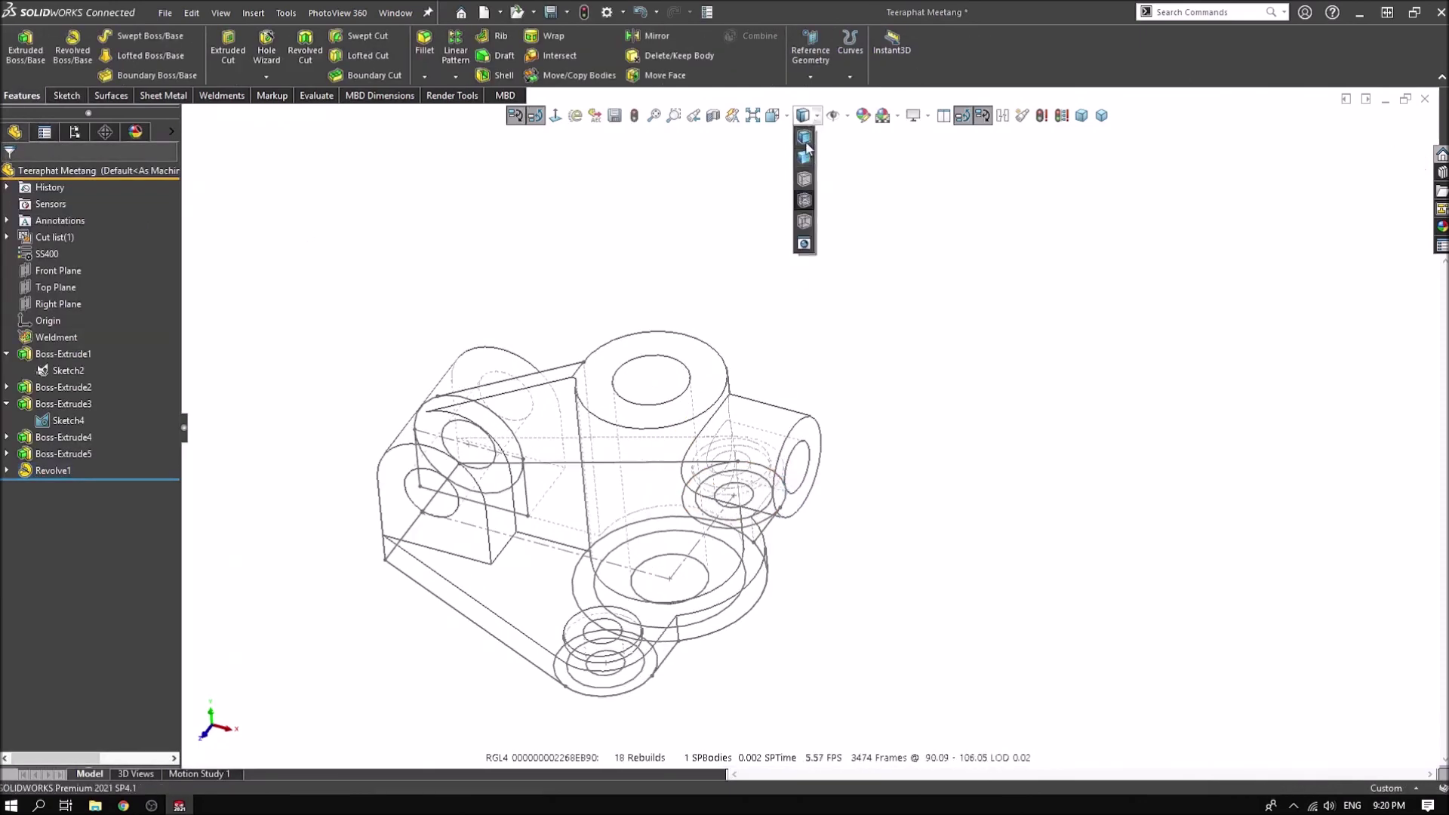
click(807, 155)
middle_drag(855, 227, 880, 378)
Hide Sketch2 and Sketch4 in the feature tree
click(63, 370)
click(73, 346)
click(68, 420)
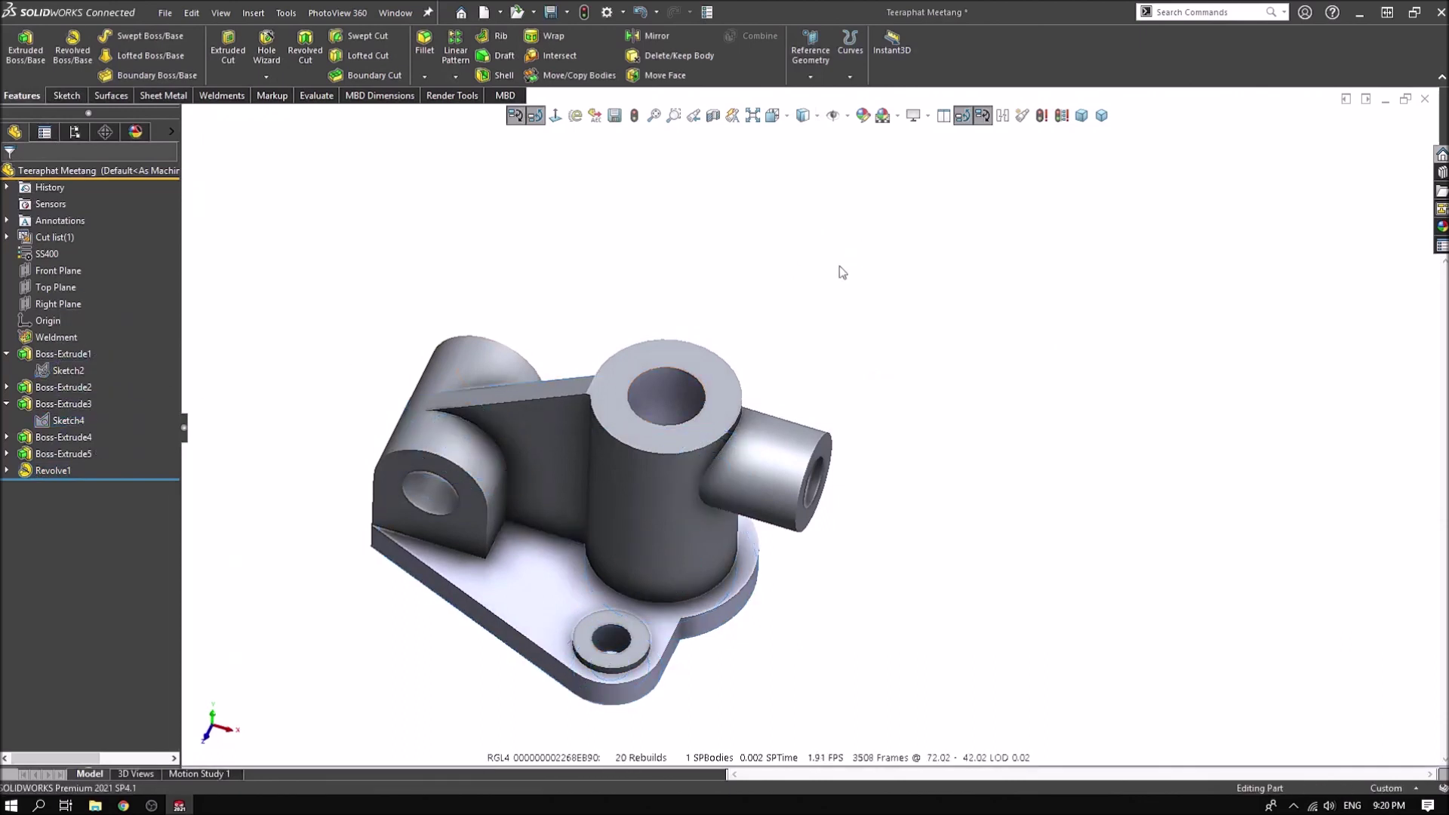
scroll(402, 585, down, 2)
scroll(405, 574, down, 2)
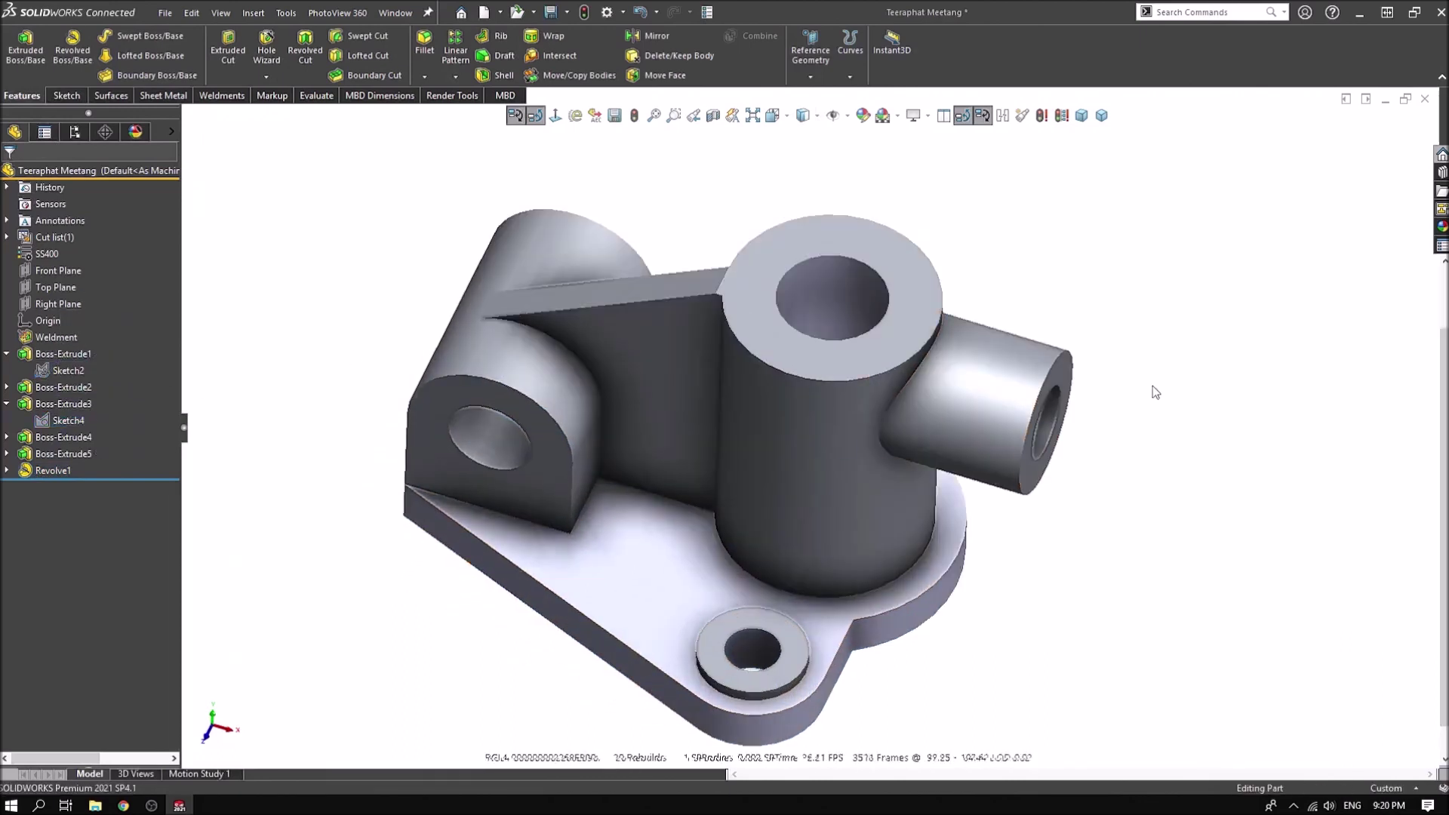
Adjust how the shaded model is rendered in View Settings
click(927, 115)
click(927, 204)
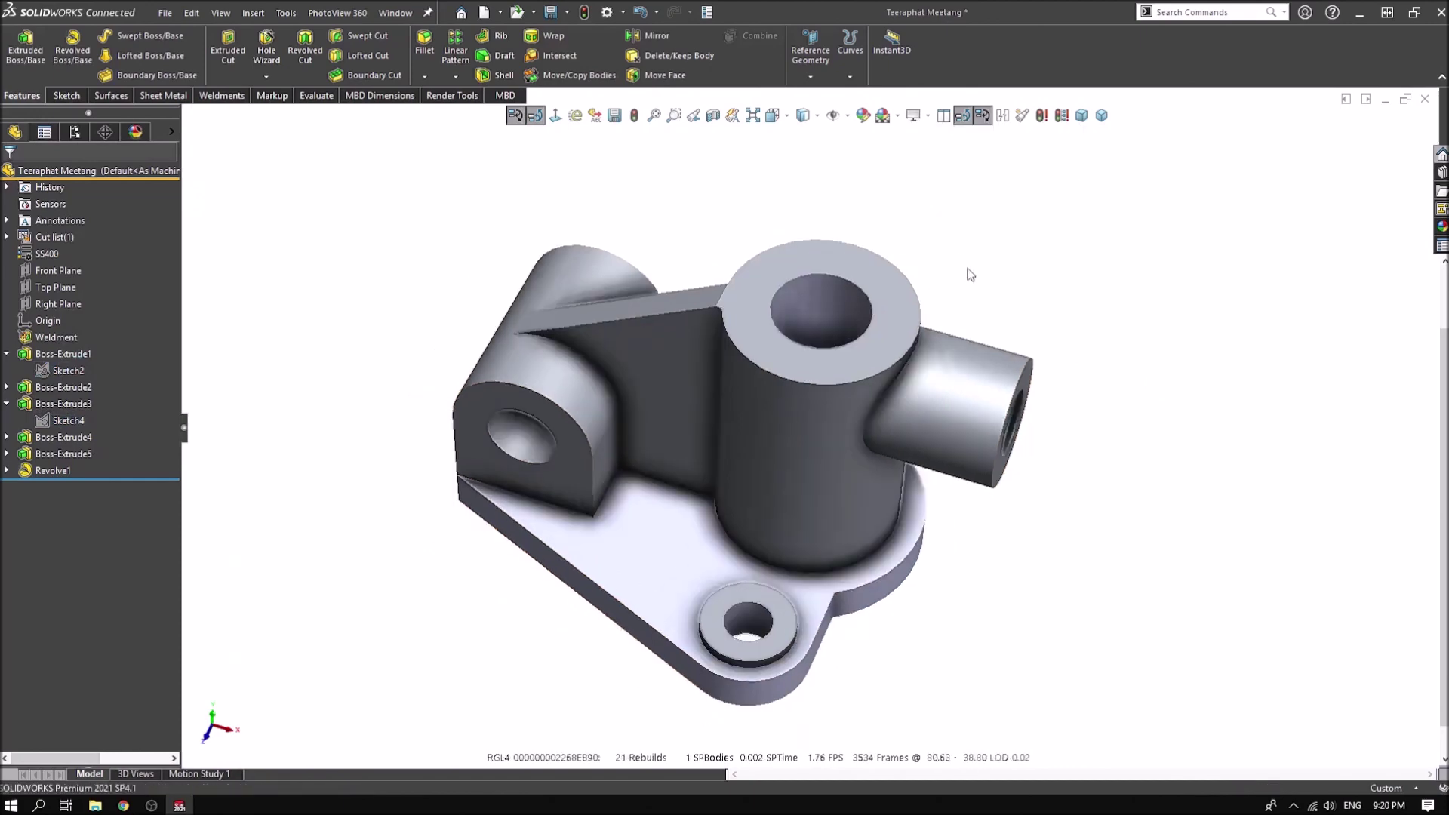
click(831, 119)
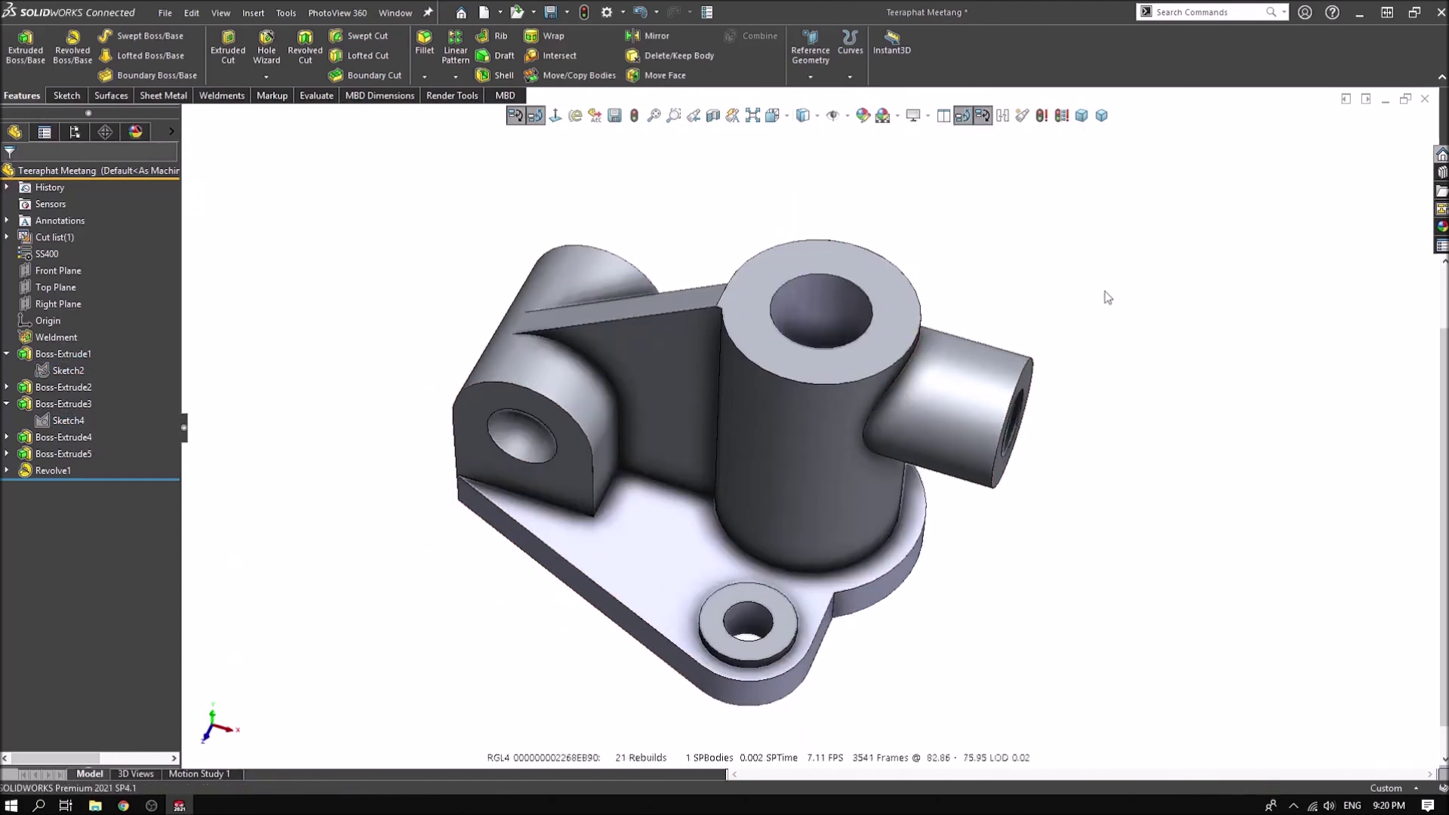